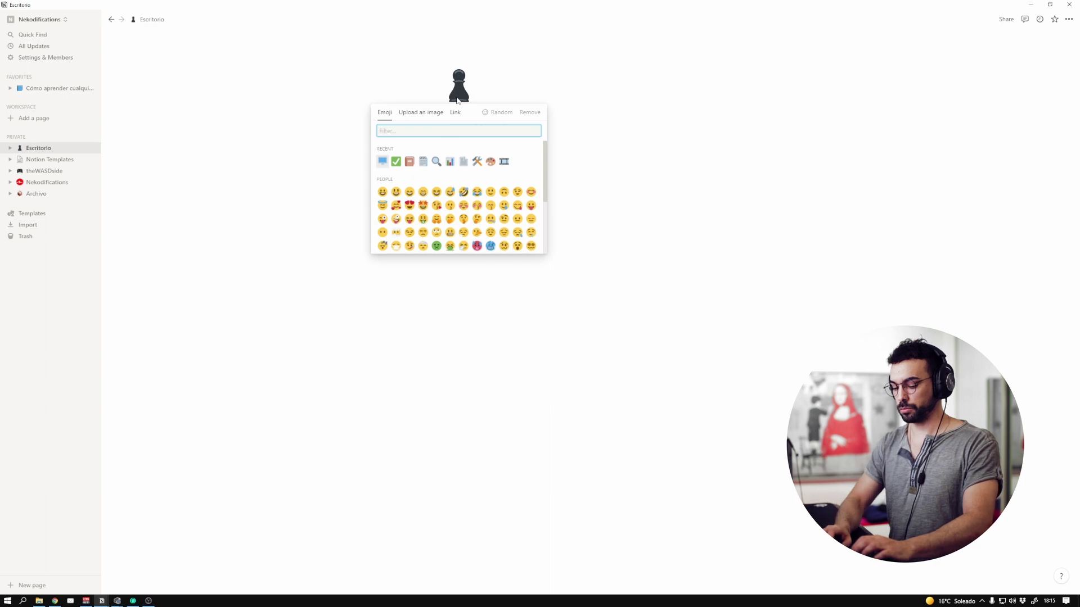
Give the Escritorio page a random icon and set its cover to a photo of a dark wooden desk
click(495, 112)
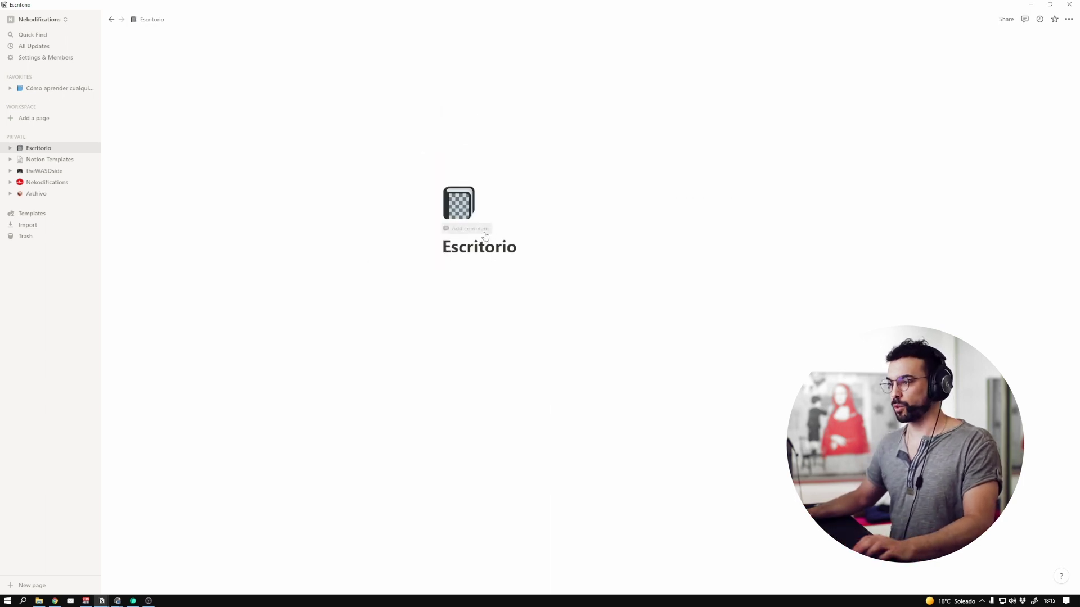
click(483, 229)
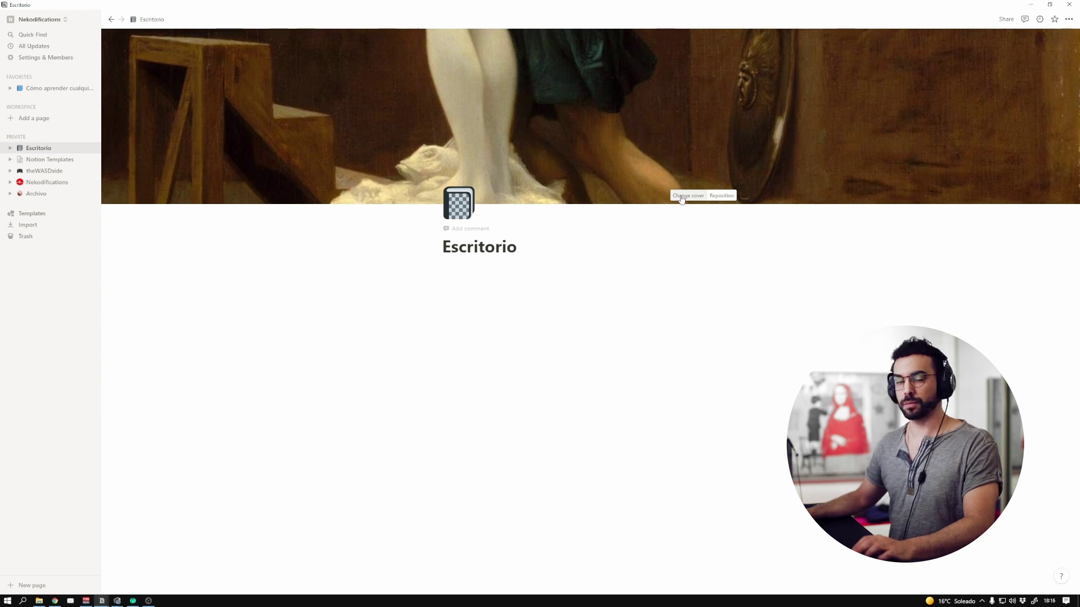
click(681, 196)
click(662, 210)
click(597, 247)
click(408, 261)
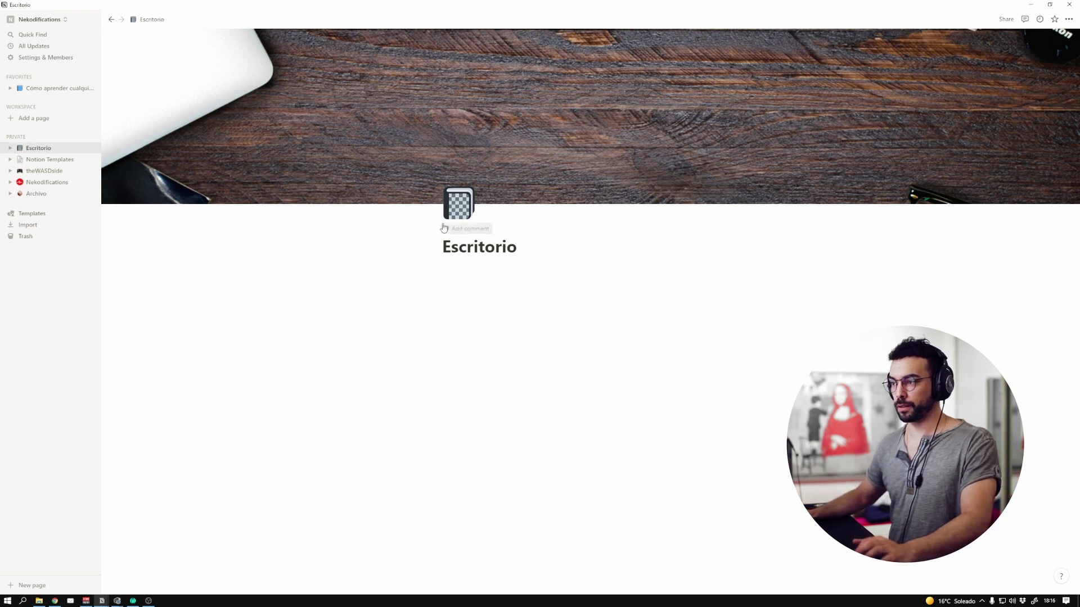
Enter the sample text "Asdadasd" in the page body and turn on full width for the Escritorio page
click(481, 280)
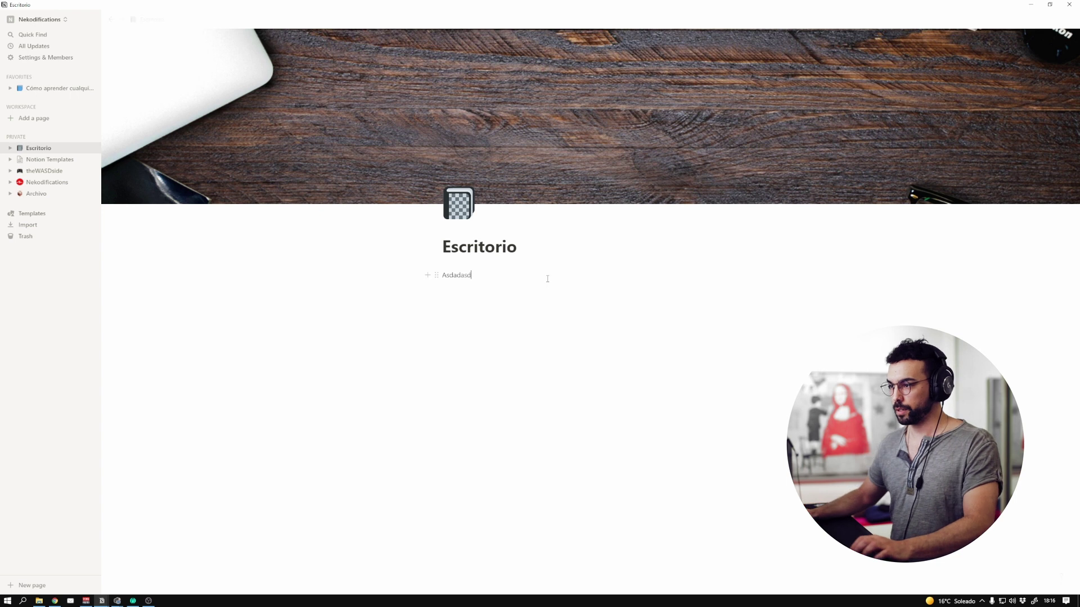
key(Escape)
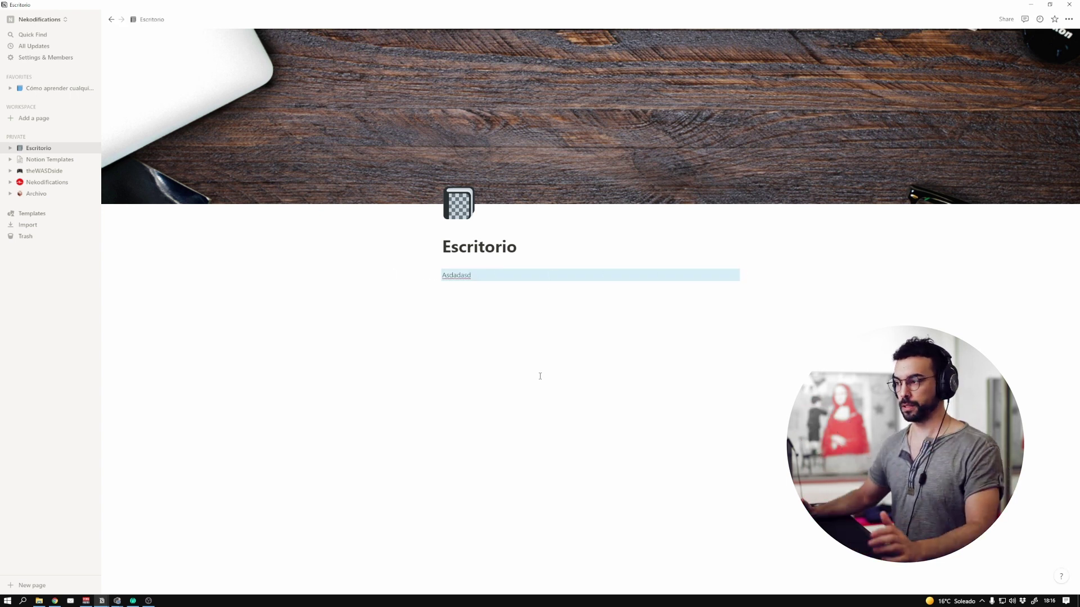
click(1068, 22)
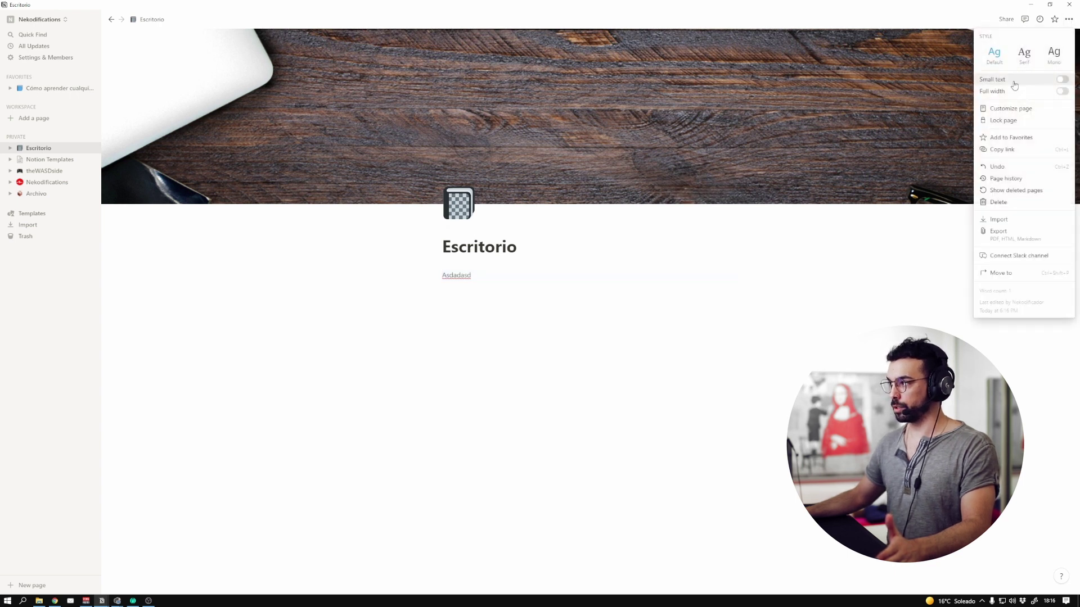
click(1063, 92)
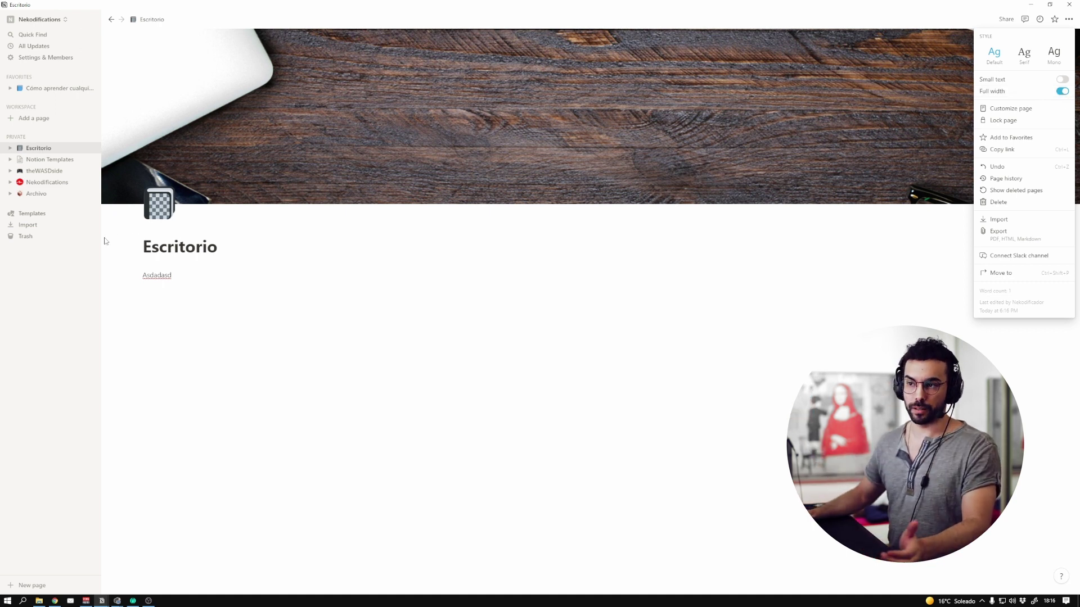
click(57, 274)
Collapse the page sidebar and restore it
click(91, 19)
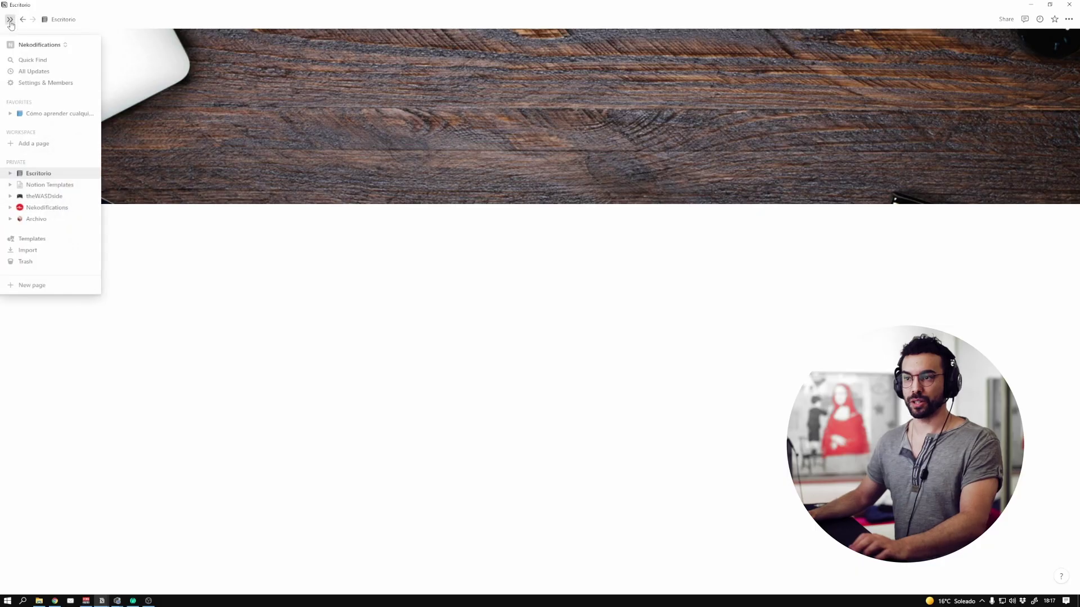
click(9, 19)
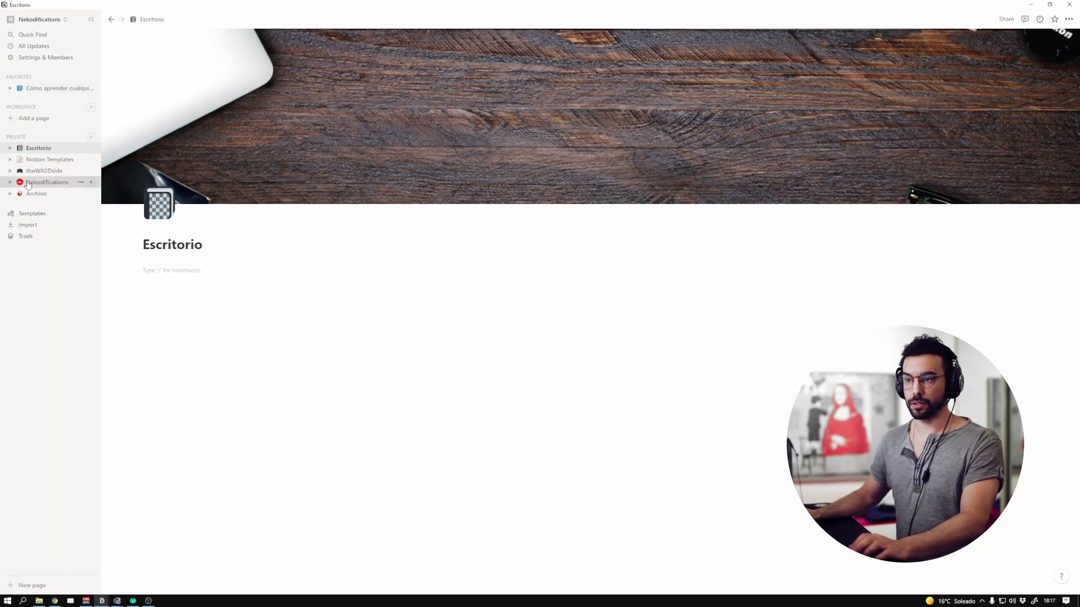
Open the Apuntes page inside Nekodifications and examine how its notes are organised into subject sections
click(47, 182)
scroll(275, 403, down, 10)
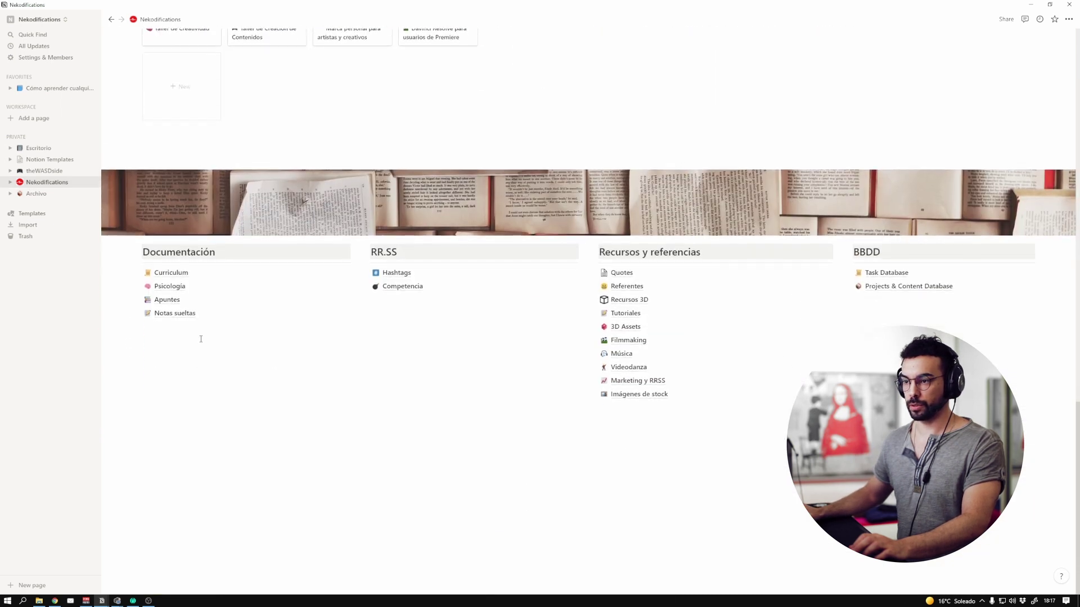
click(171, 298)
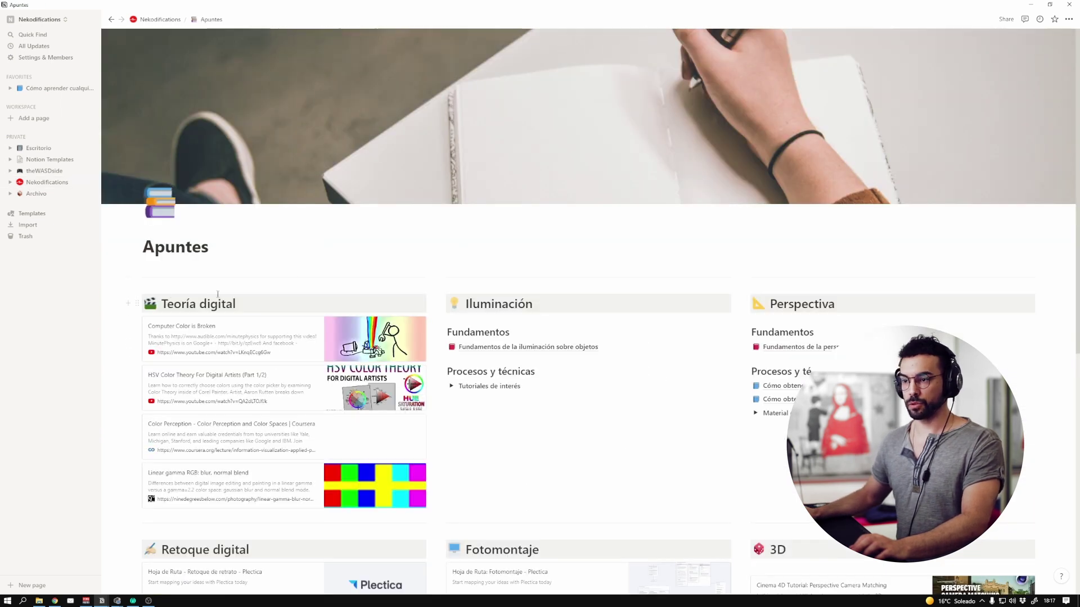
scroll(590, 303, down, 6)
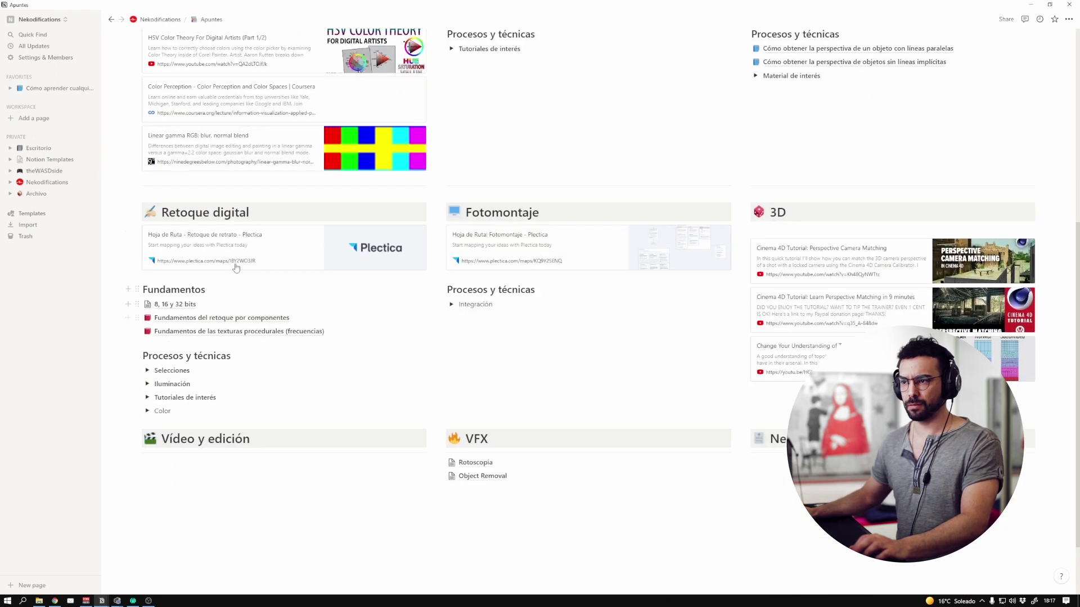
scroll(732, 253, up, 6)
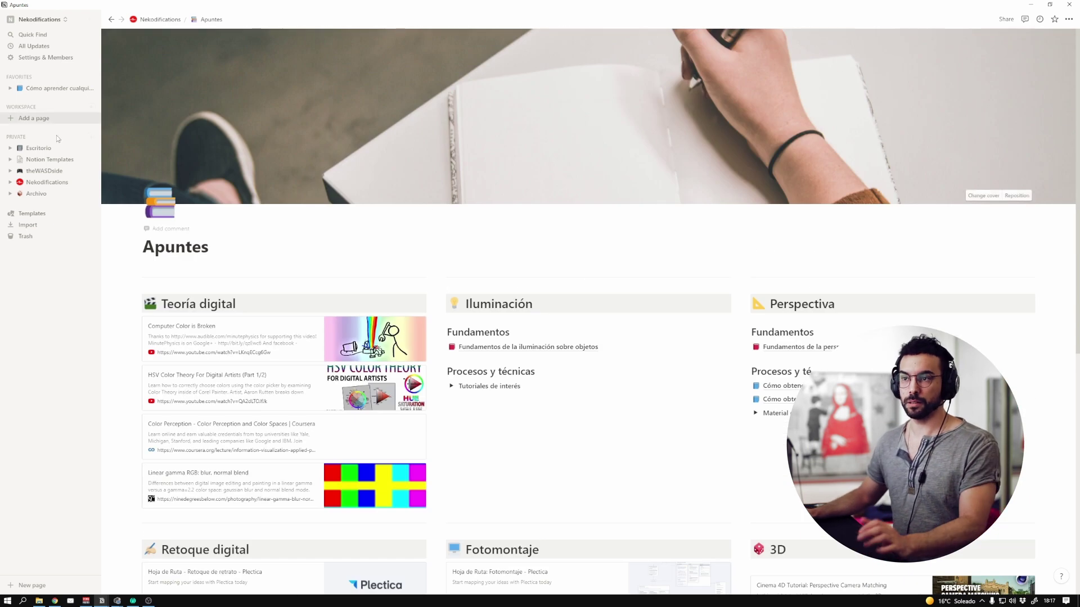
On the Escritorio page, insert a sub-page titled "Wiki de apuntes" and set it to full width
click(38, 148)
click(198, 270)
text(/)
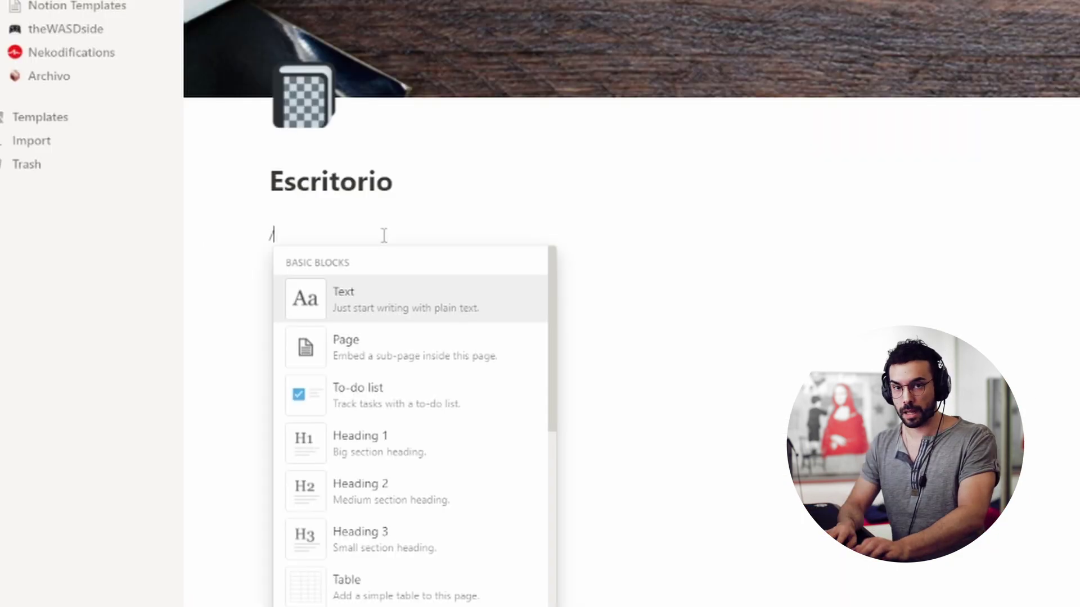
key(BackSpace)
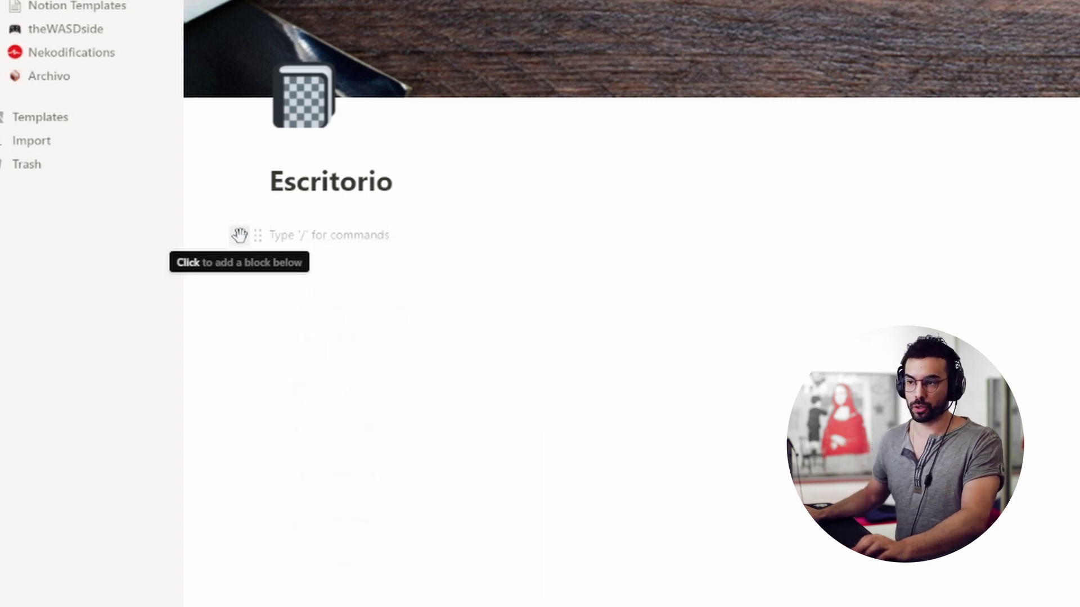
click(240, 235)
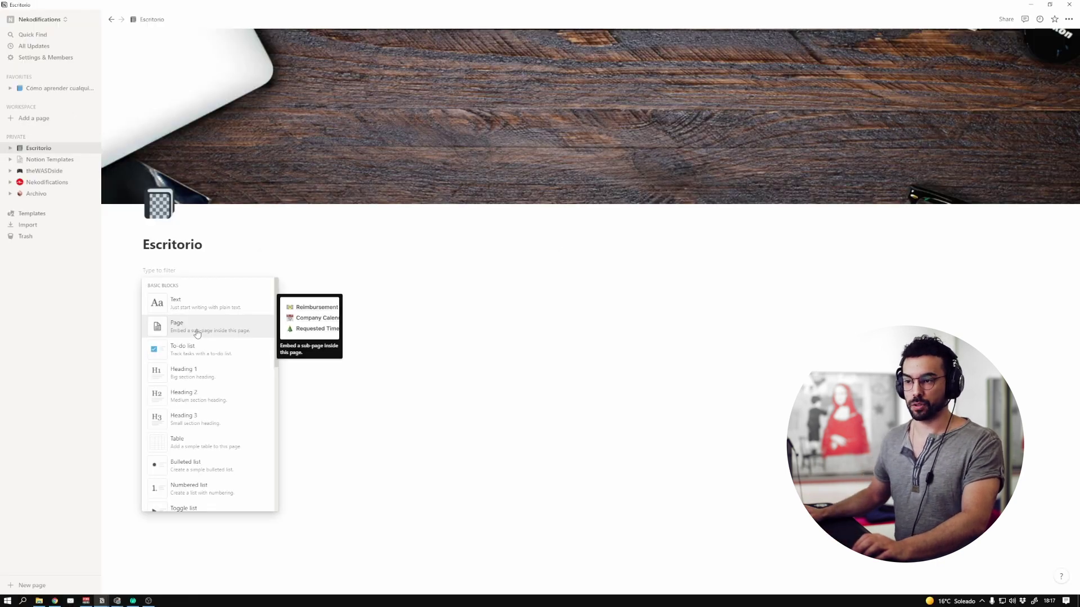
click(362, 352)
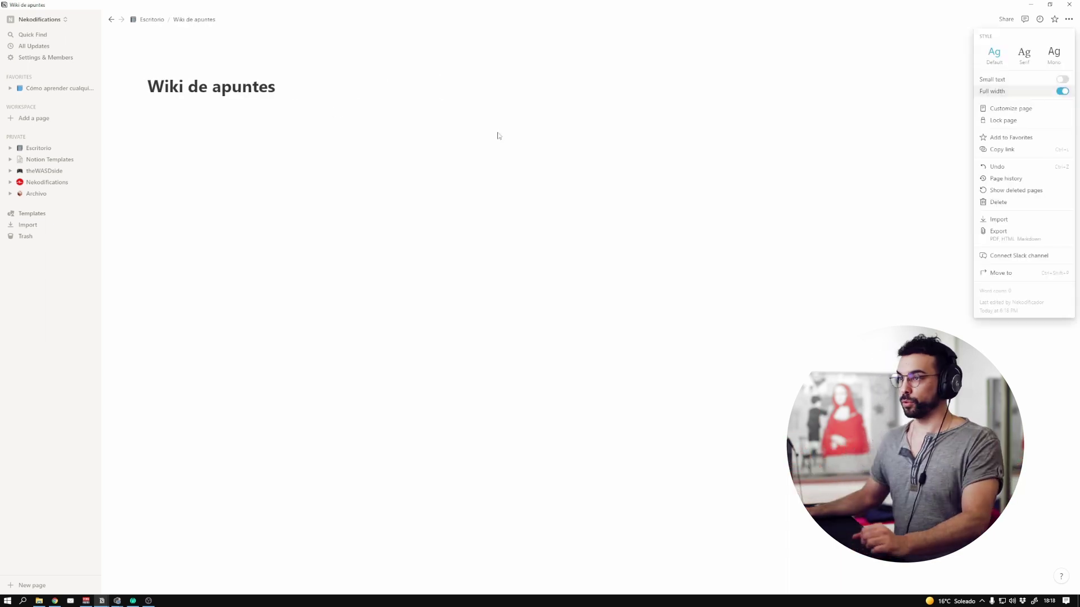
Give the Wiki de apuntes page the stacked-books emoji found with "book" as its icon and add a cover photo of old bookshelves
click(174, 60)
click(161, 68)
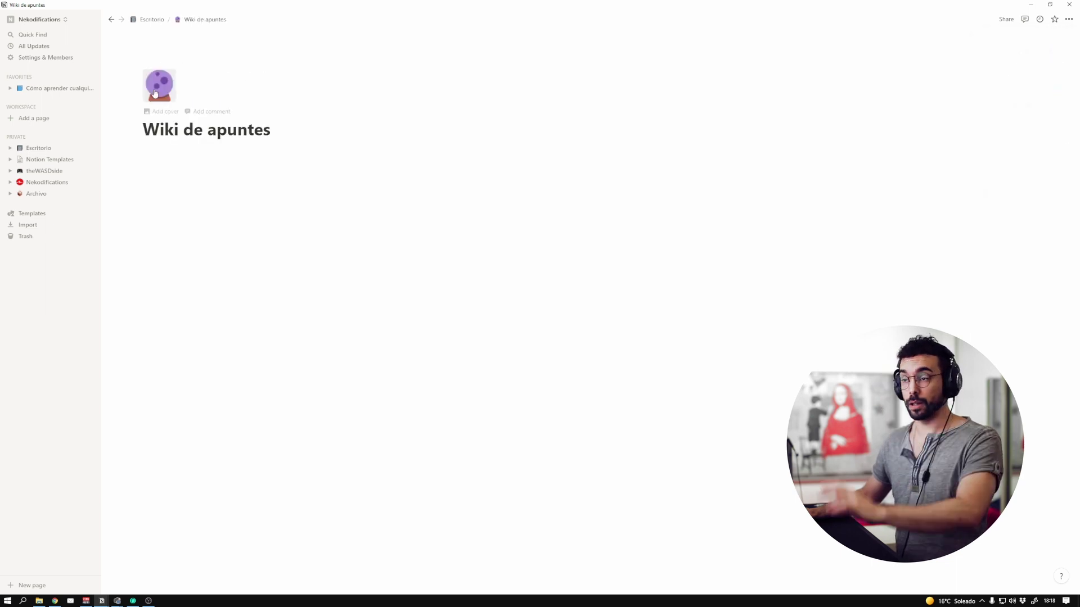
click(162, 94)
text(book)
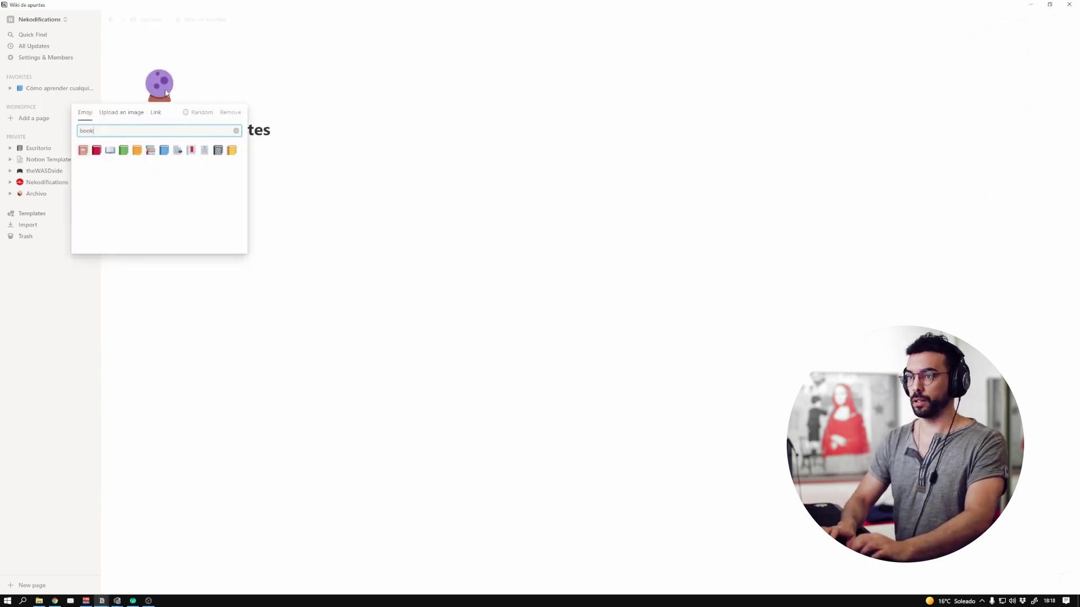
click(151, 150)
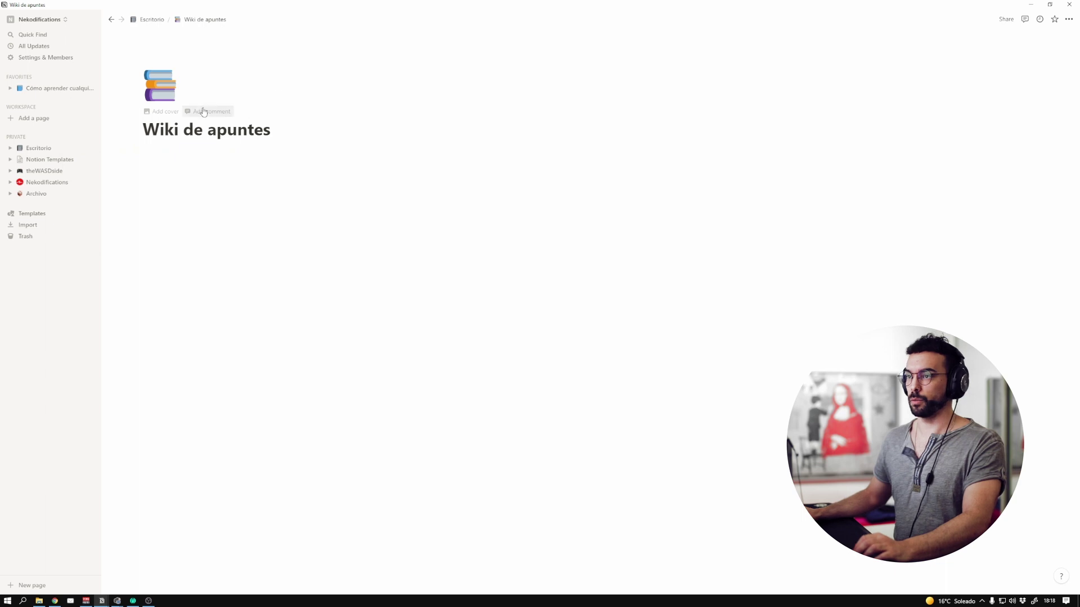
click(164, 117)
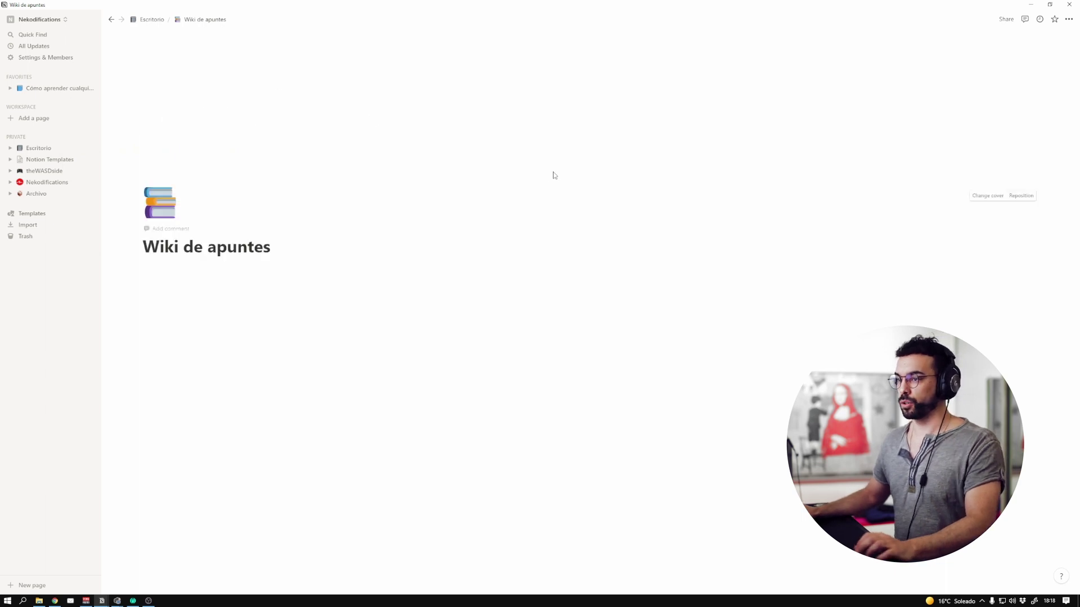
Add Heading 1 blocks for the subjects Lengua, Matemática, Geografía, Historia and Plástica in the page body
click(257, 291)
text(# )
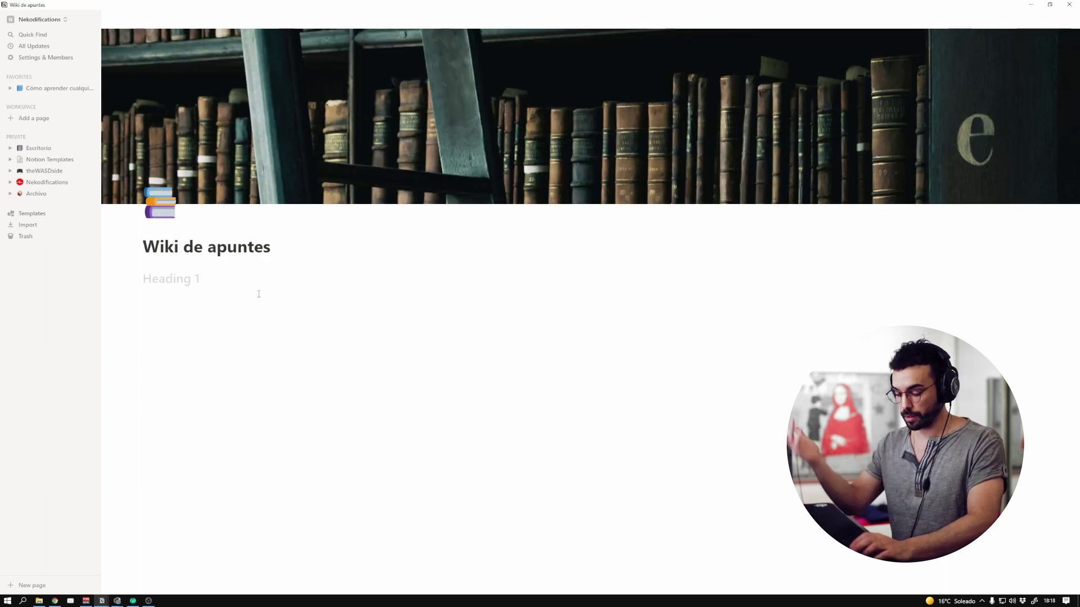
text(Lengua)
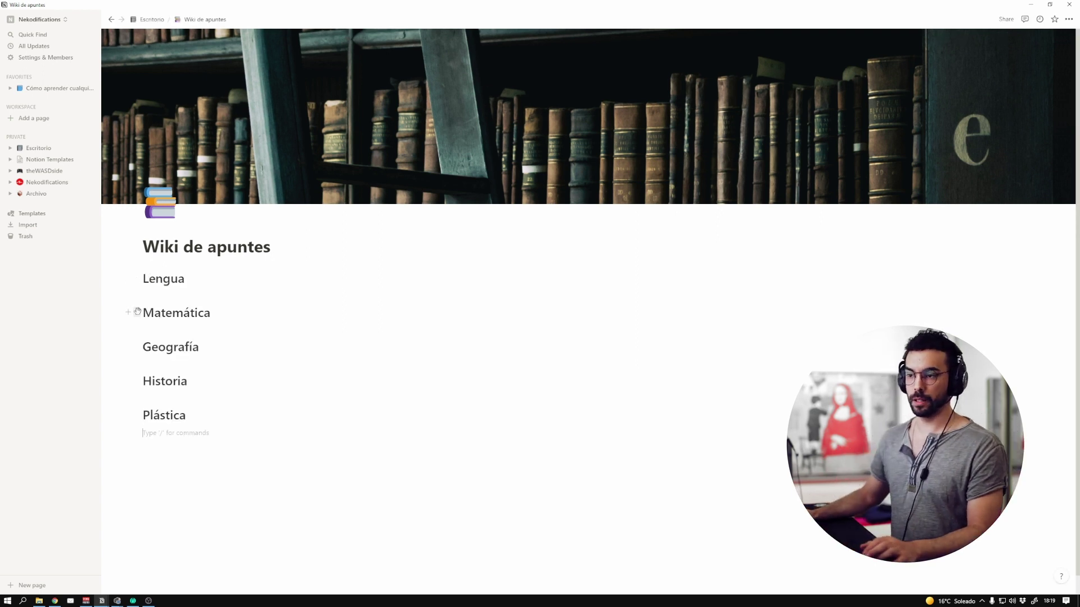
Arrange Matemática and Lengua side by side in two columns and add blank lines beneath Matemática
drag(138, 312, 131, 280)
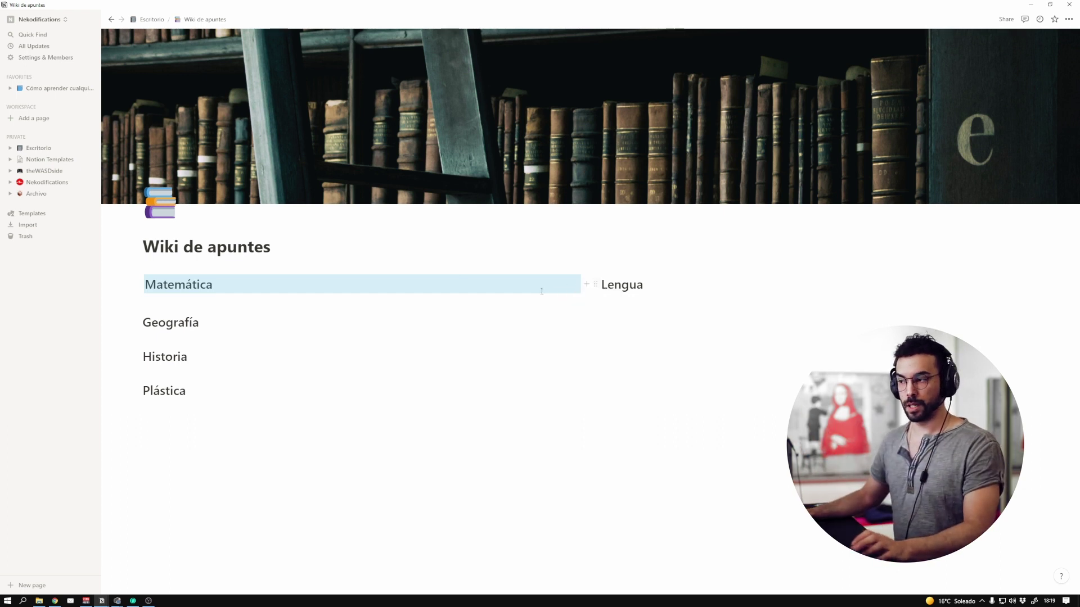
click(313, 302)
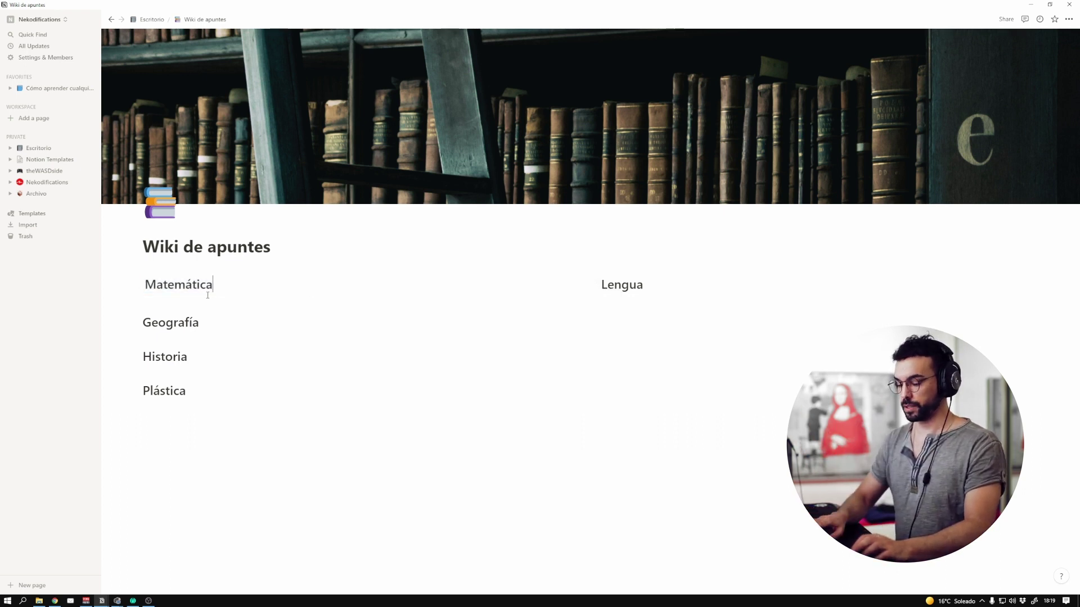
key(Return)
key(Return)
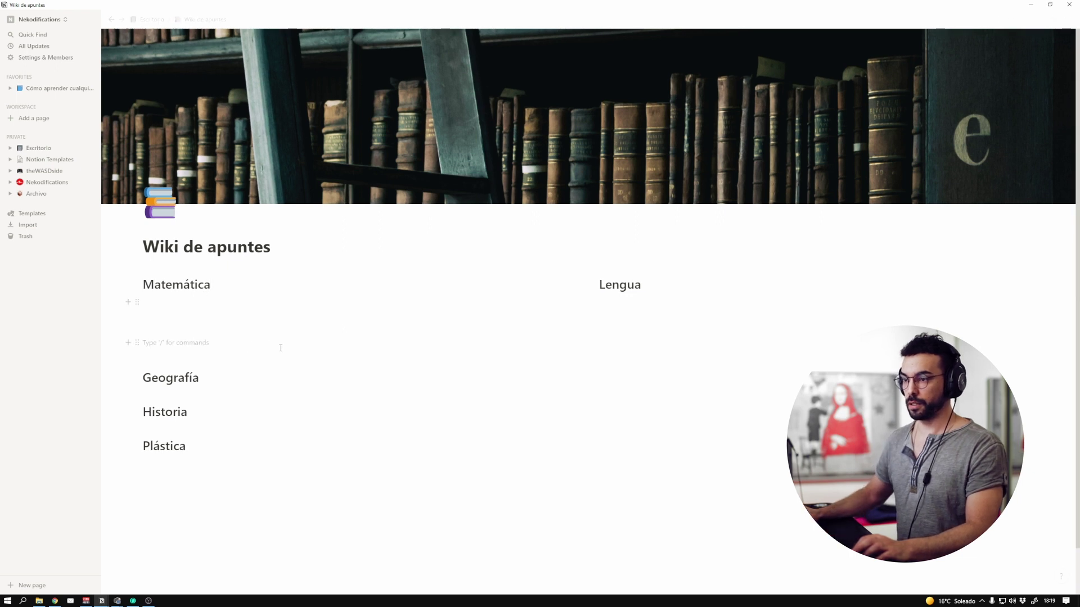
Arrange the Geografía and Historia headings side by side in two columns, with Geografía first
click(137, 343)
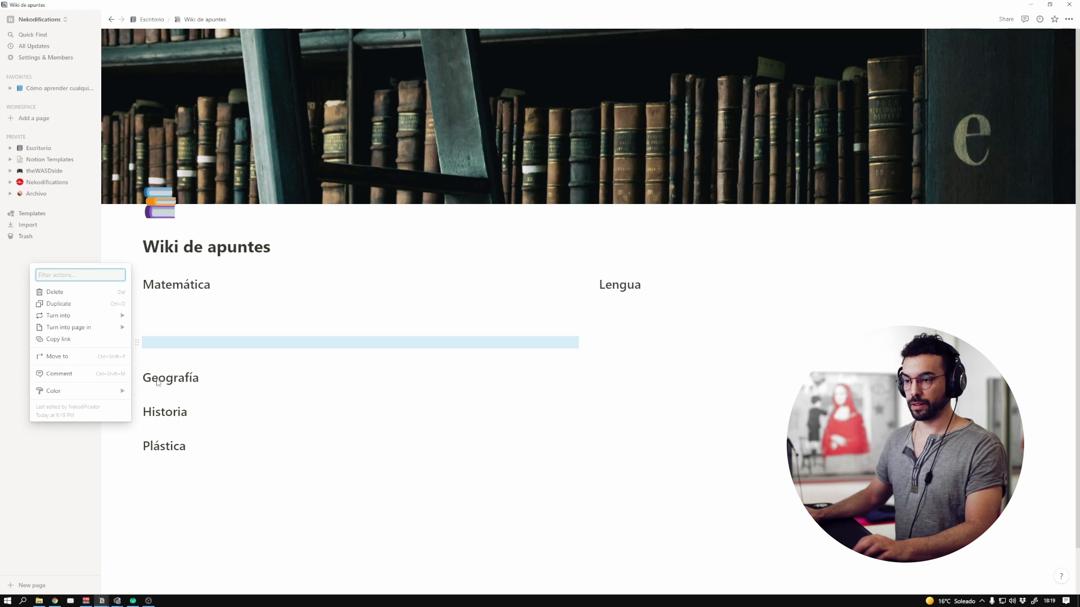
key(Escape)
click(137, 377)
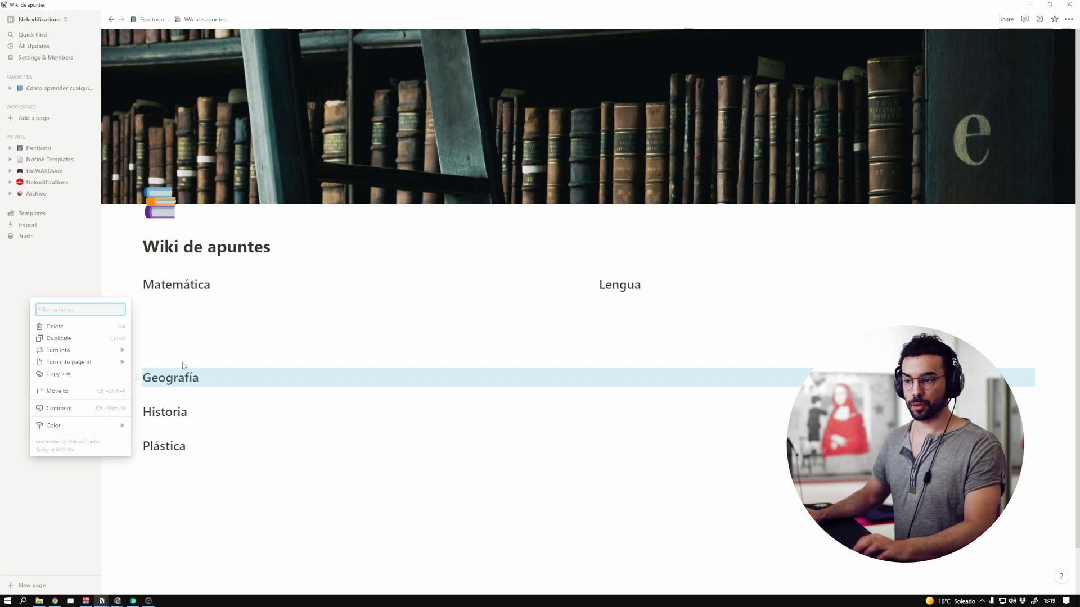
key(Escape)
drag(137, 377, 165, 377)
drag(137, 412, 1035, 379)
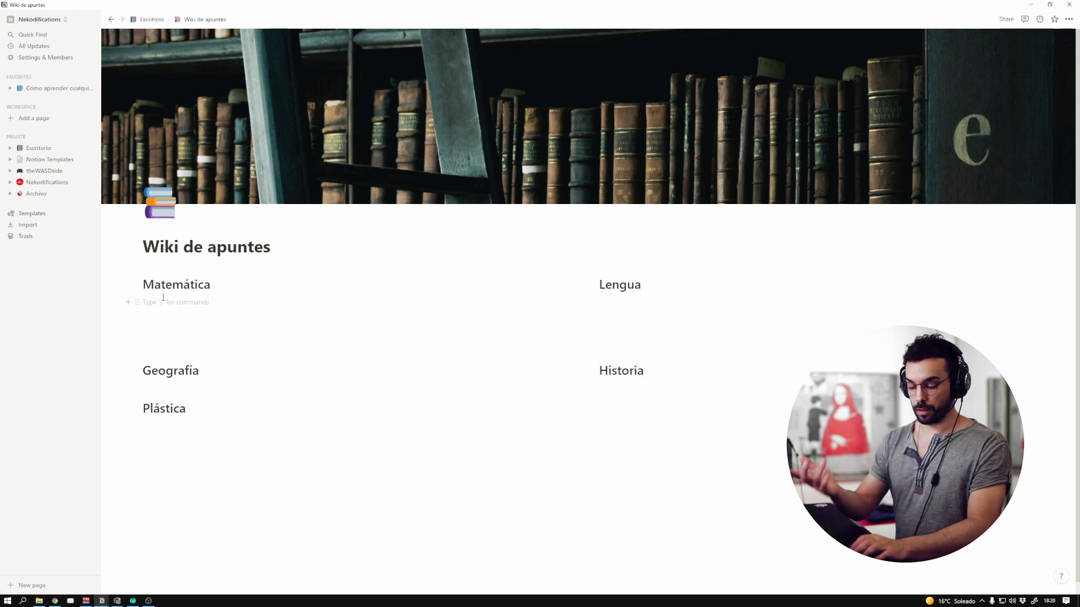
Add the sub-pages Álgebra and Geometría under the Matemáticas heading and insert dividers beneath Matemáticas and Geografía
text(/)
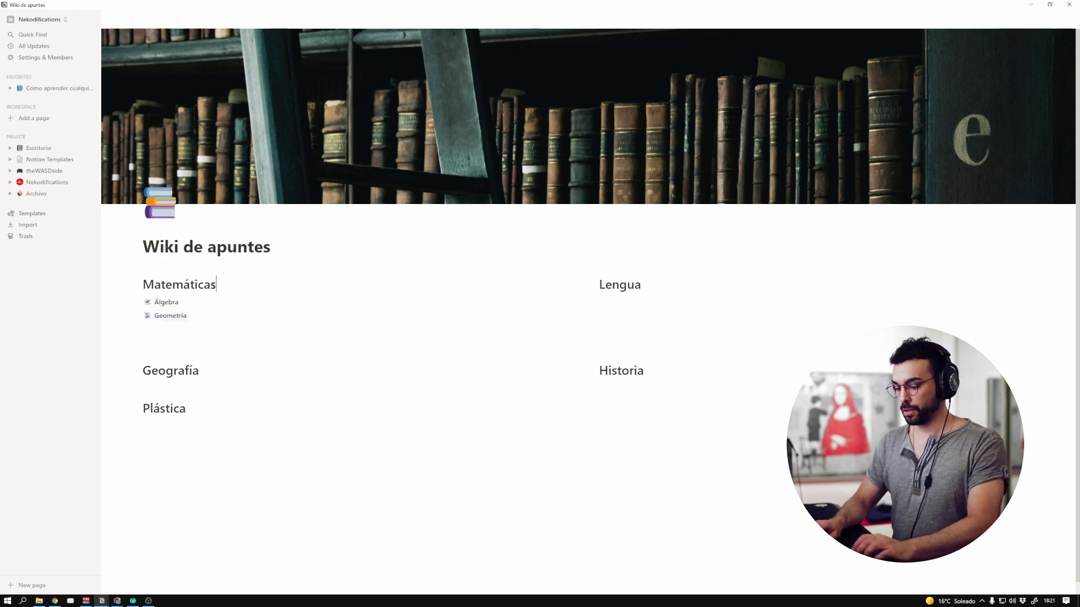
key(Return)
text(-)
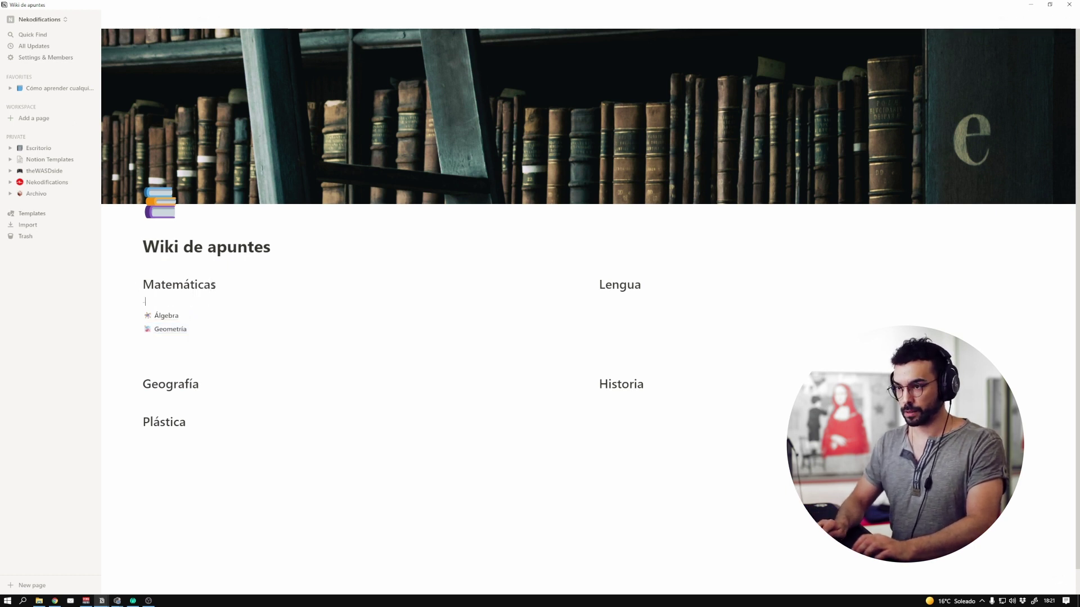
text(--)
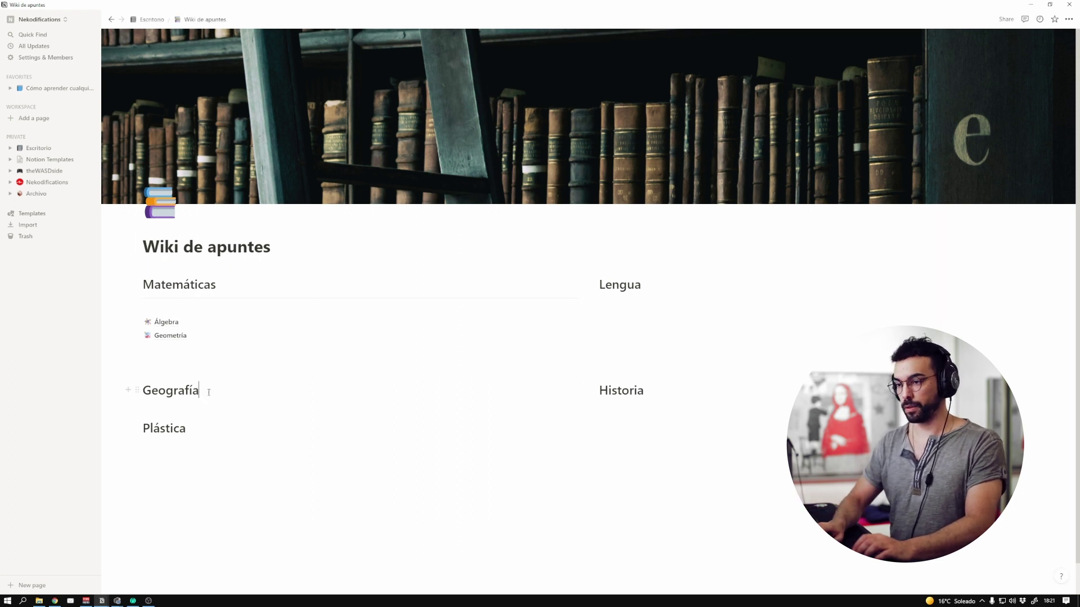
key(Return)
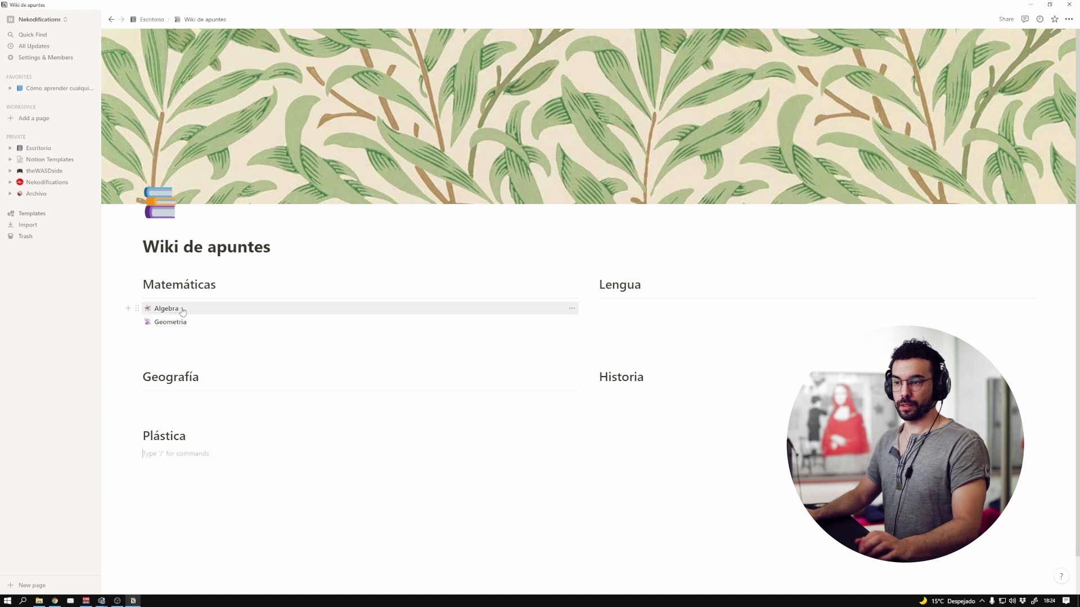
Give the subject headings background colours: blue for Matemáticas, gray for Lengua and purple for Geografía
click(138, 284)
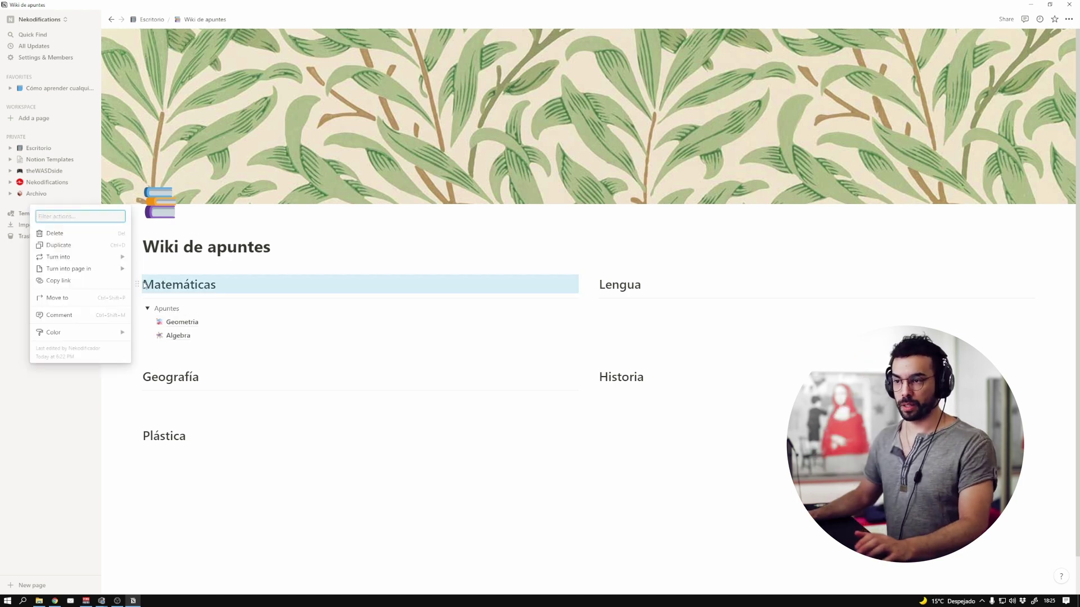
mouse_move(65, 333)
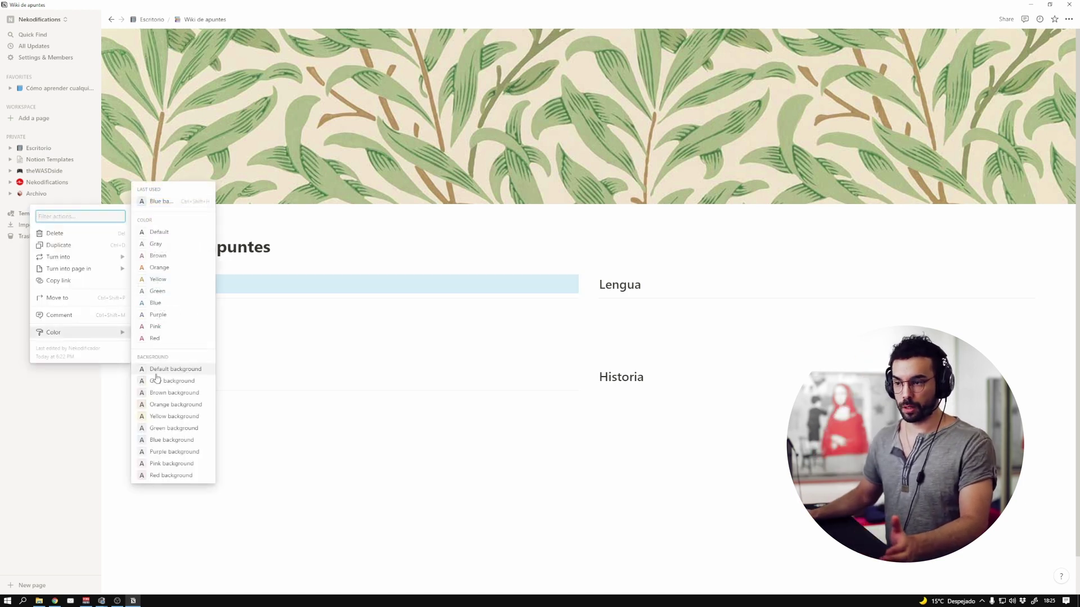
click(164, 439)
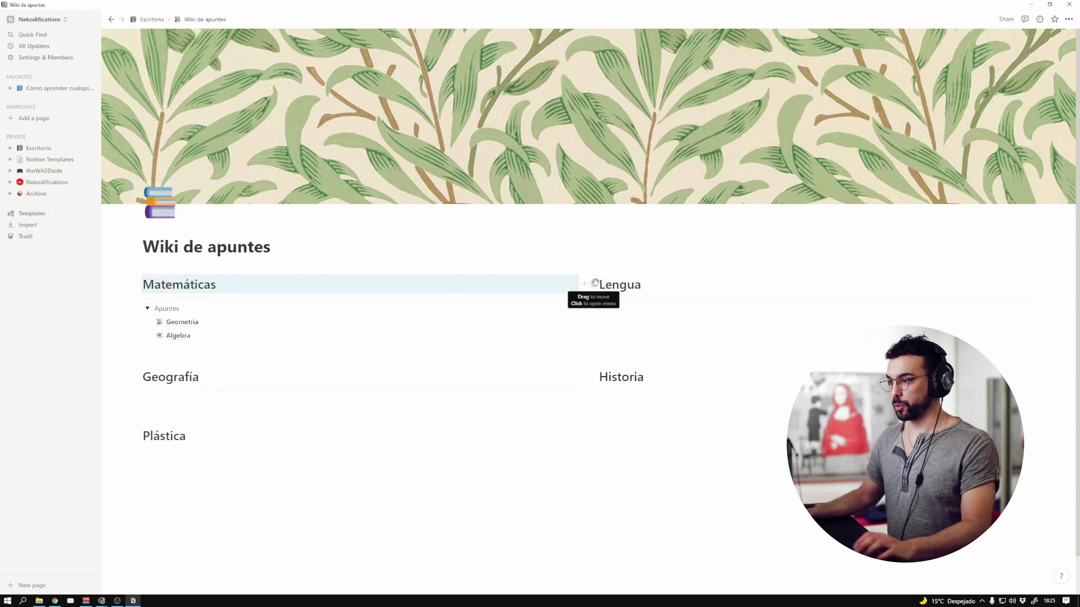
click(589, 284)
mouse_move(536, 335)
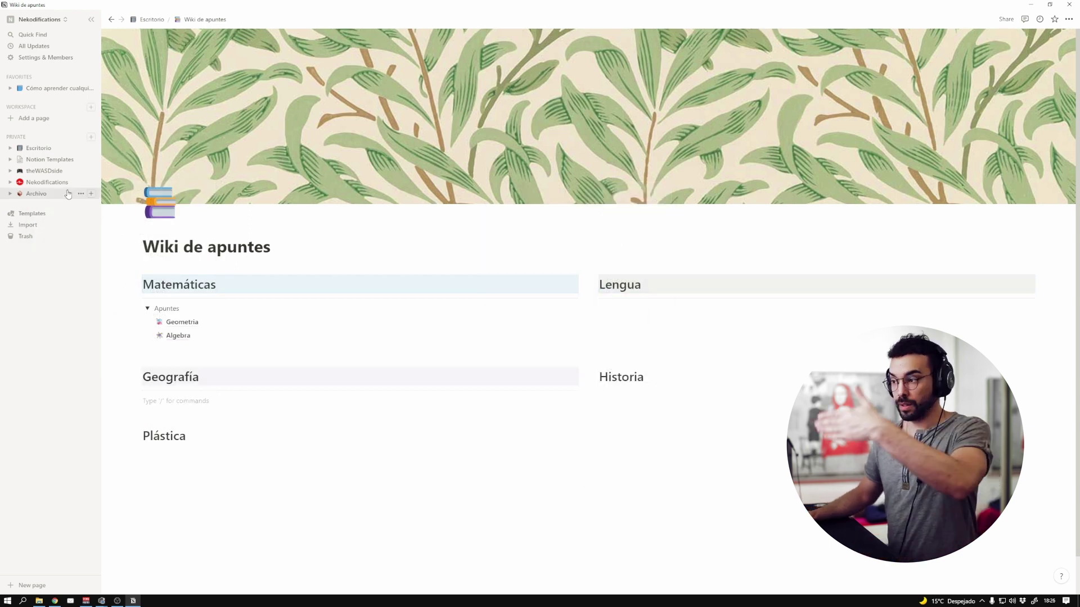
View the Documentación section of the Nekodifications page and open its Apuntes page as an example
click(46, 182)
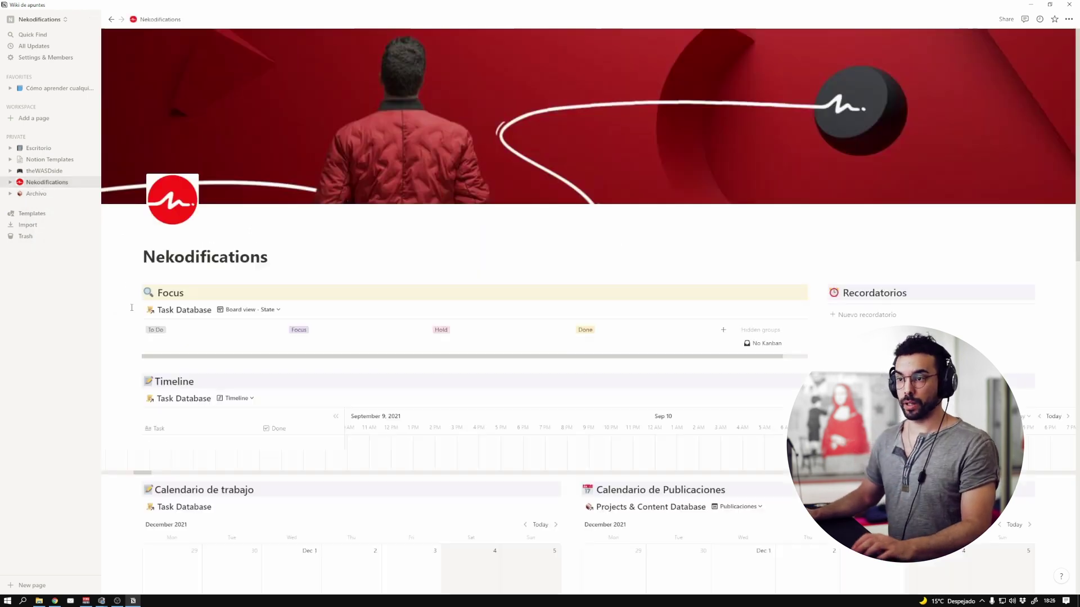
scroll(172, 433, down, 15)
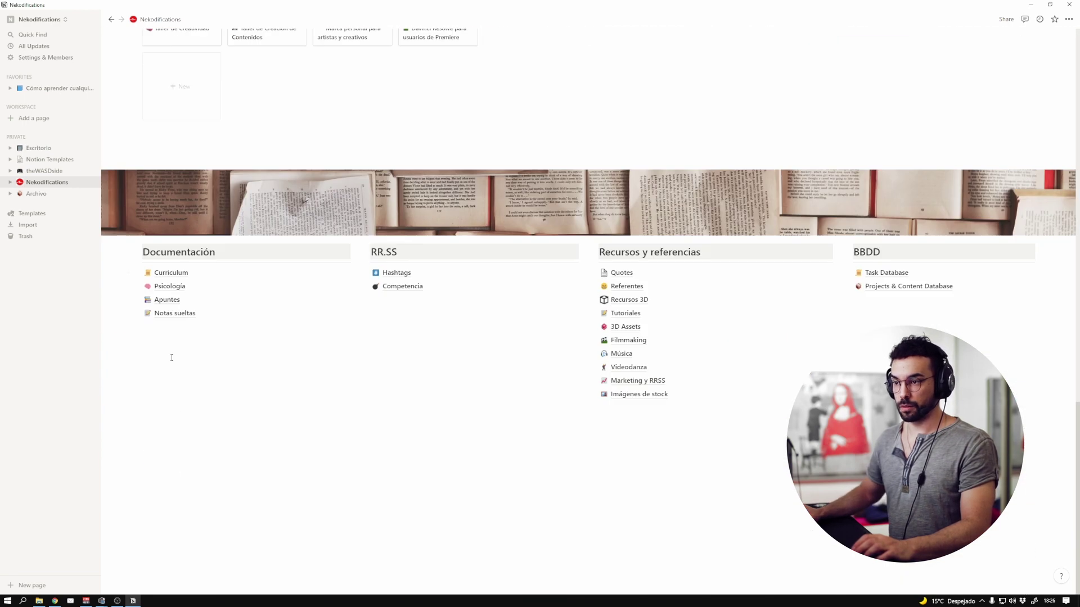
click(167, 299)
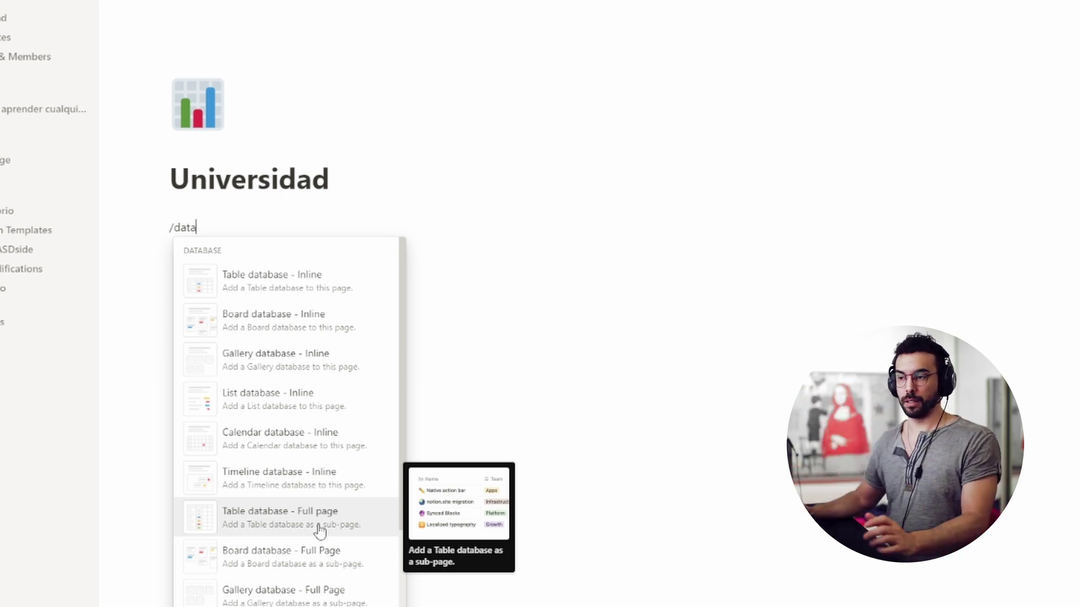
Insert an inline table database on the Universidad page and name it Asignaturas
click(315, 294)
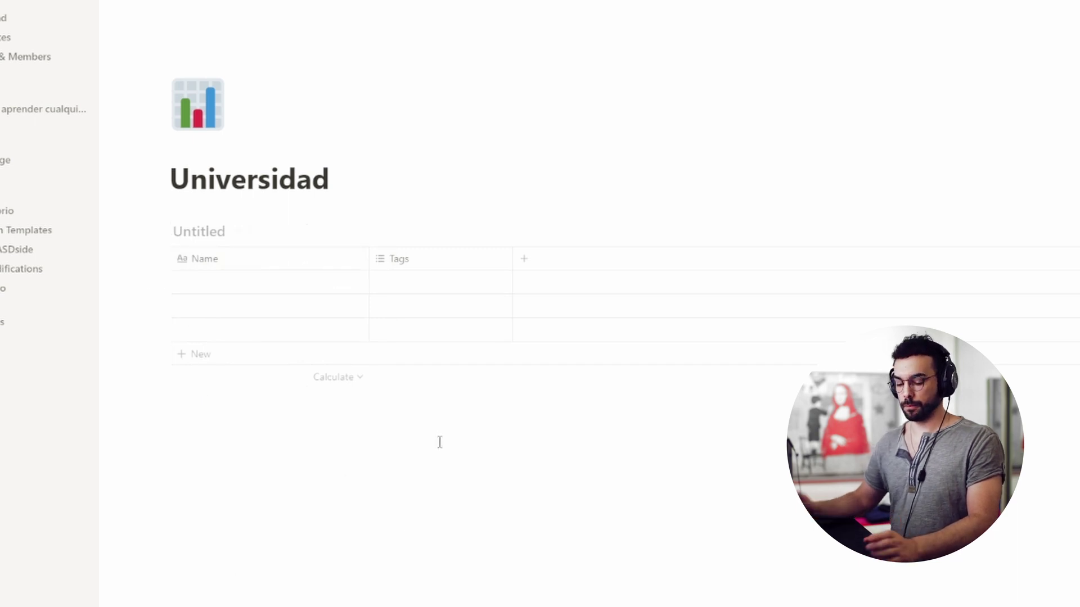
text(Asig)
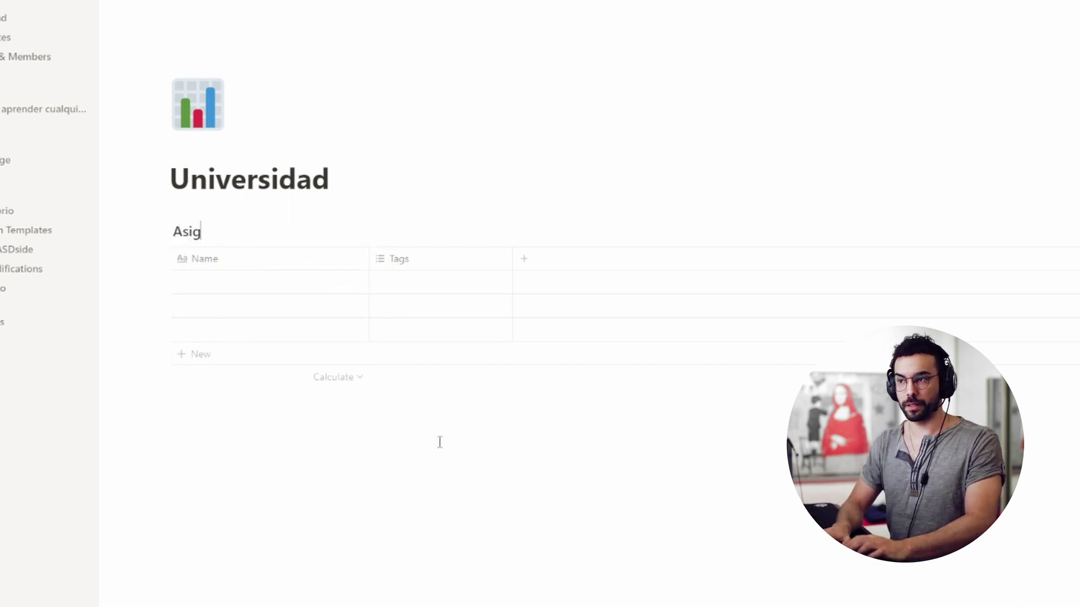
text(naturas)
Add the entries Matemáticas, Historia and Lengua to the Name column of the Asignaturas database
click(283, 283)
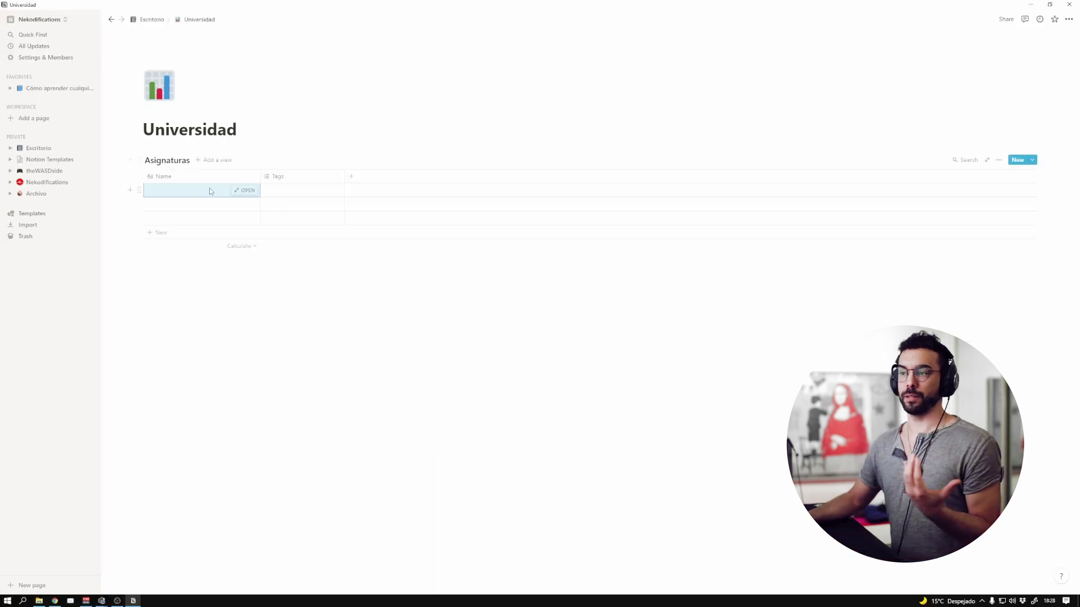
click(176, 192)
text(M)
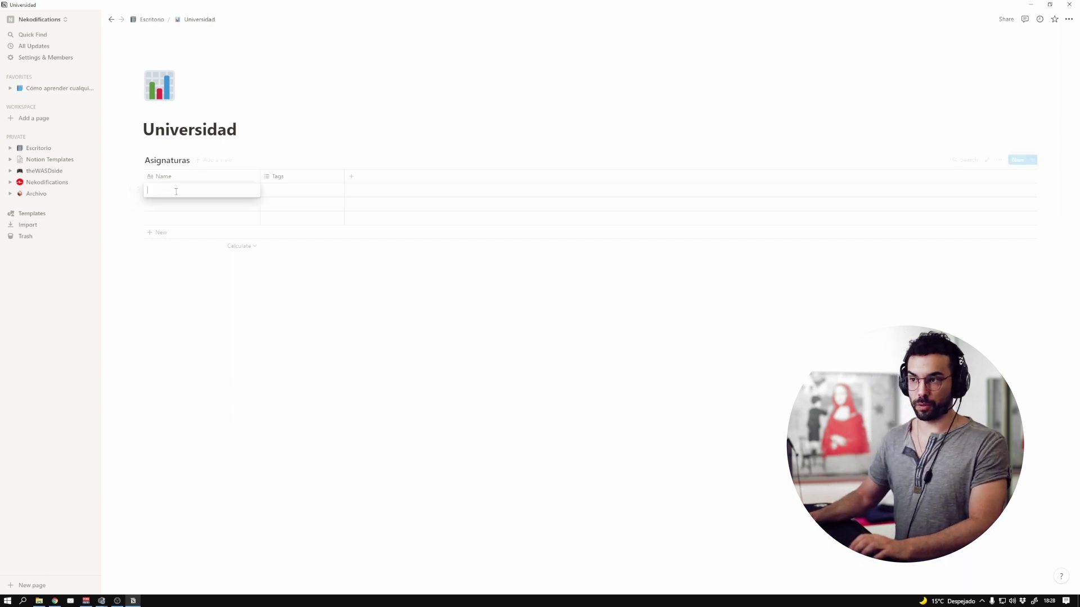
text(atemáticas)
key(Return)
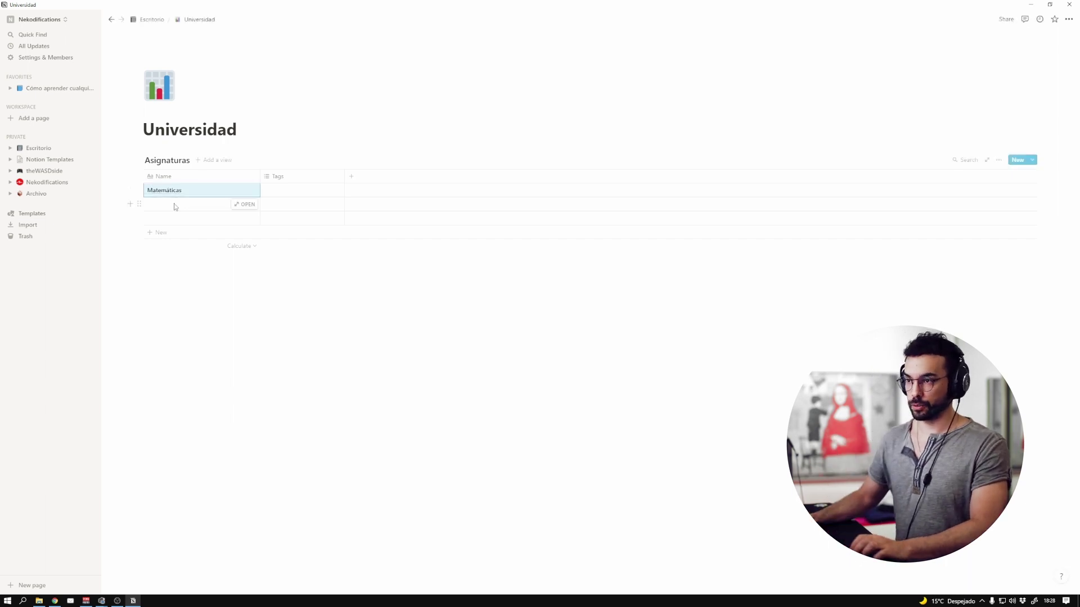
key(Down)
text(Historia)
key(Return)
key(Down)
text(Lengua)
key(Return)
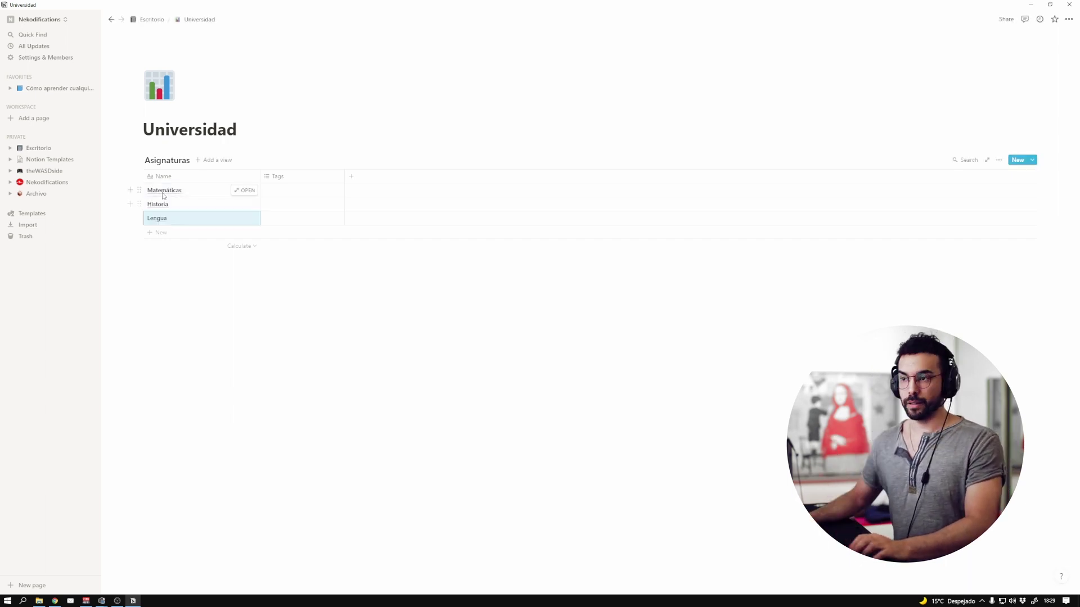
Check the Matemáticas entry's page, and copy the Geometría and Algebra sub-pages from Wiki de apuntes
click(243, 191)
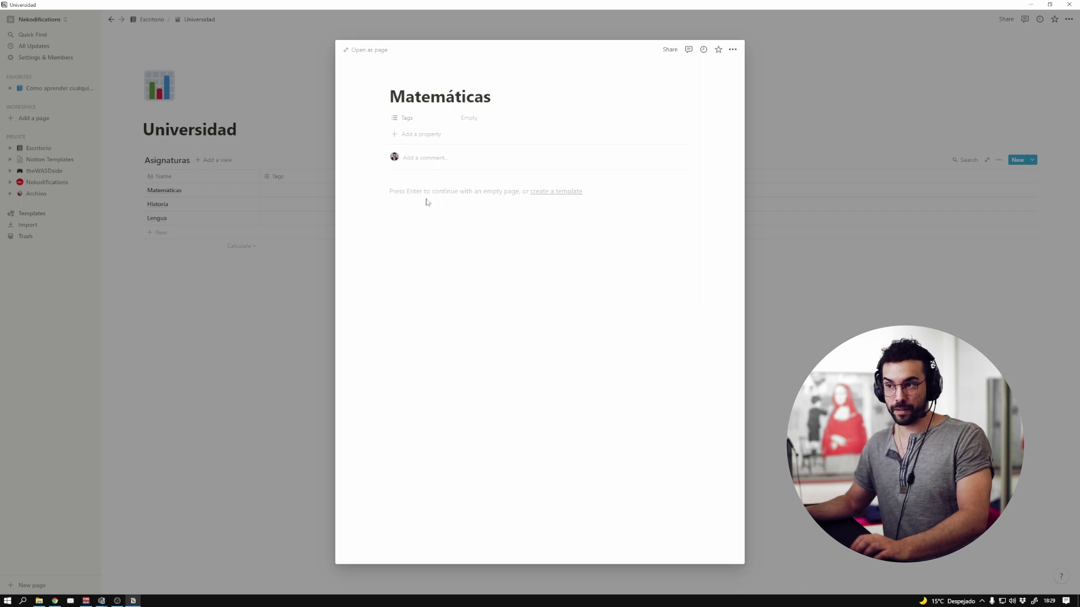
click(241, 284)
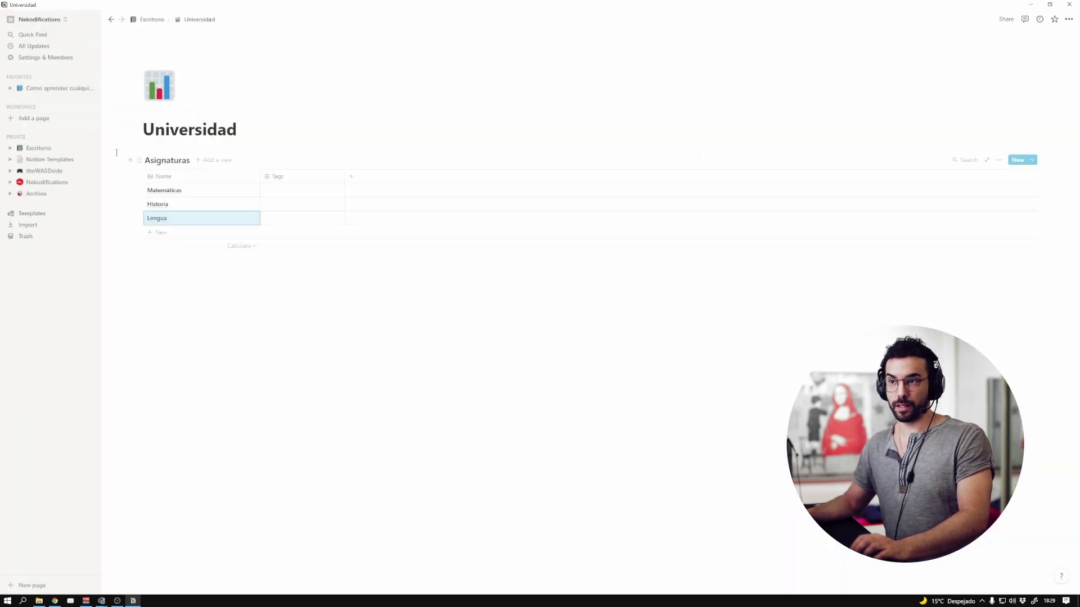
click(10, 148)
click(54, 160)
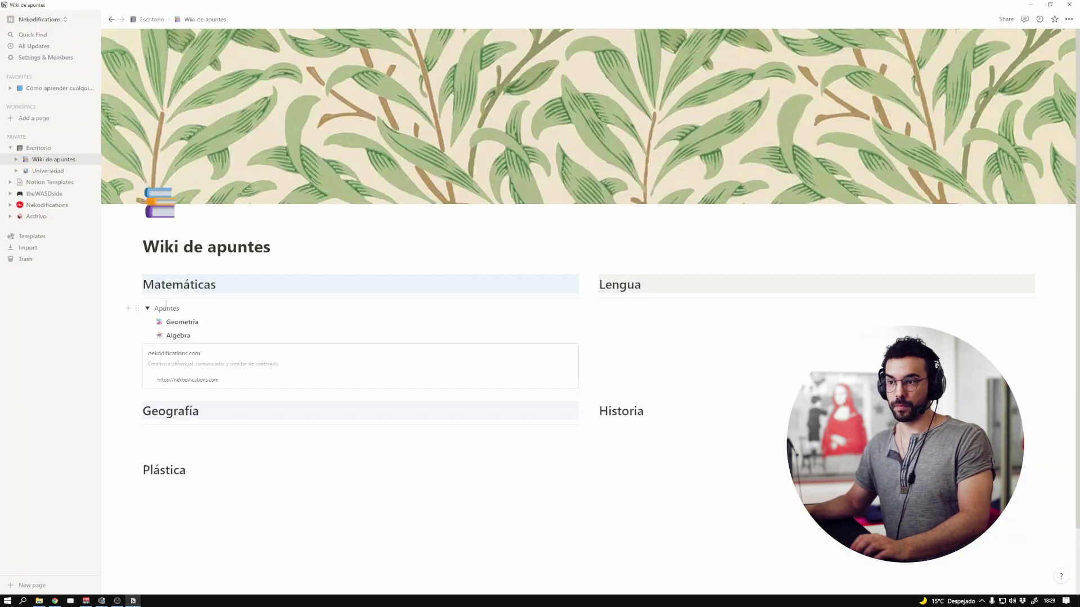
drag(130, 318, 144, 337)
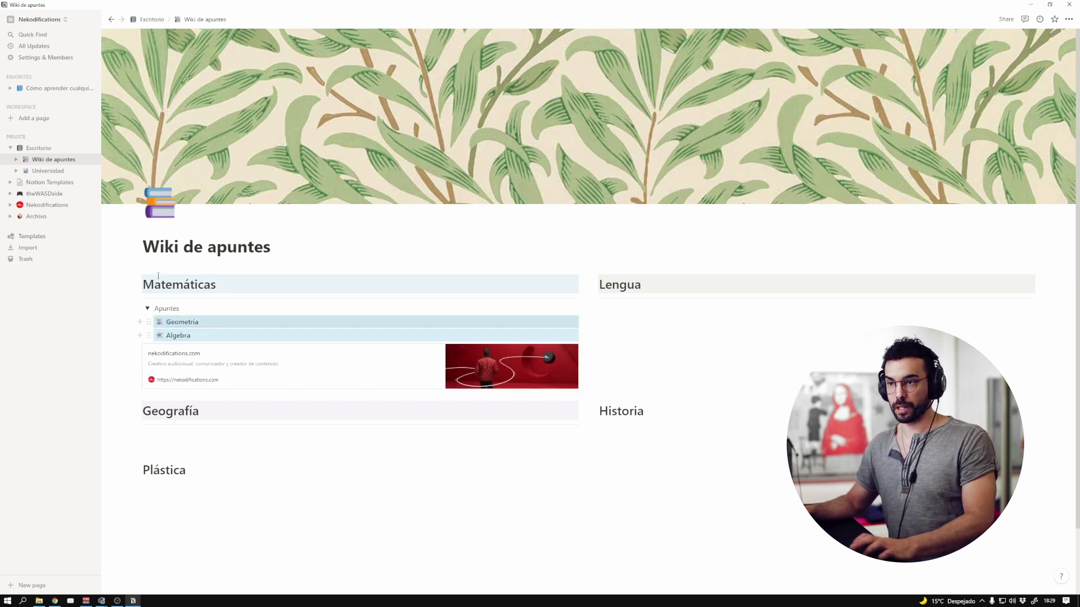
Paste the copied Geometría and Algebra pages into the Matemáticas entry of the Asignaturas database and reopen the entry to review it
click(49, 171)
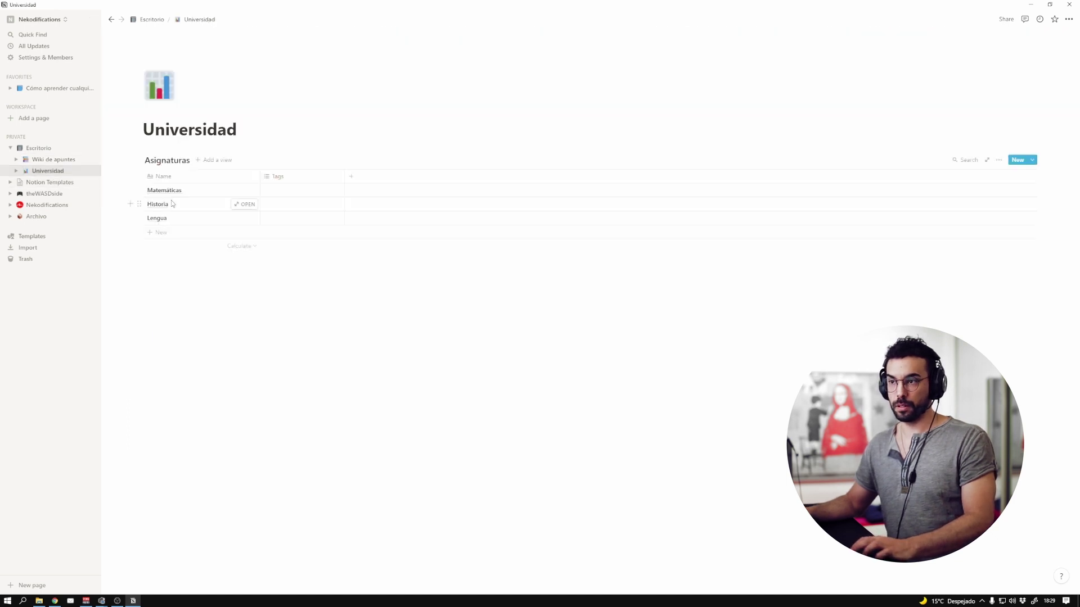
click(235, 191)
click(424, 231)
text(Geometria 1 Algebra 1)
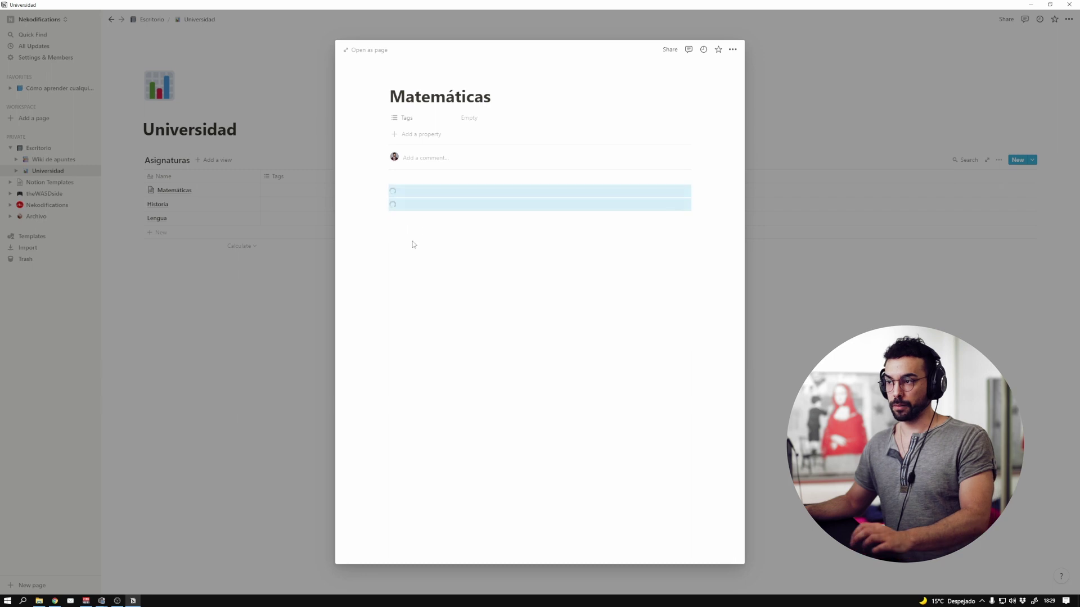
click(479, 232)
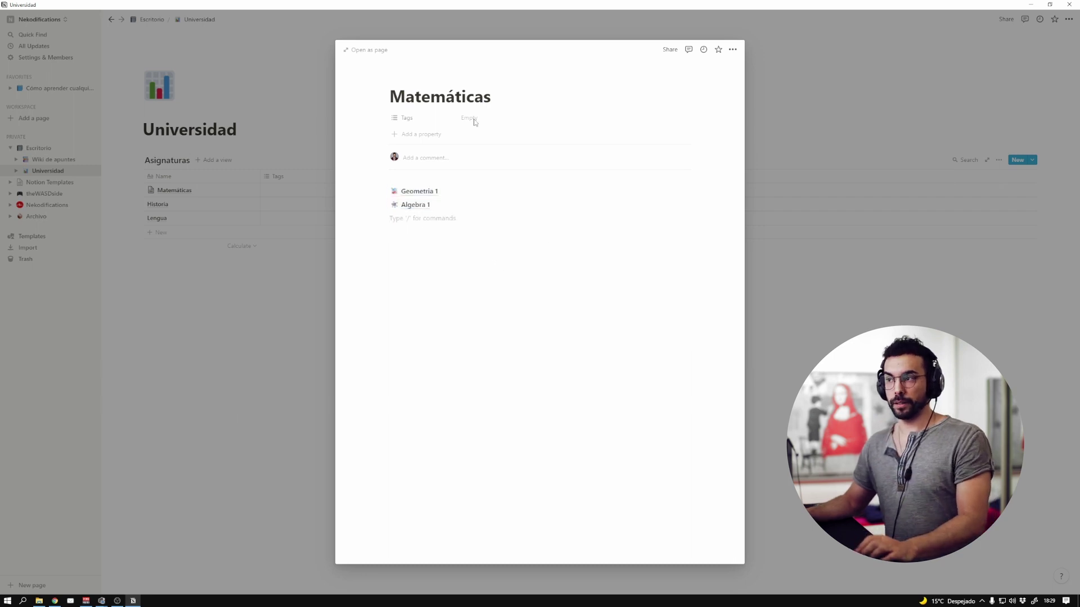
click(213, 306)
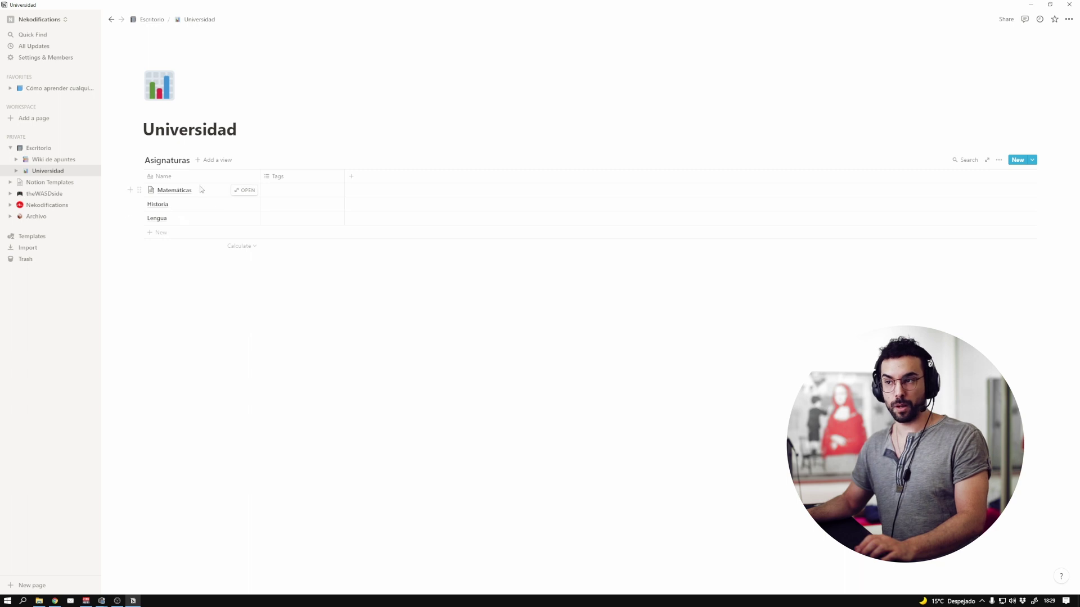
click(243, 191)
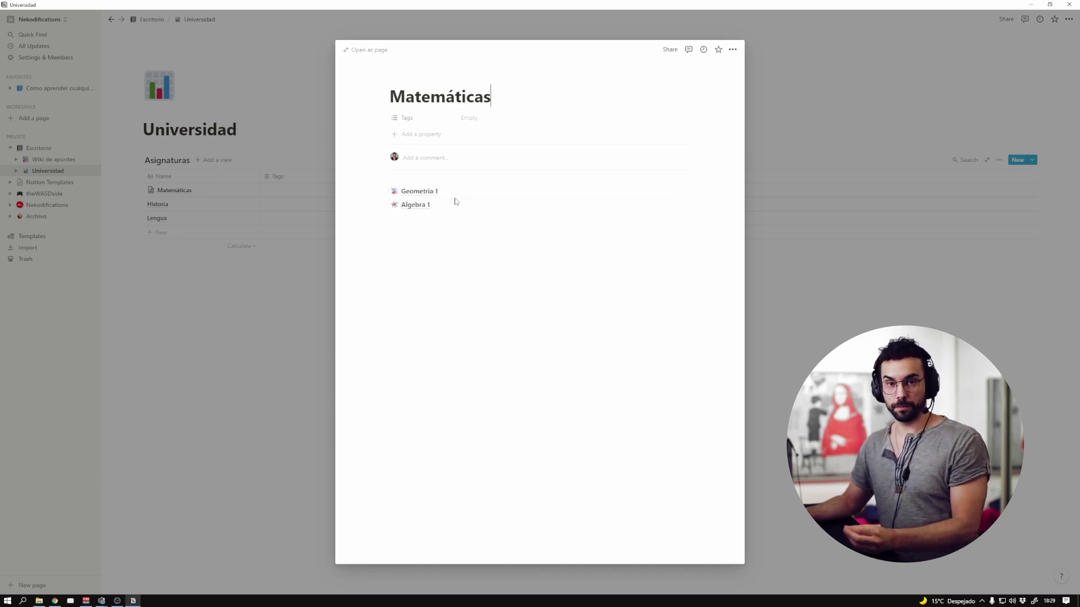
Add two inline table databases below Asignaturas, named Alumnos y Profesores and Examenes
click(211, 320)
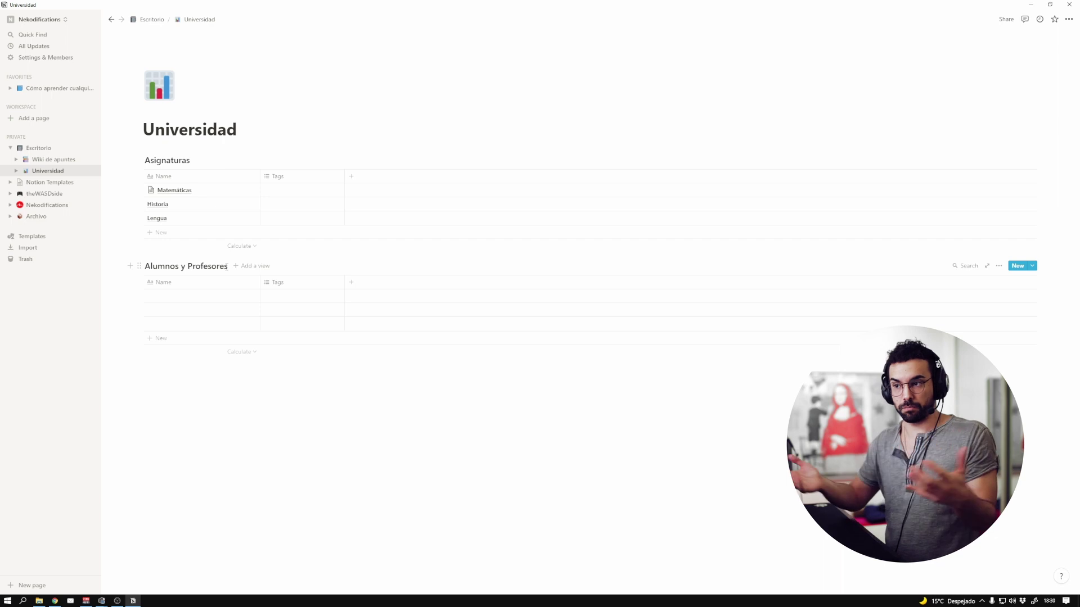
click(229, 401)
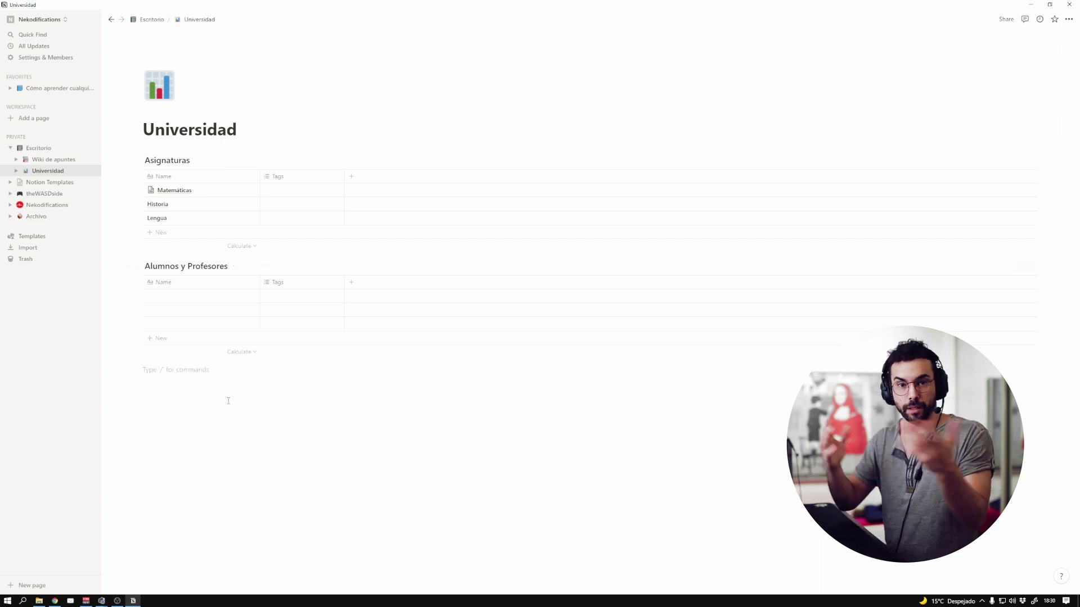
text(/Examenes)
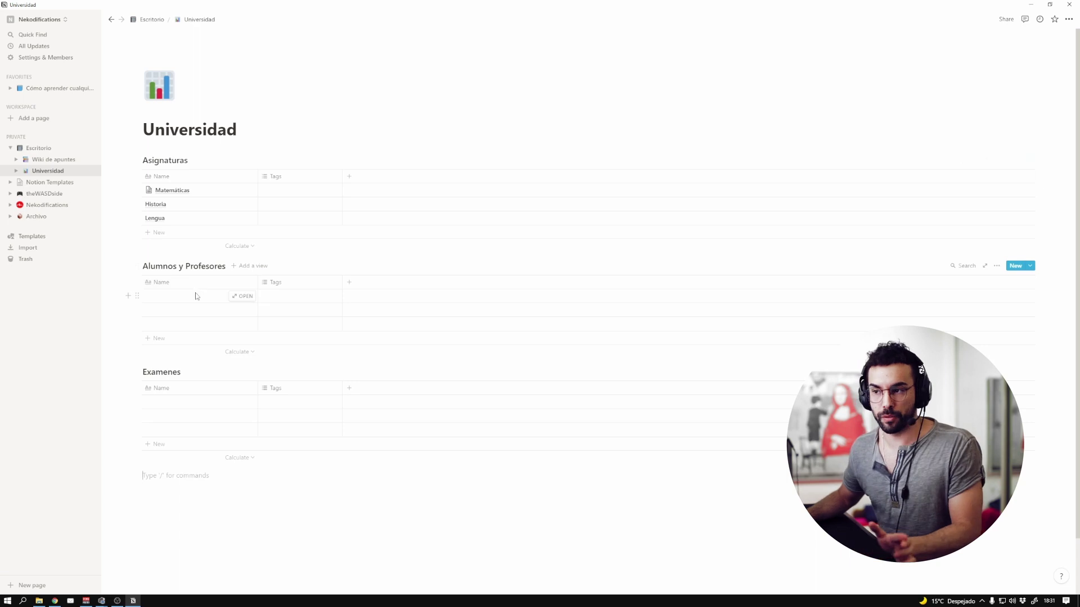
Enter four people's first names in Alumnos y Profesores and give the first person a new Alumno tag
click(197, 293)
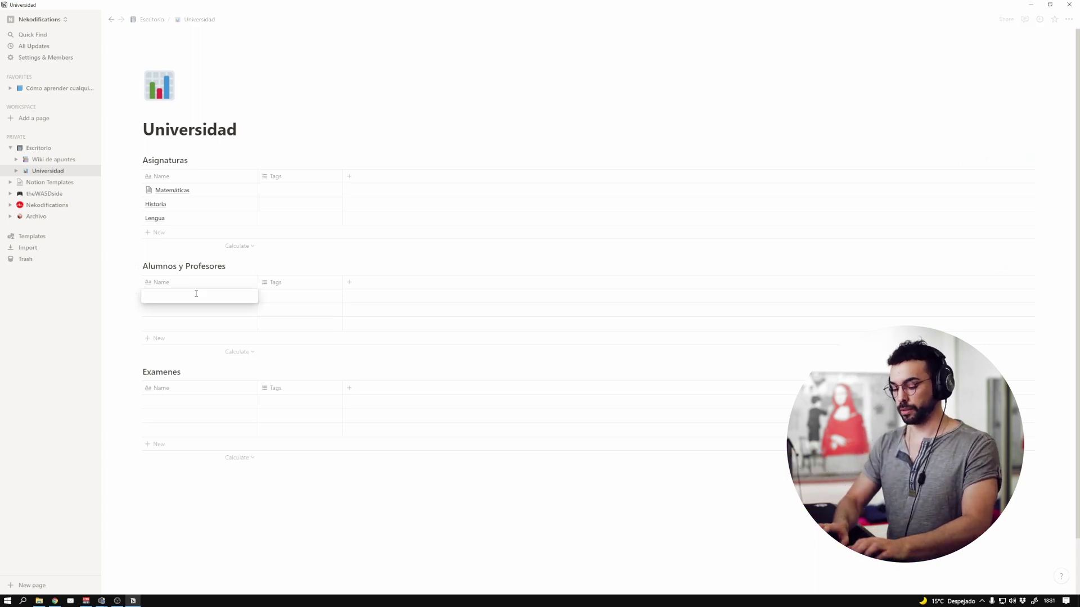
text(Pedro)
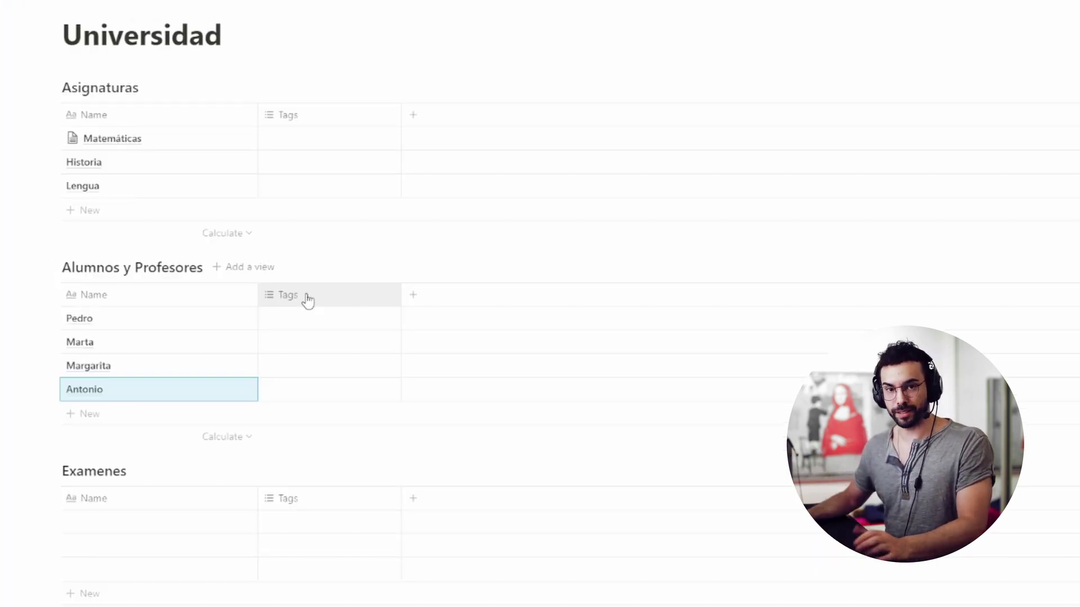
click(307, 319)
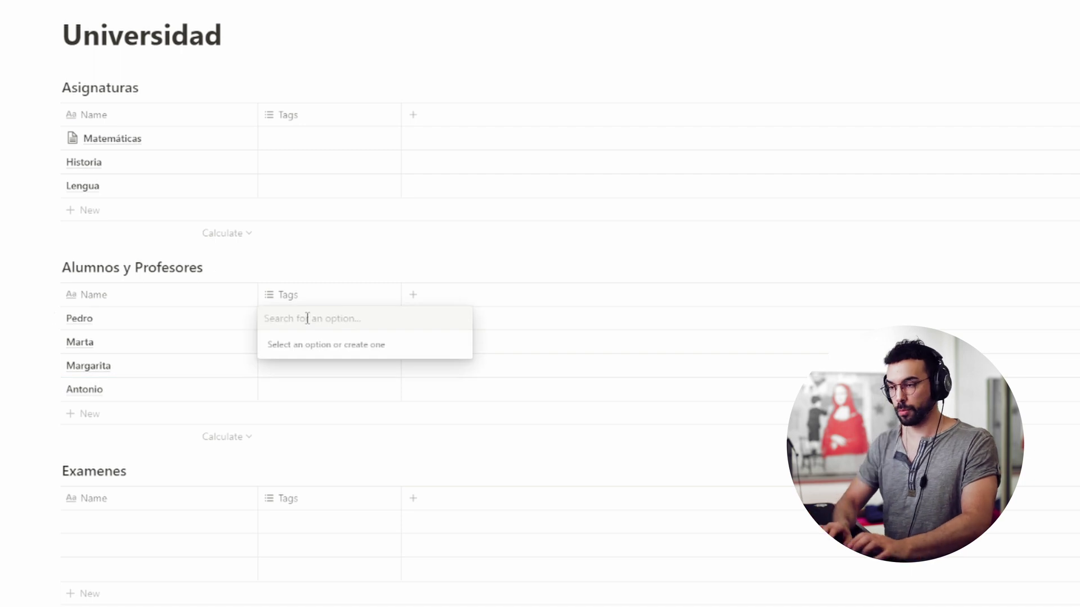
text(Alum)
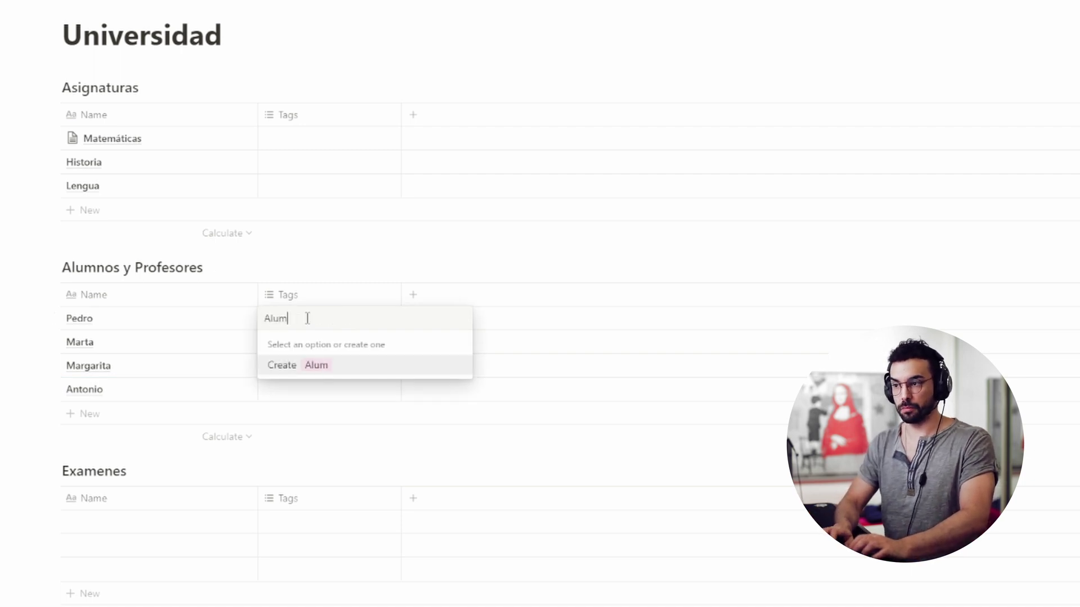
text(no)
key(Return)
key(Escape)
Create a Profesor tag for the second person in Alumnos y Profesores
click(309, 348)
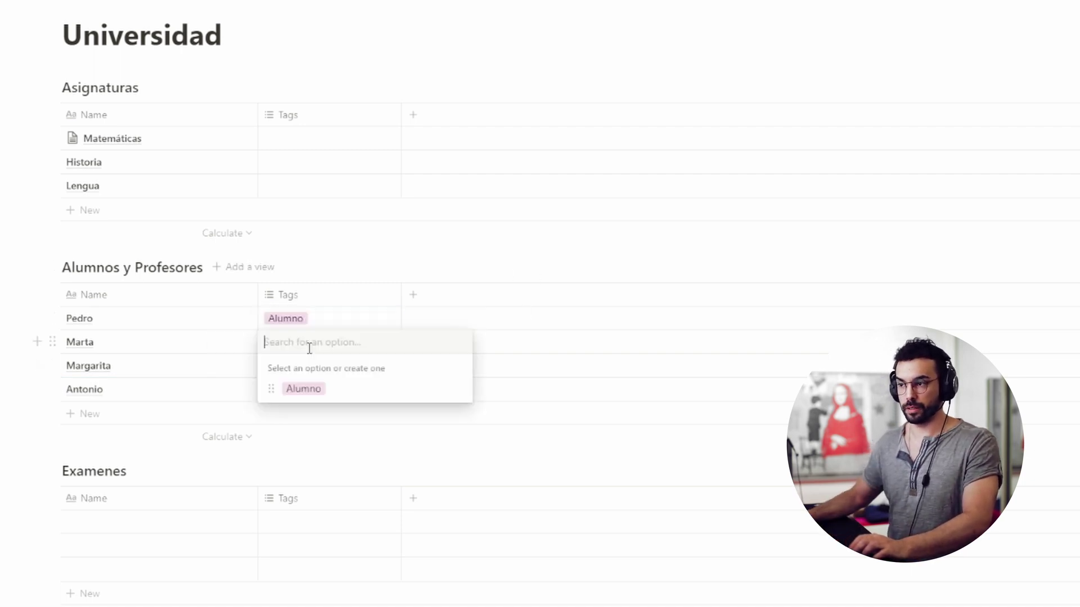
text(Profeso)
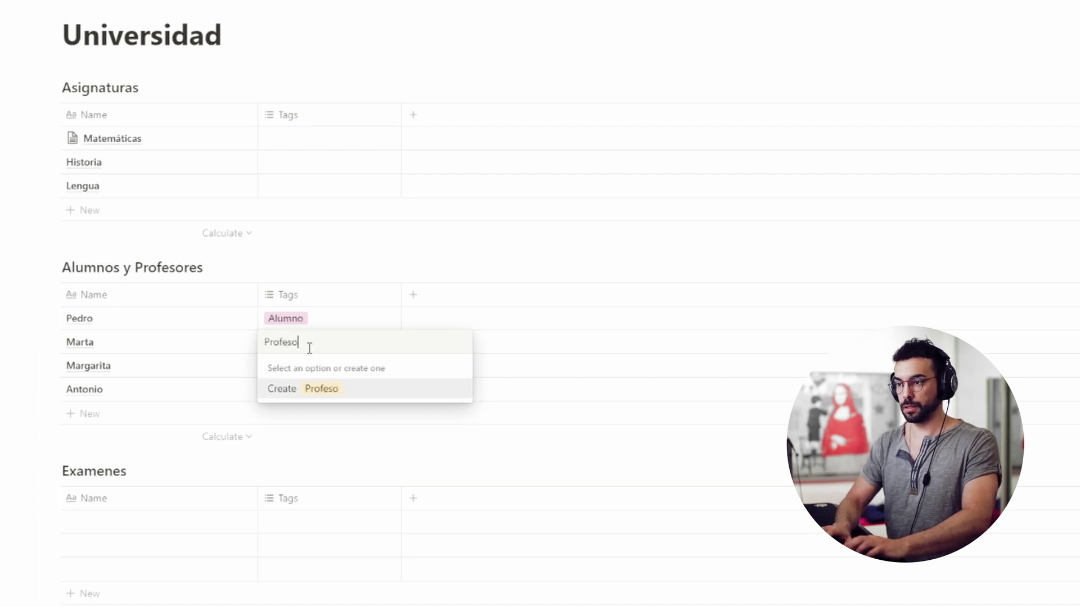
text(r)
key(Return)
key(Escape)
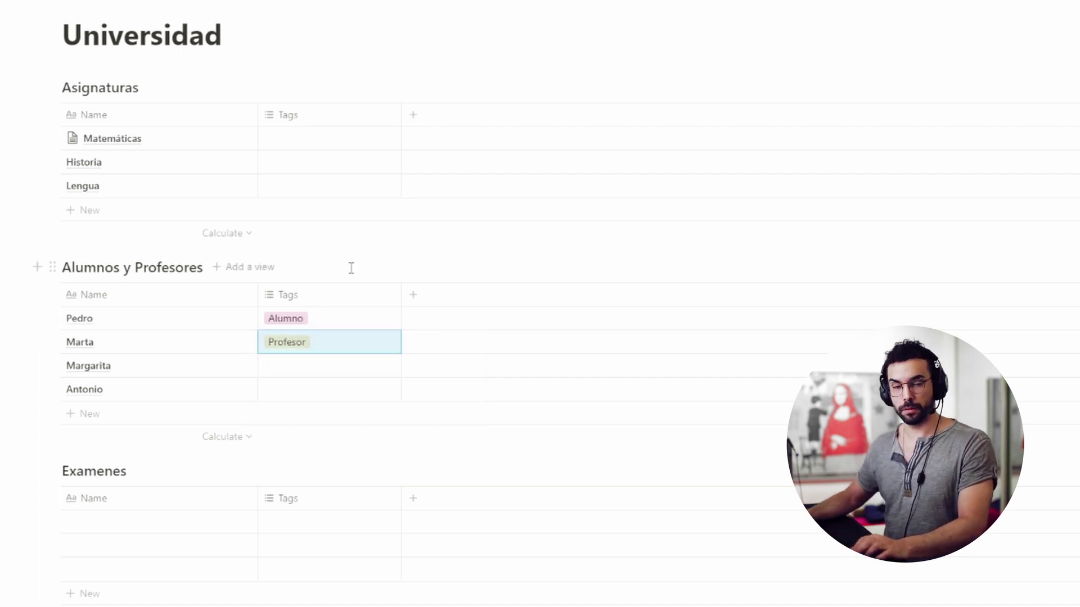
Tag the third person in Alumnos y Profesores as Alumno and the fourth as Profesor
click(315, 371)
click(303, 412)
key(Escape)
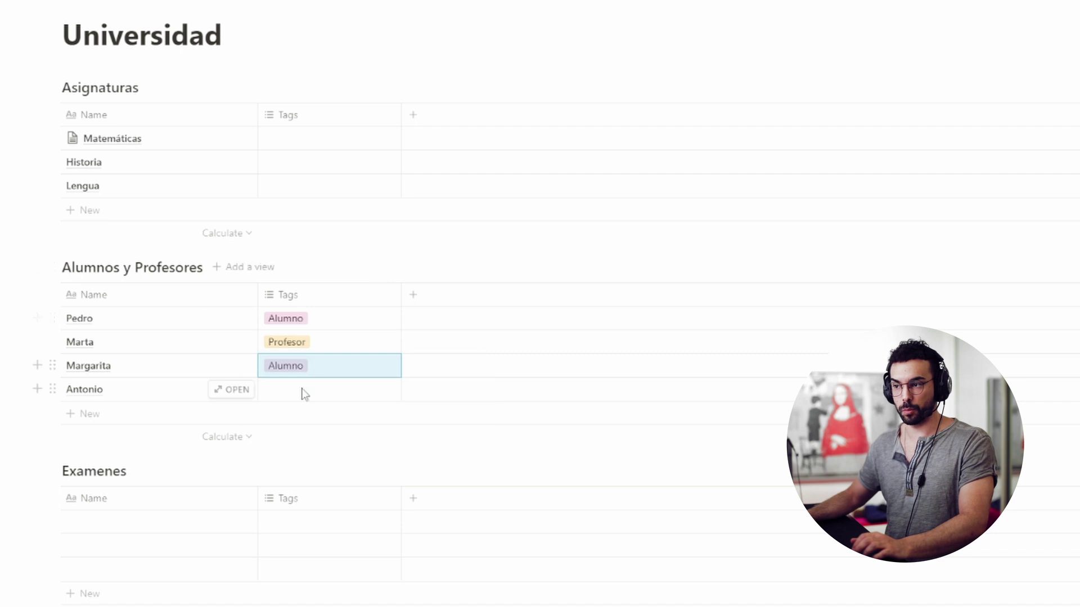
click(303, 394)
click(304, 453)
key(Escape)
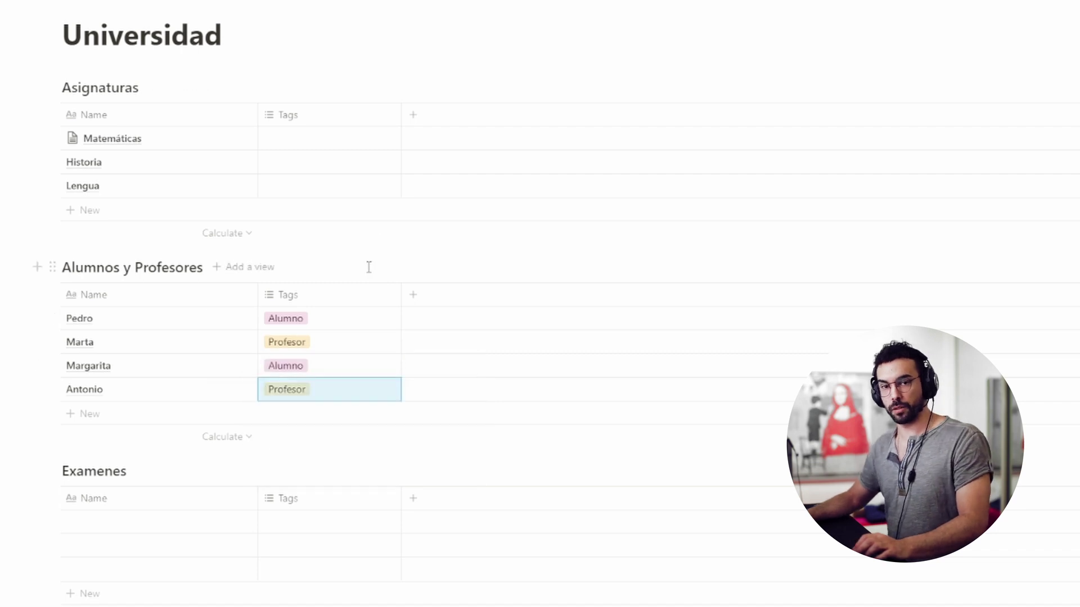
Add the Profesor tag to the first person in Alumnos y Profesores, alongside Alumno
click(329, 323)
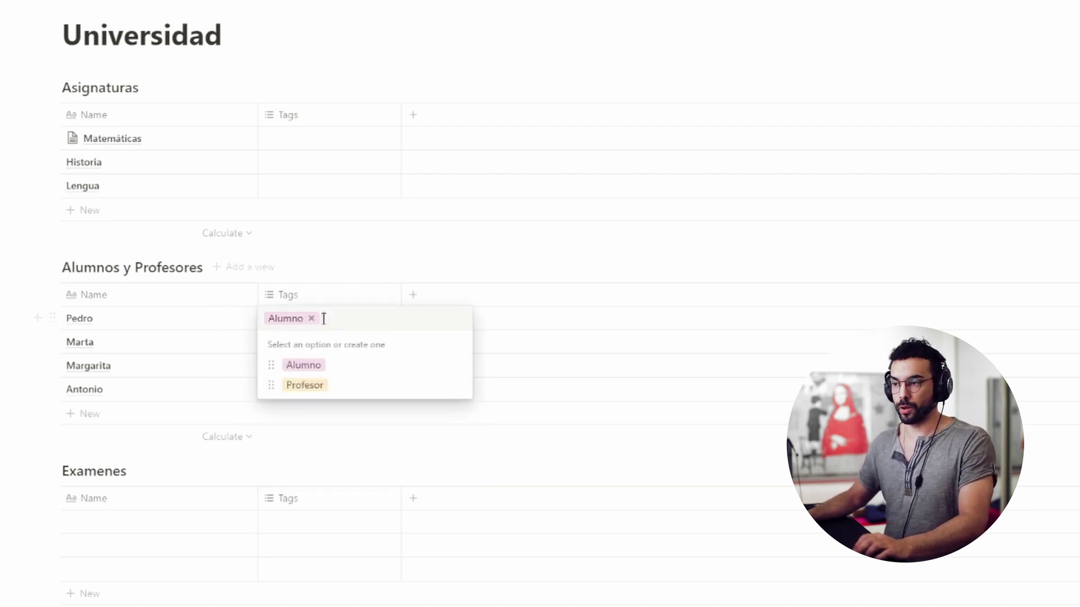
click(303, 385)
key(Escape)
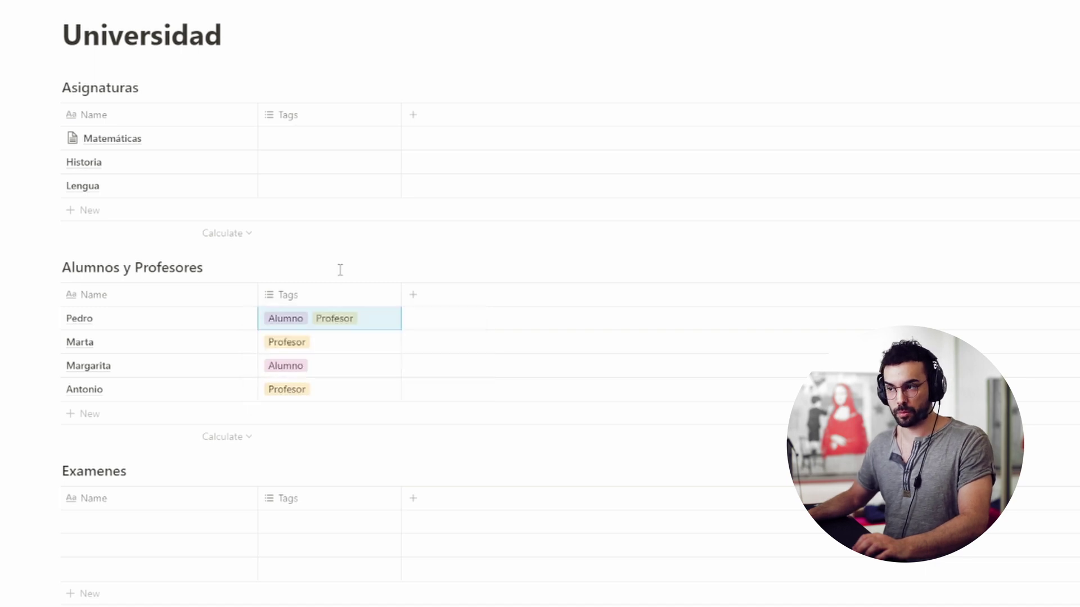
Examine the property settings and available property types of the Tags column in Alumnos y Profesores
click(303, 297)
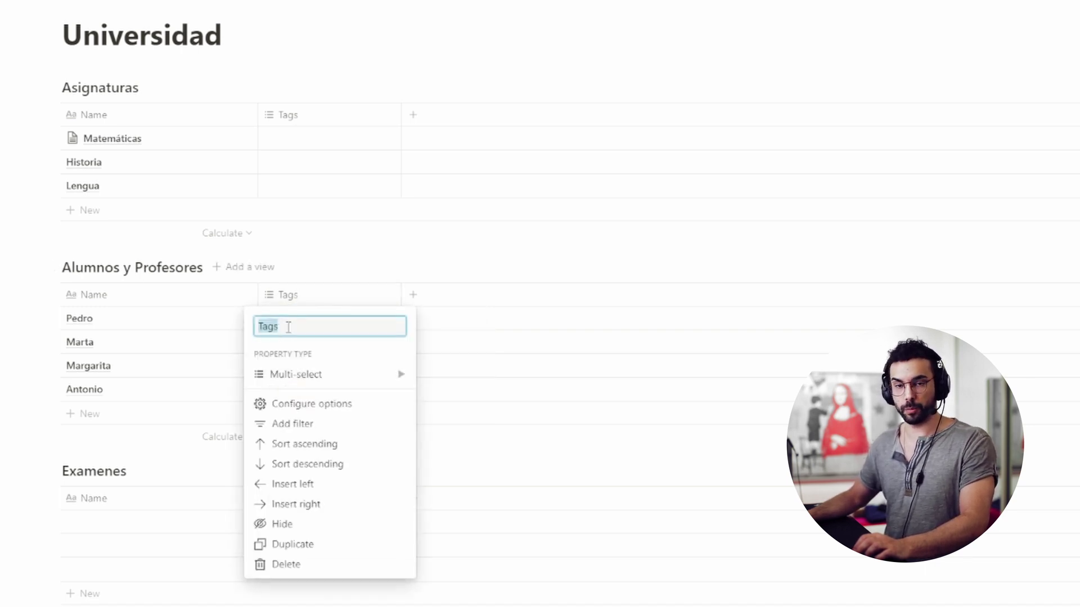
click(309, 278)
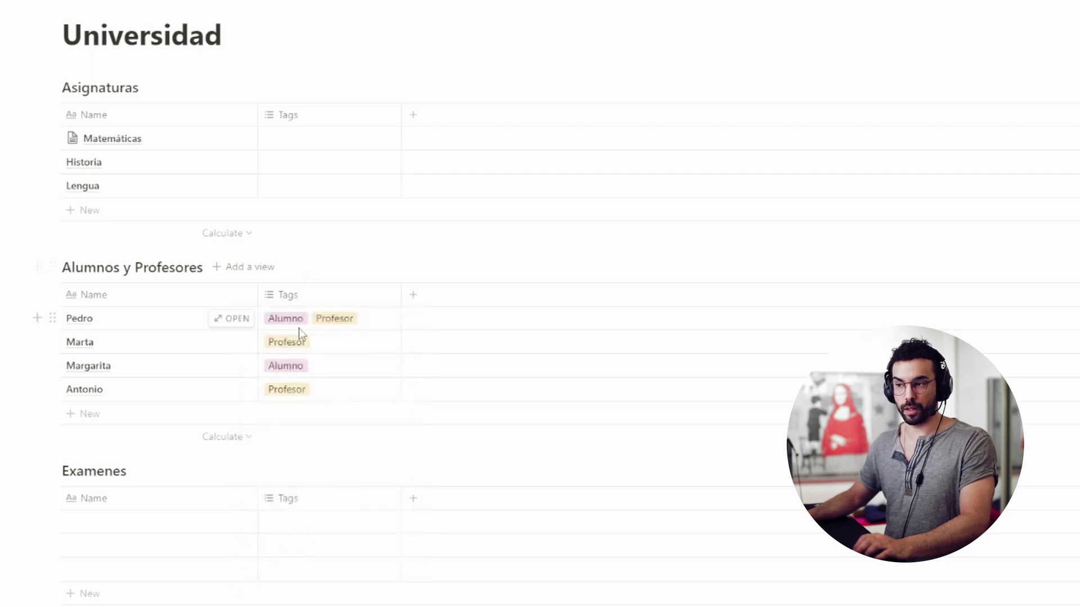
click(301, 296)
mouse_move(318, 382)
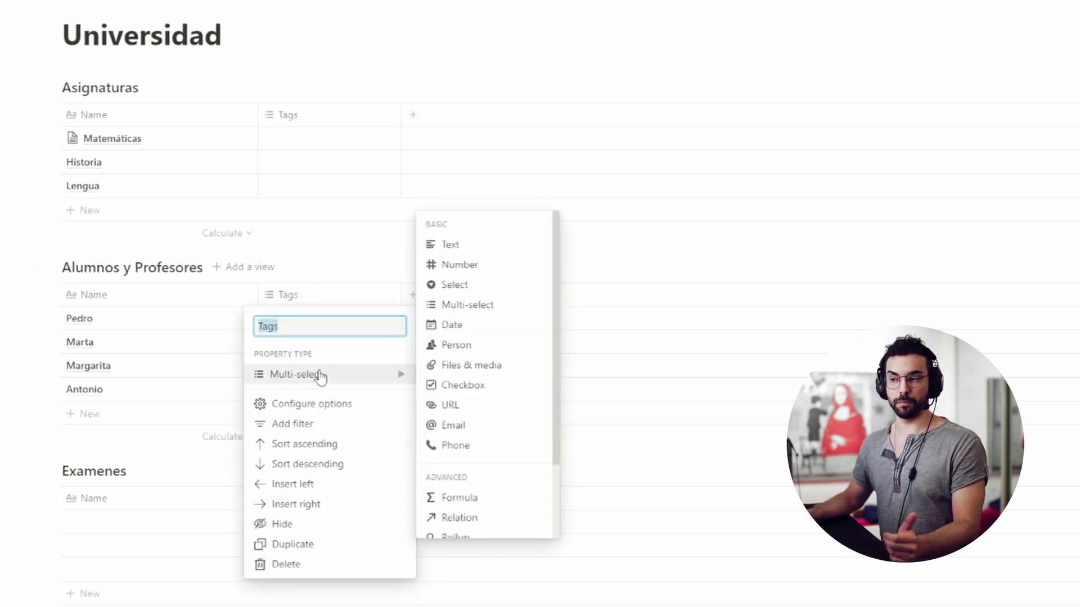
click(332, 278)
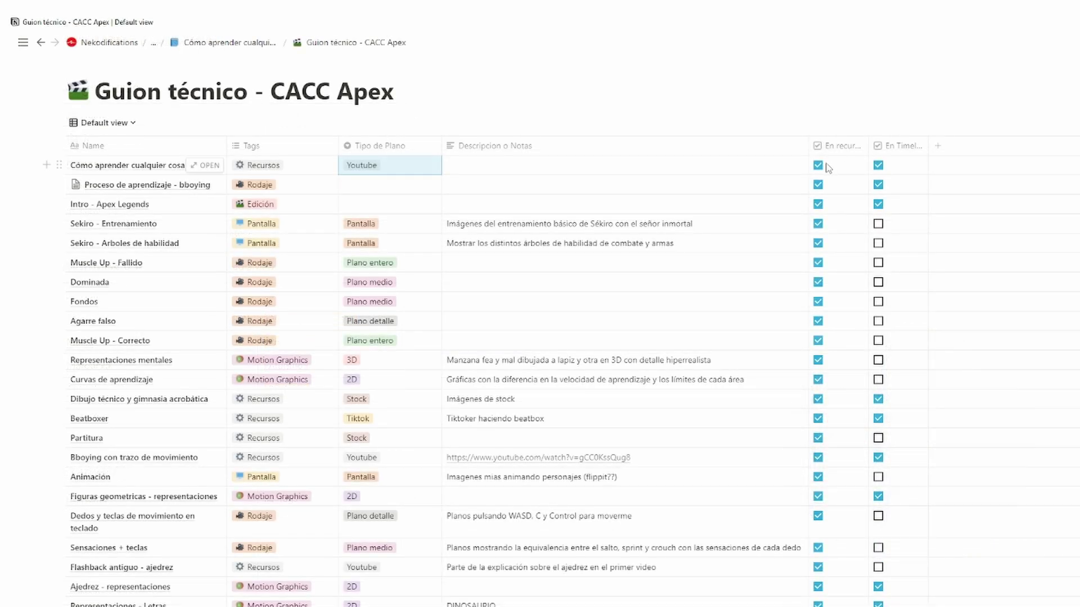
Examine the Tags and Tipo de Plano options of the first row in the Guion técnico - CACC Apex database
drag(100, 92, 425, 98)
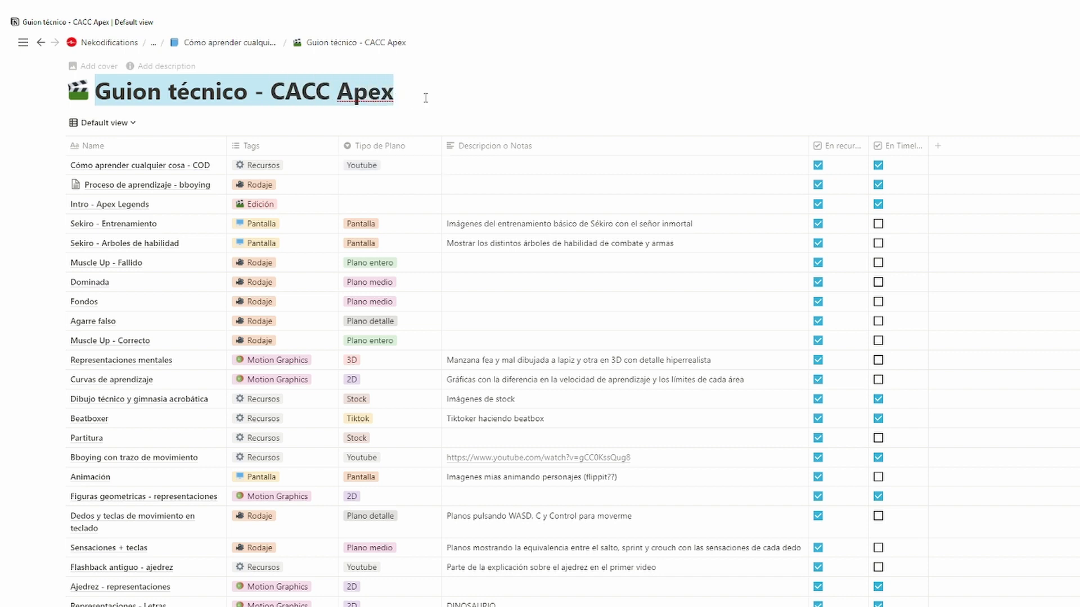
click(466, 98)
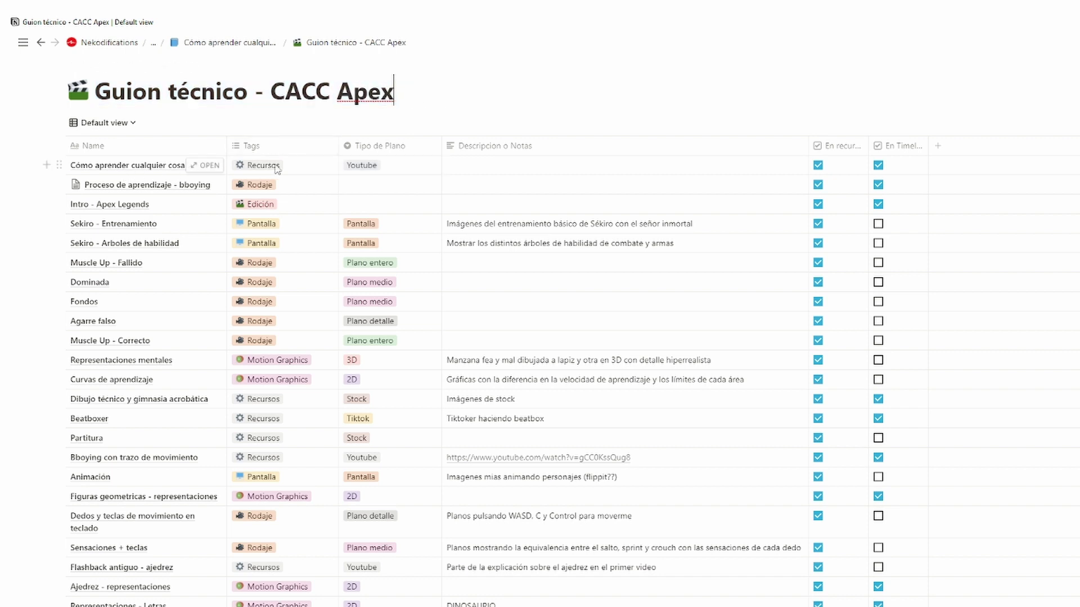
click(294, 165)
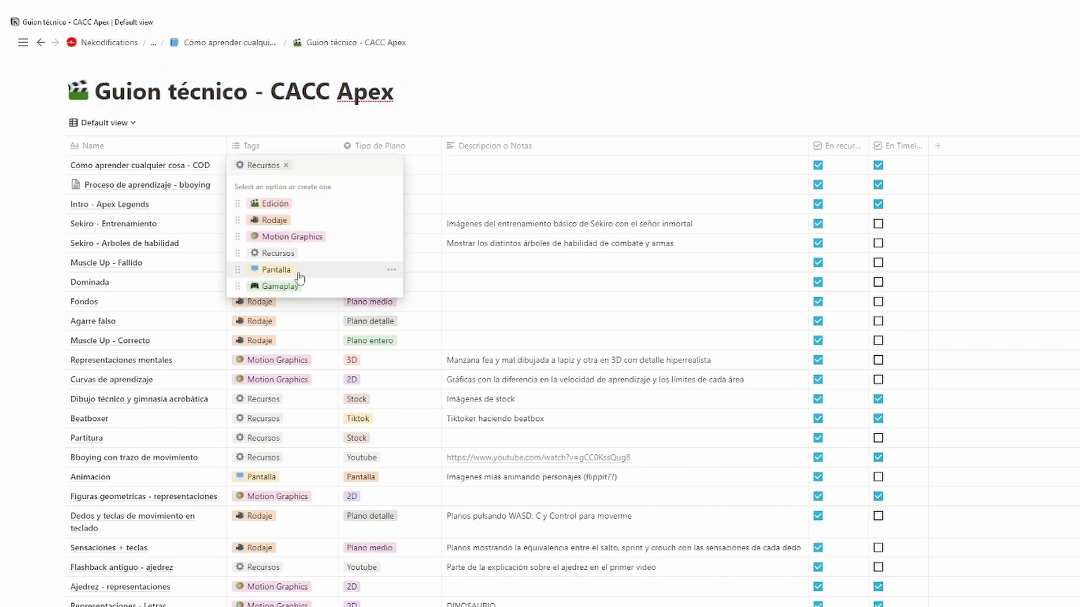
click(454, 126)
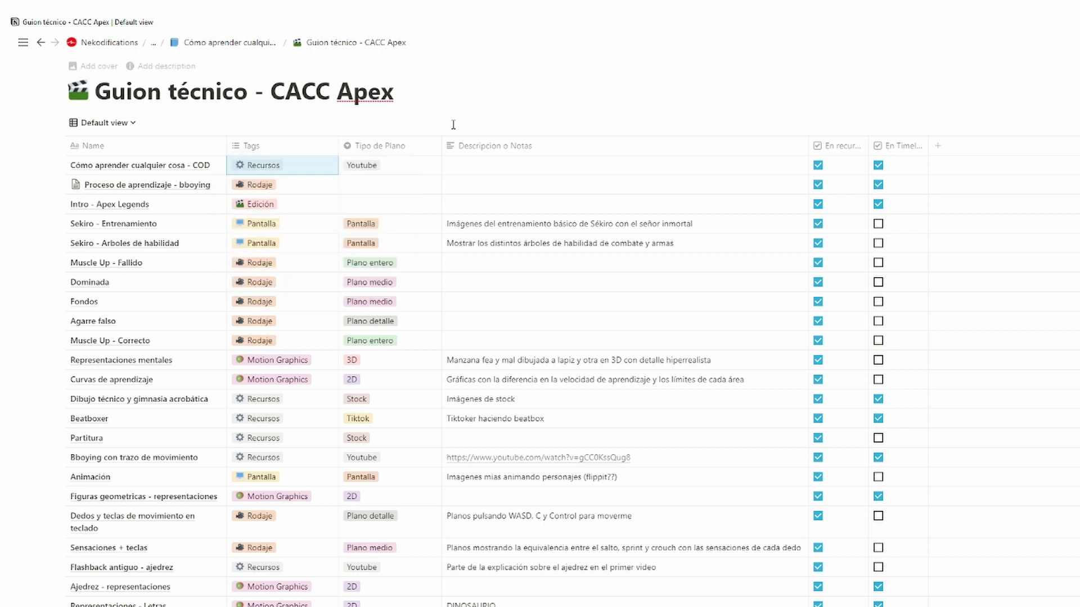
click(425, 165)
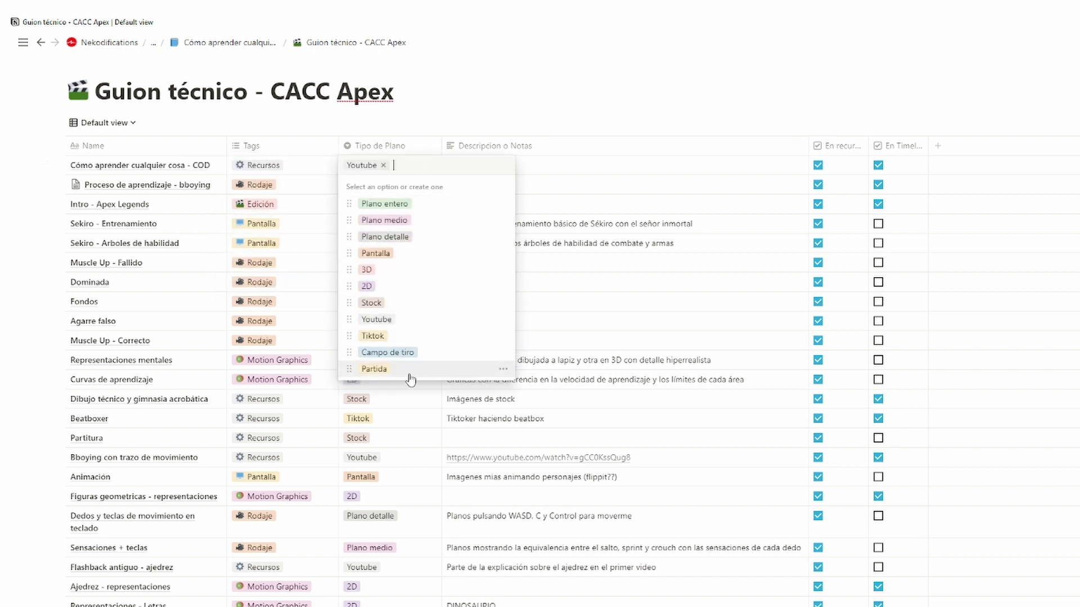
click(469, 105)
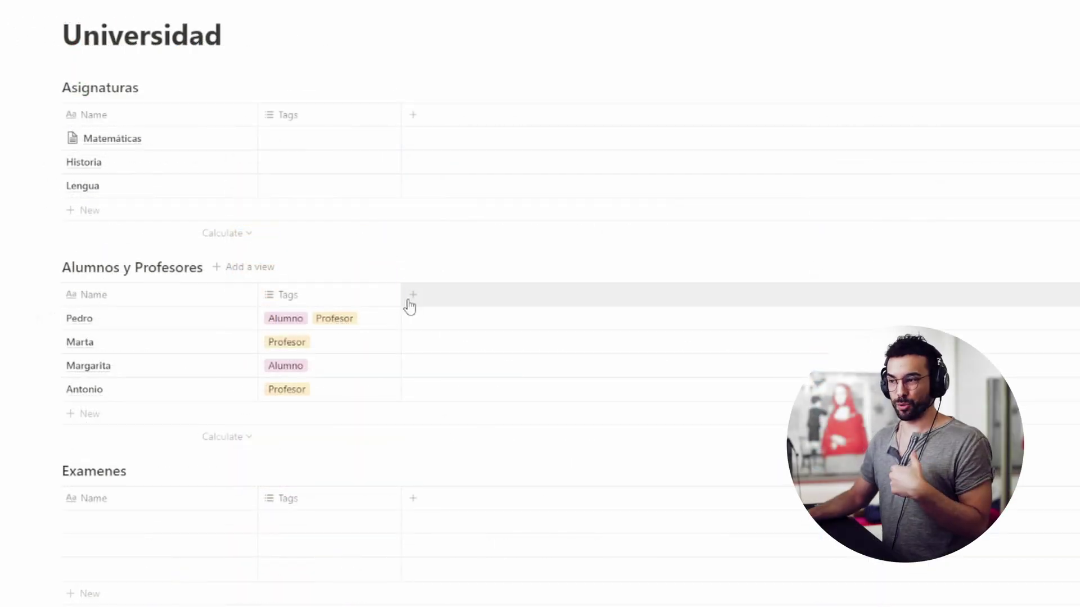
Add a new column of type Select to the Alumnos y Profesores table
click(423, 298)
click(506, 374)
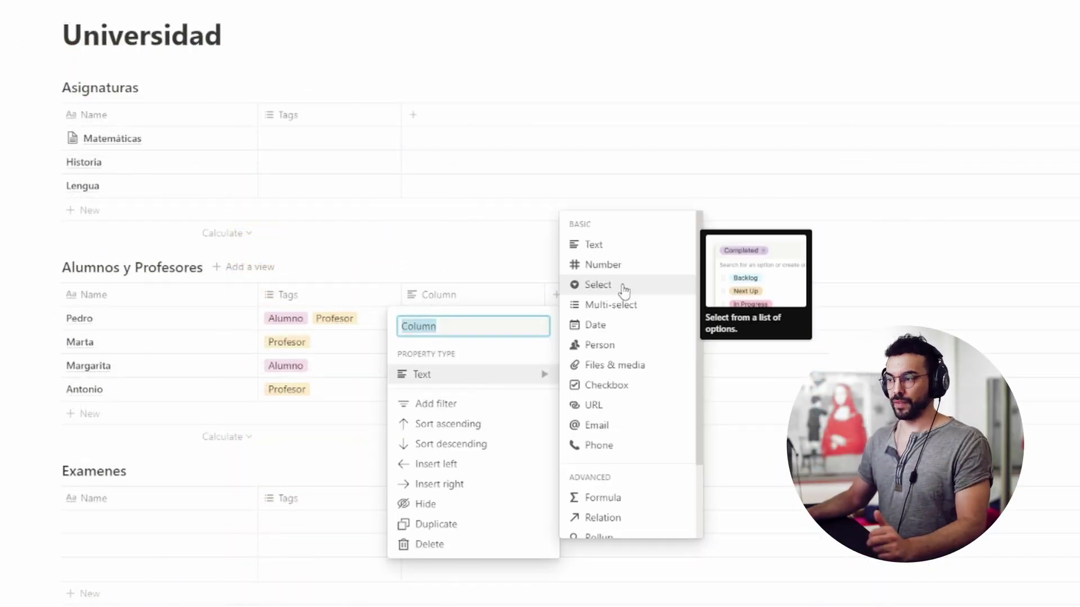
click(621, 289)
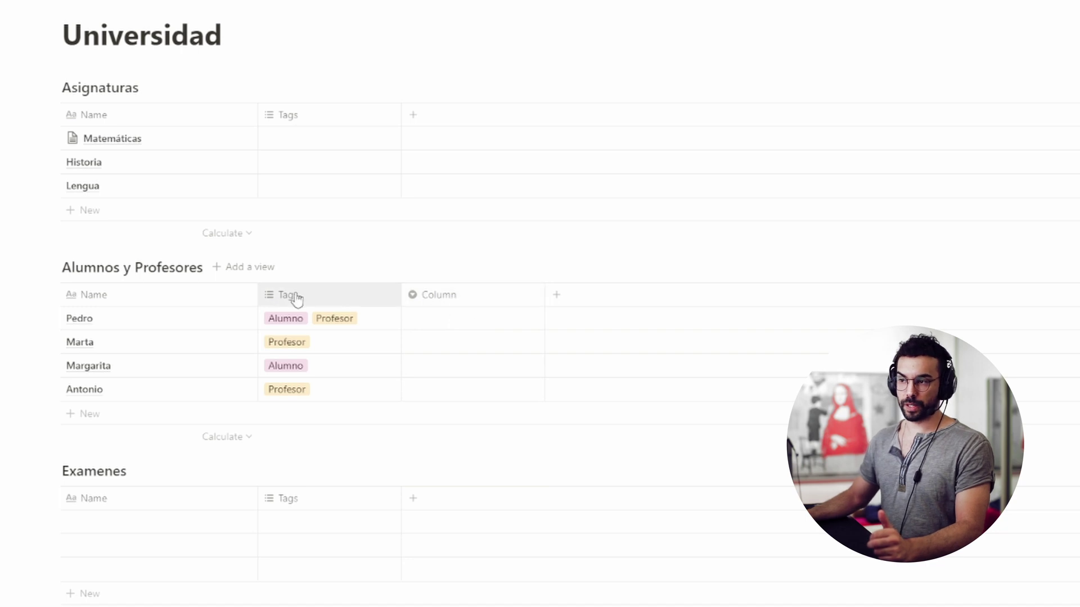
Create a one-star emoji option for the first person in the new Select column
click(440, 321)
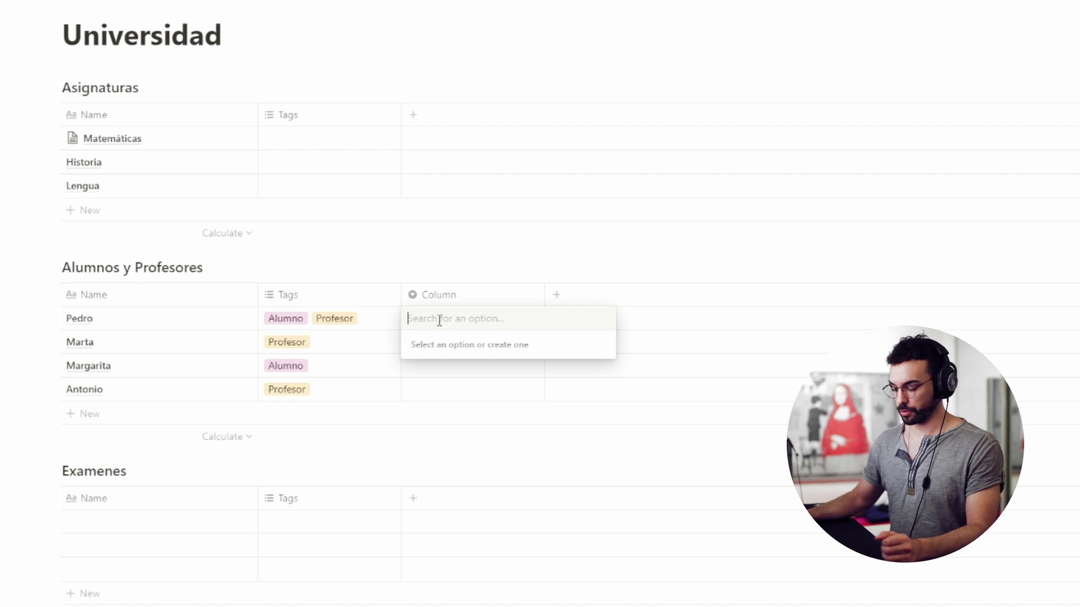
key(super+period)
text(estr)
click(485, 443)
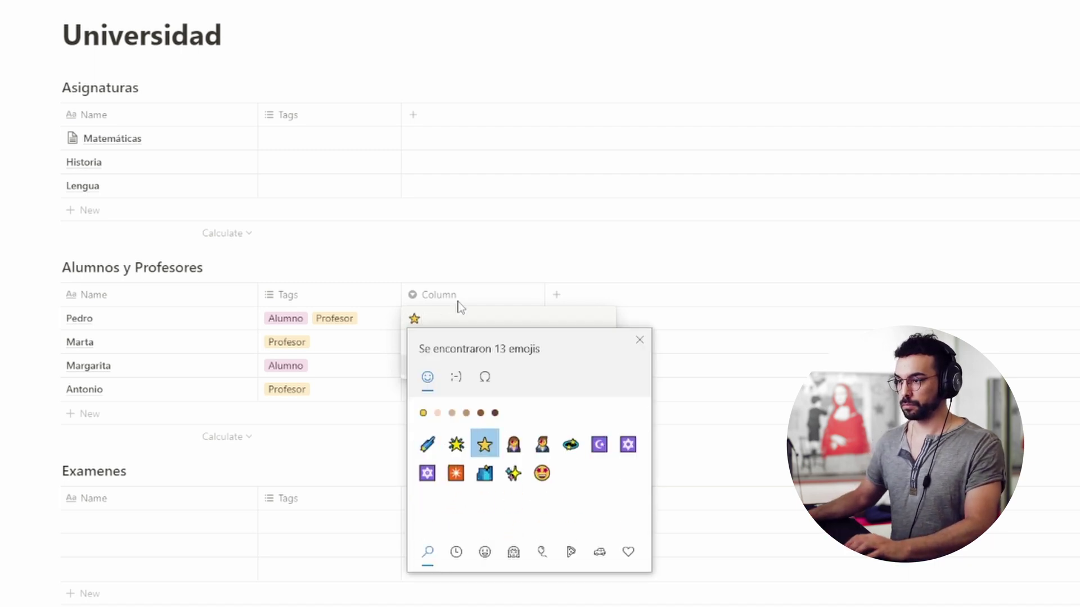
key(Escape)
key(Return)
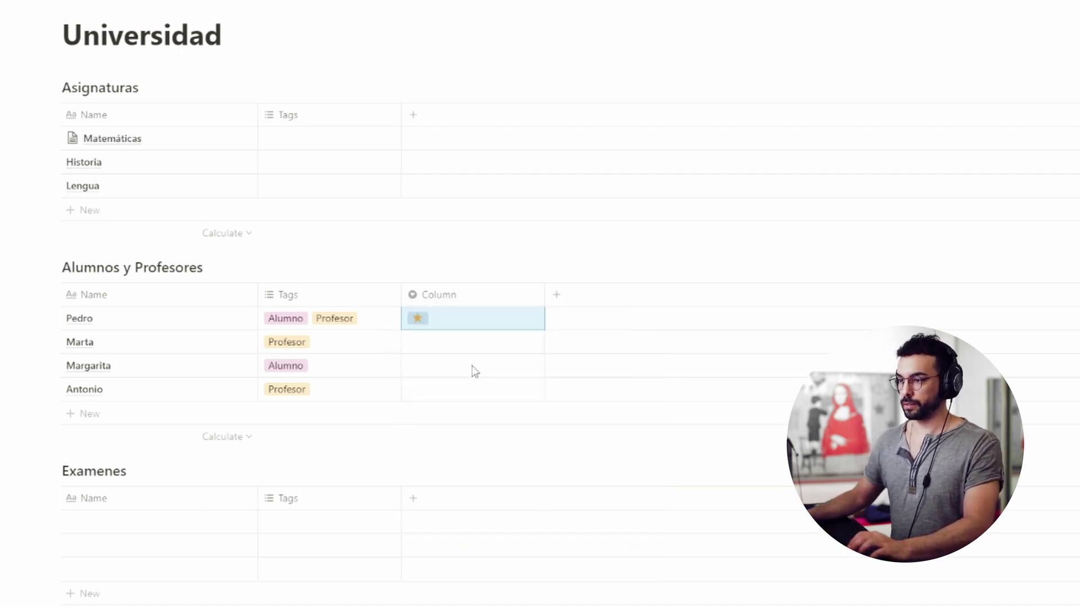
Create the two-, three-, four- and five-star options and give the first person five stars
click(448, 316)
text(★★★★★)
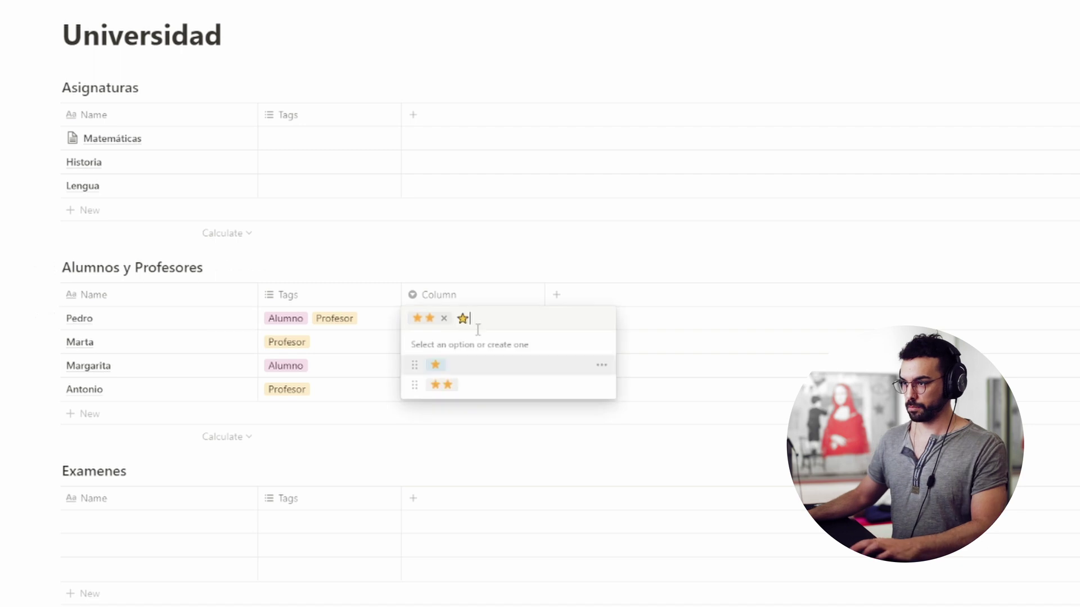
key(Return)
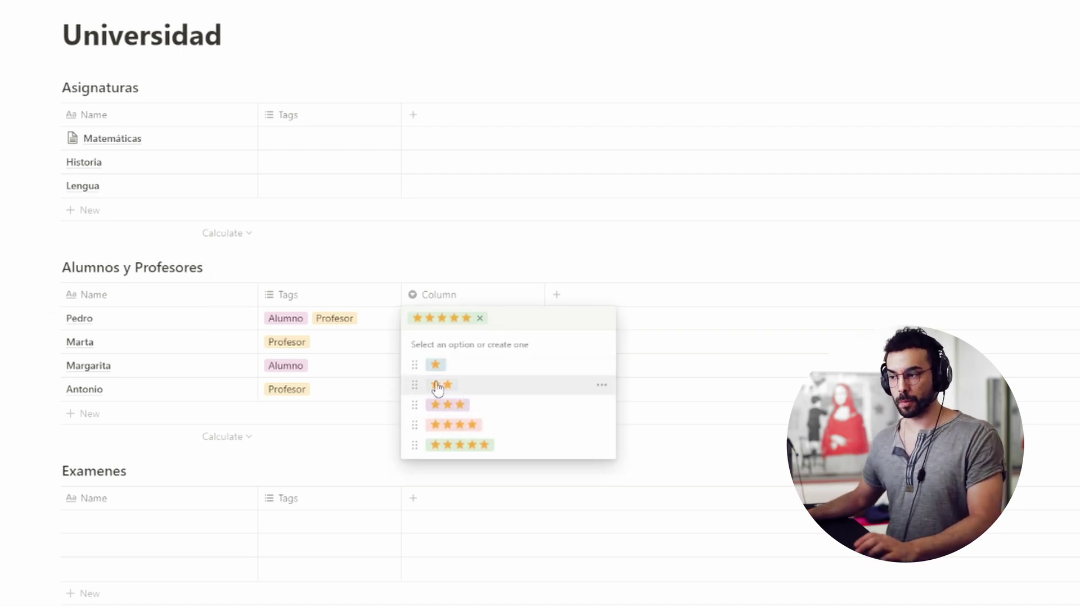
click(453, 447)
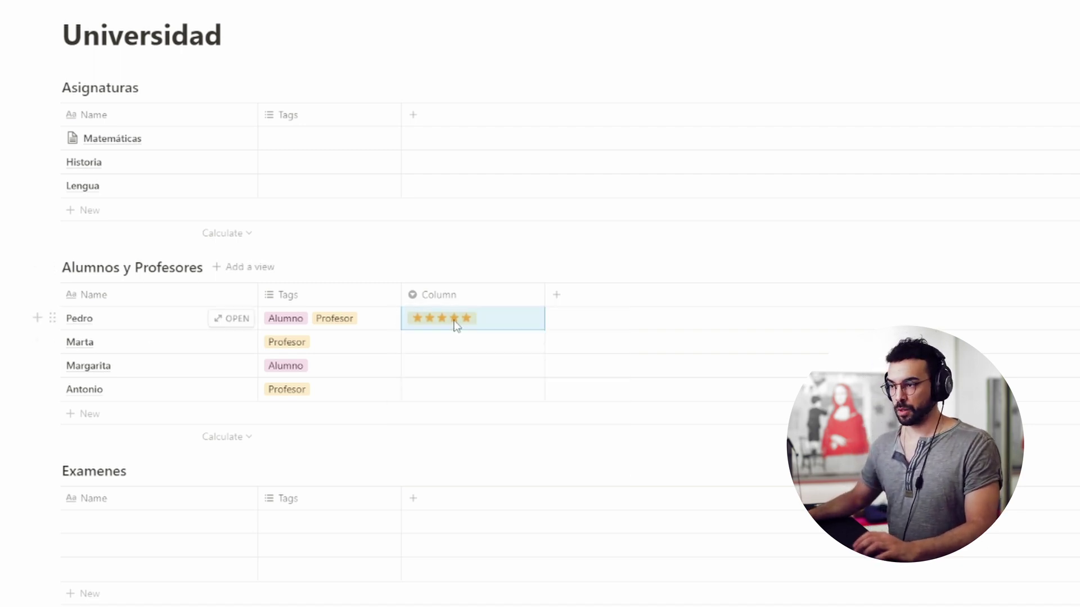
Rate the third person one star, the second person three stars and the fourth person four stars
click(423, 367)
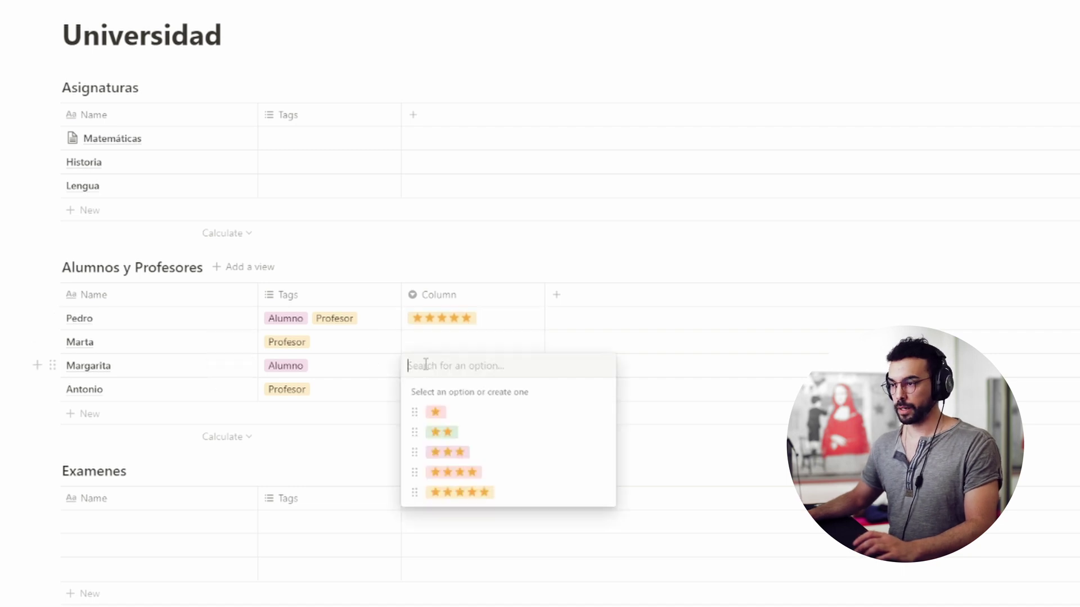
click(455, 419)
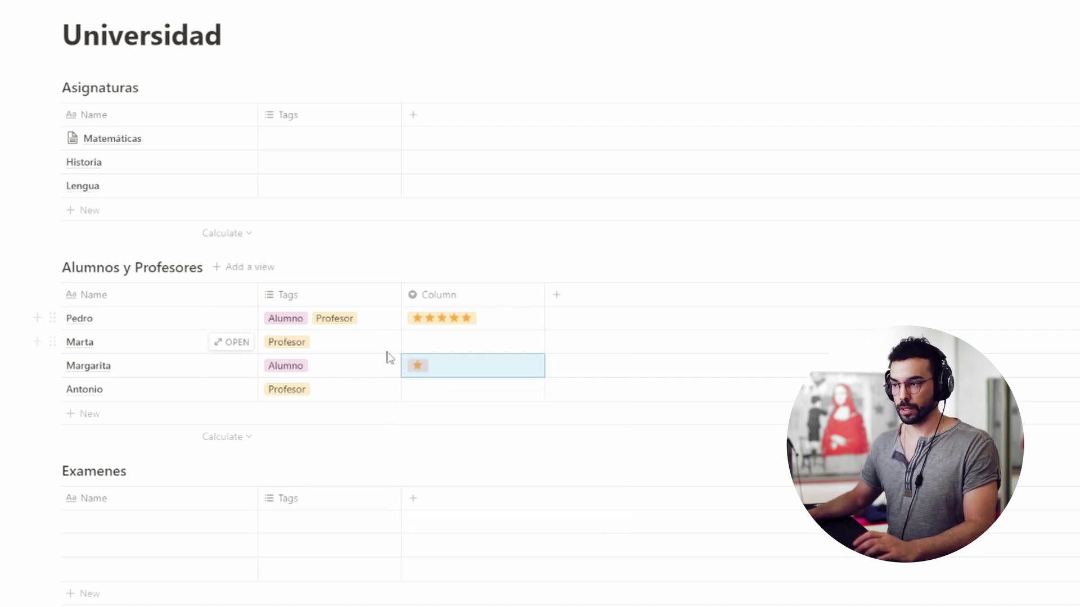
click(441, 344)
click(449, 430)
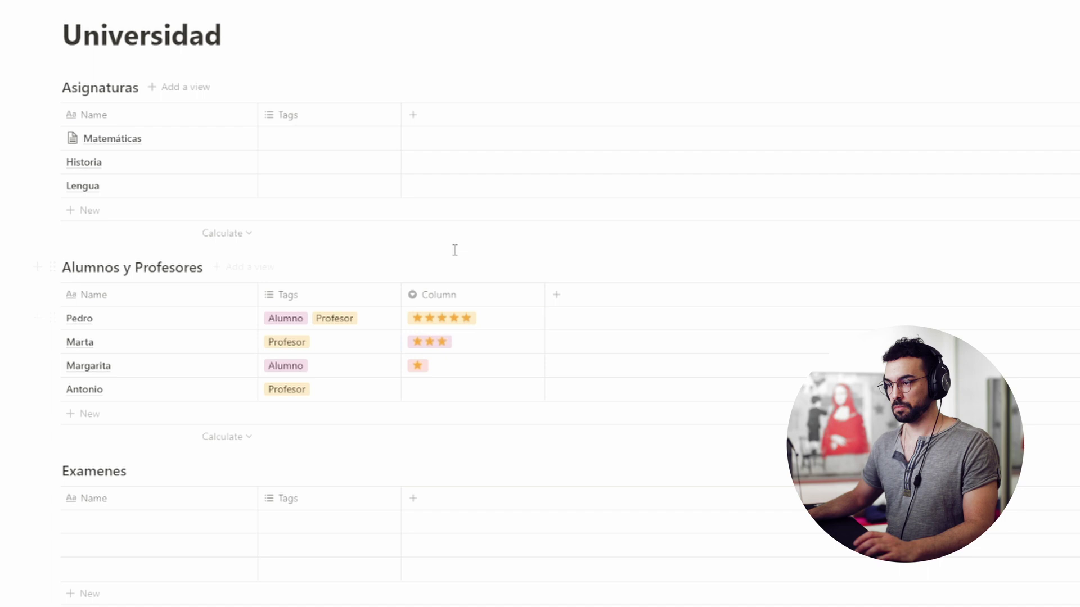
click(450, 394)
click(453, 497)
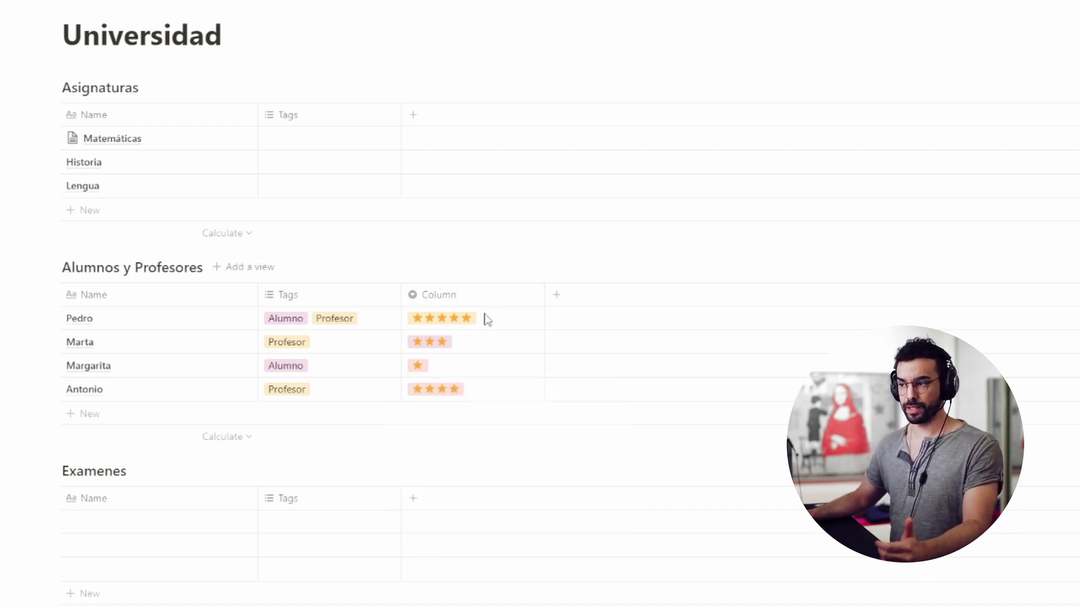
Sort Alumnos y Profesores by the star column in descending order and review the order of its options
click(487, 318)
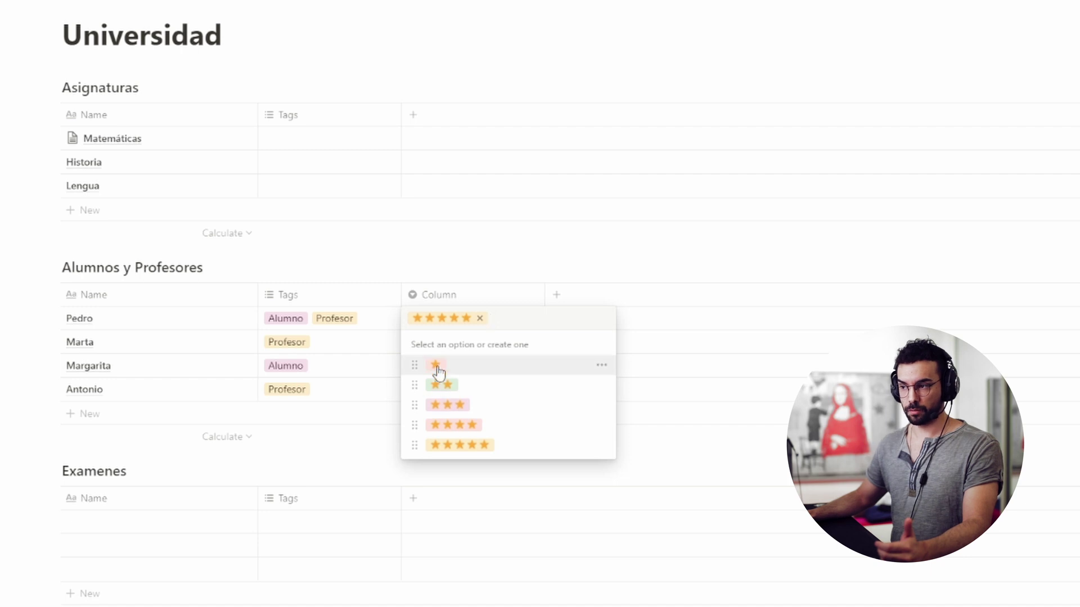
click(471, 263)
click(479, 297)
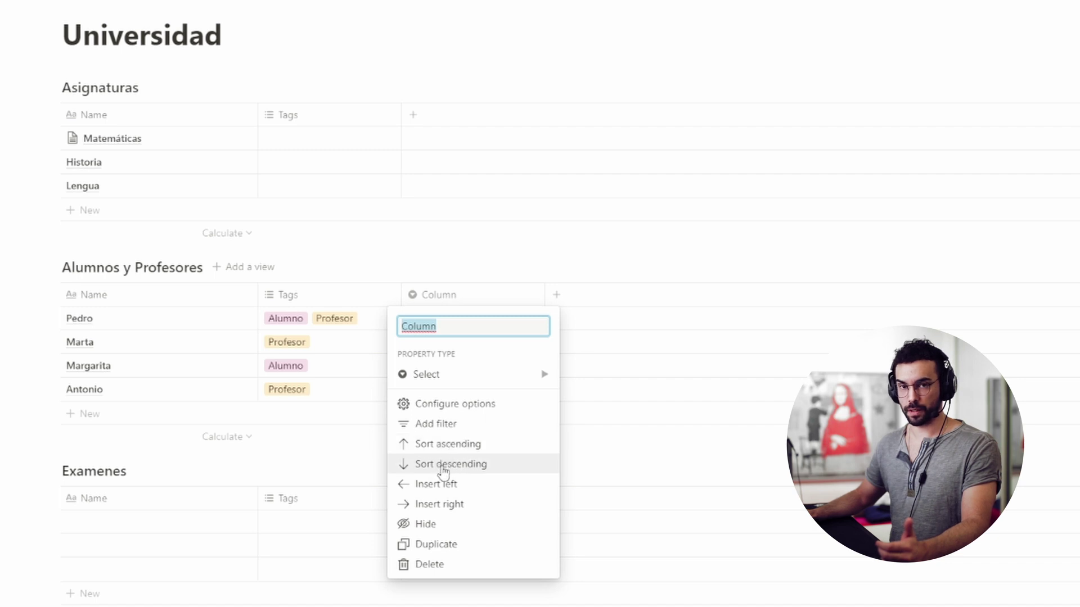
click(448, 464)
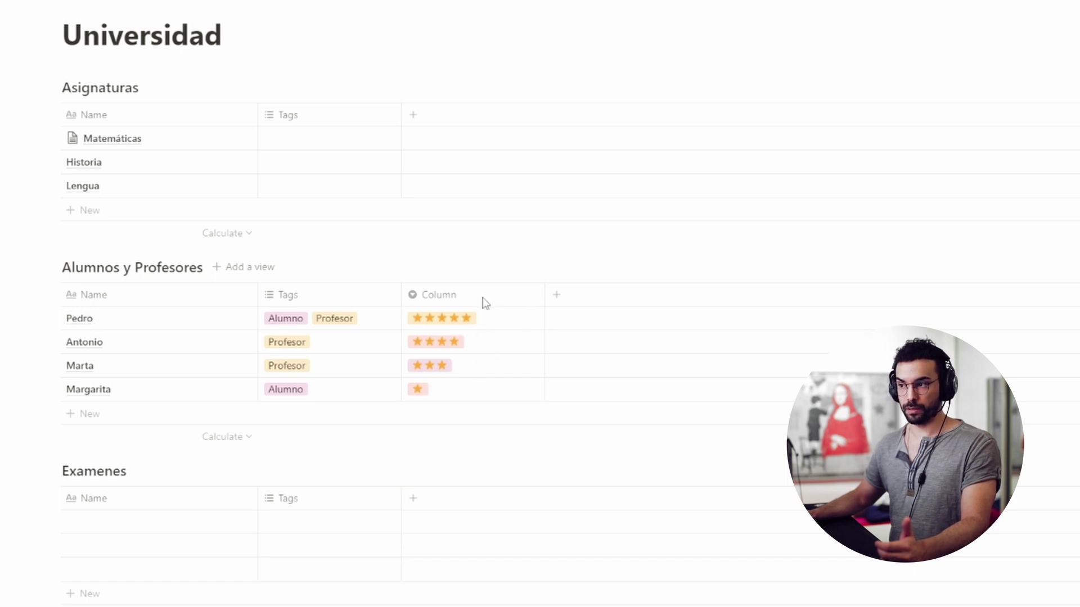
click(493, 322)
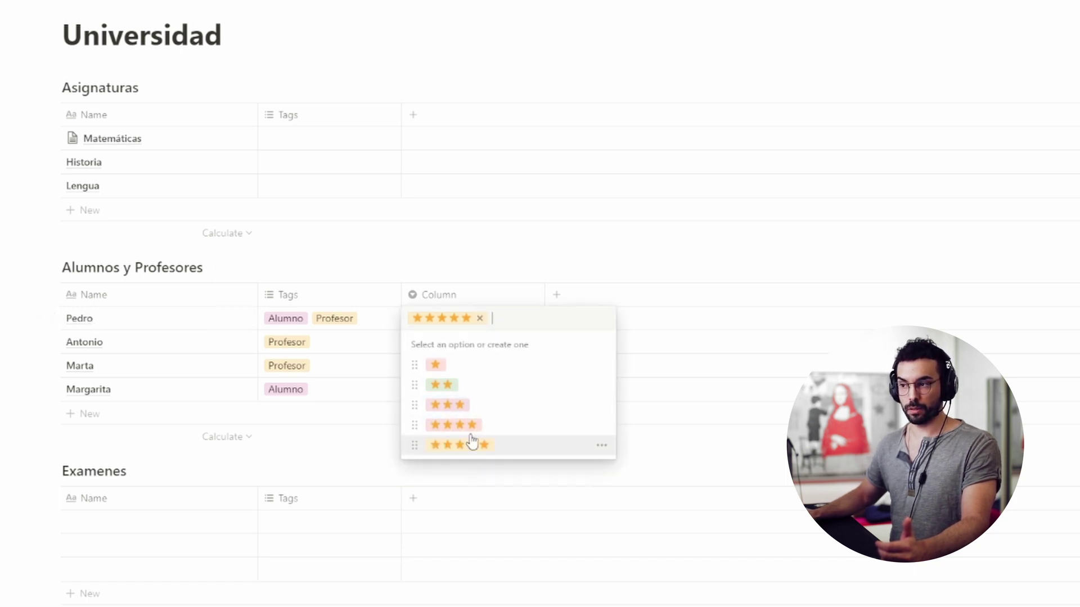
click(480, 257)
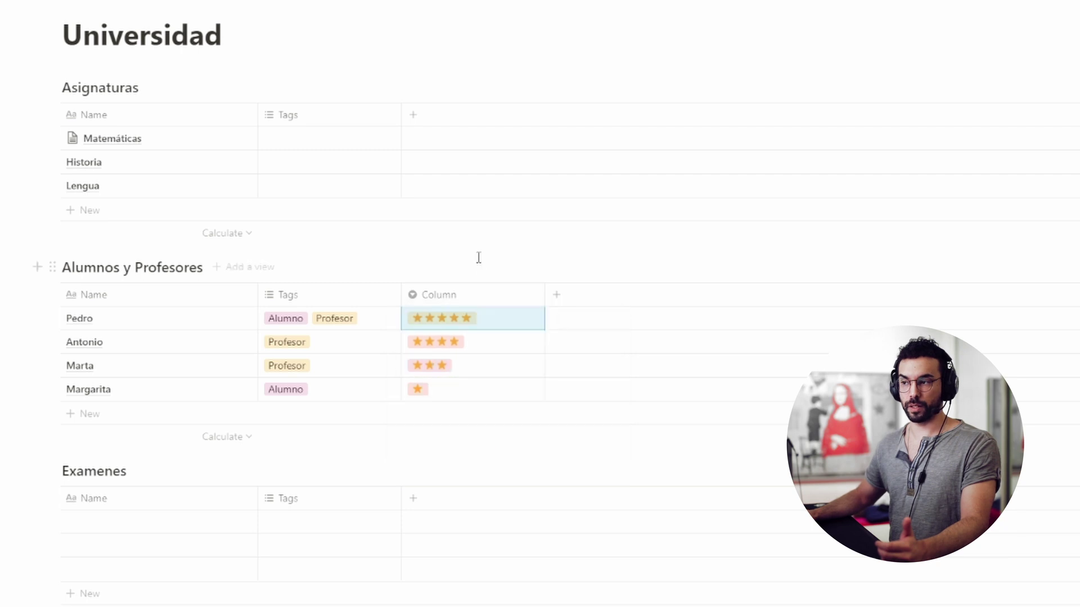
click(492, 296)
click(447, 463)
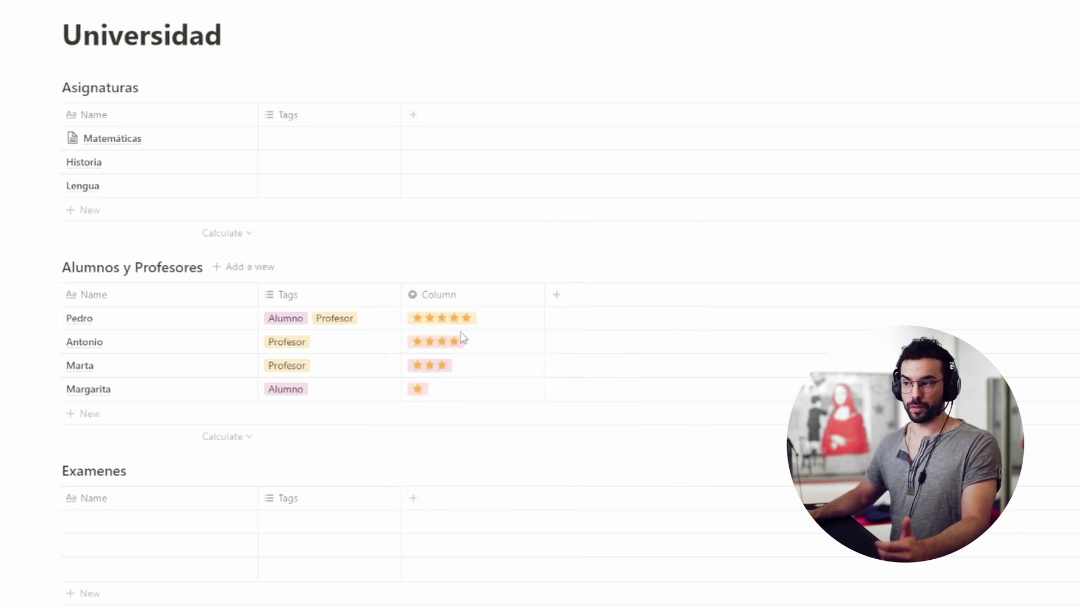
Sort Alumnos y Profesores by the star column in ascending order
click(473, 299)
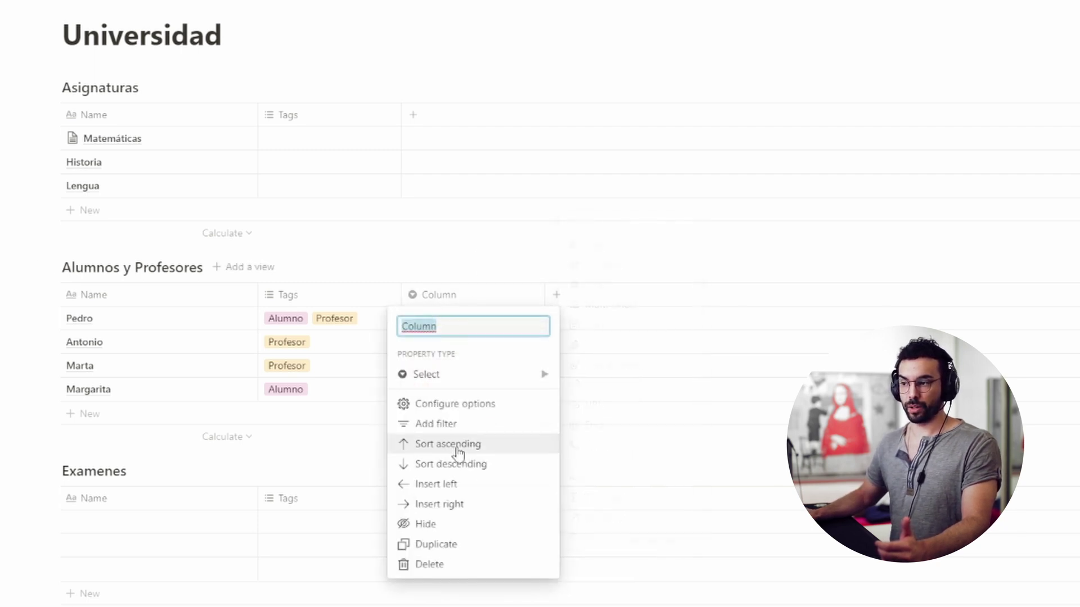
click(458, 443)
Add a Checkbox column named Me lo he tirao to Alumnos y Profesores and tick it in the first row
click(557, 295)
mouse_move(579, 373)
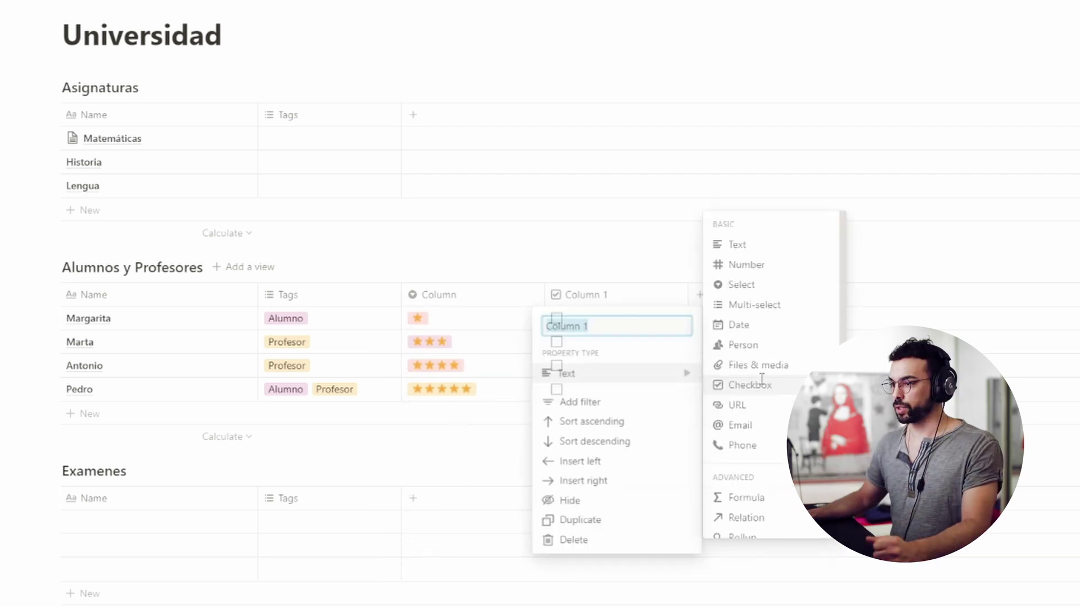
click(750, 383)
click(623, 298)
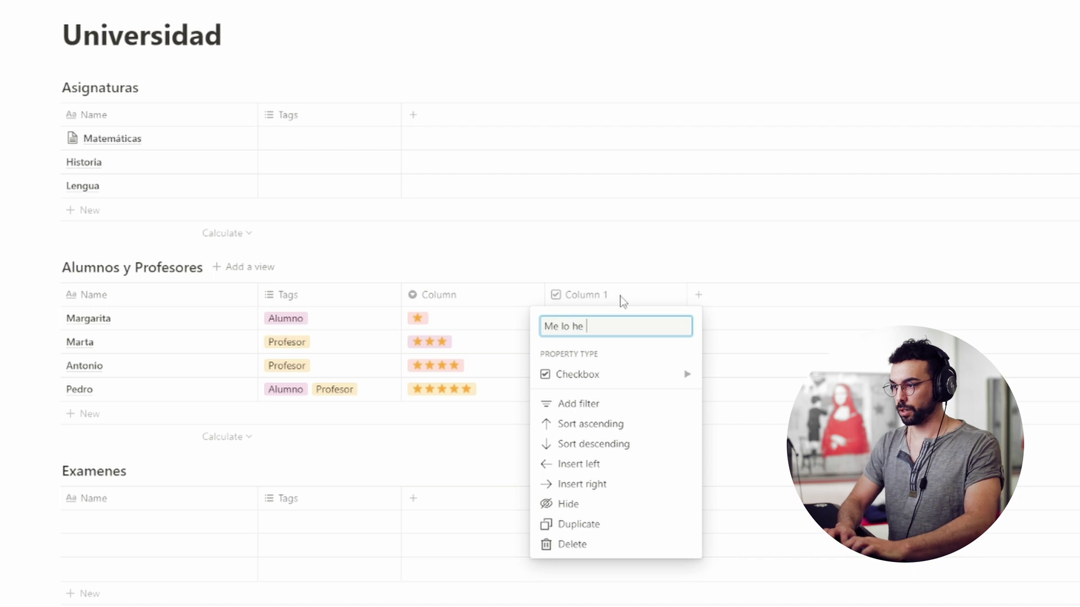
text(Me lo he tirao)
key(Return)
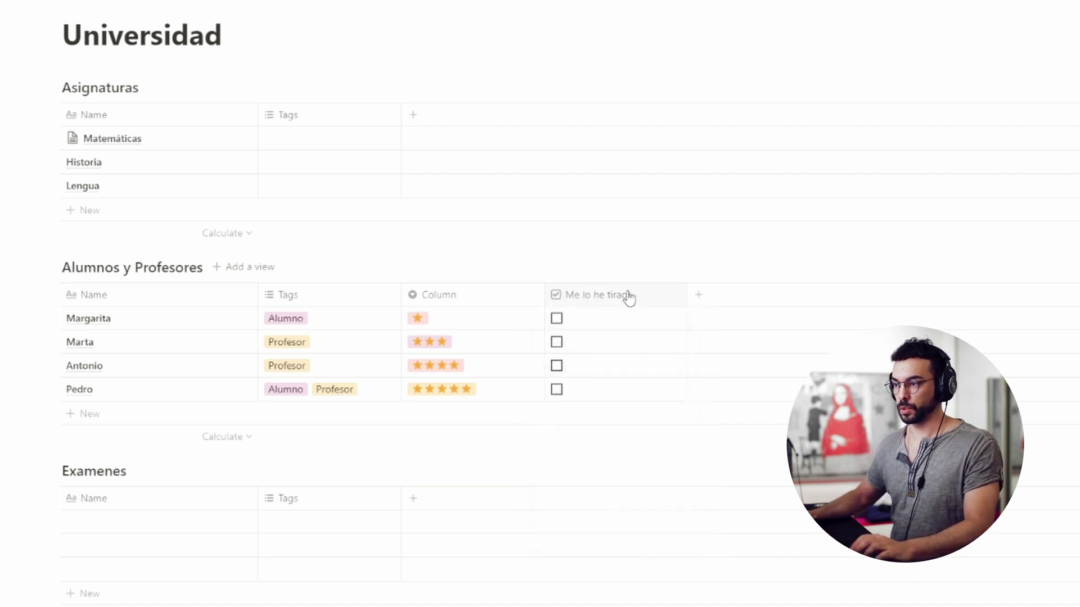
click(556, 319)
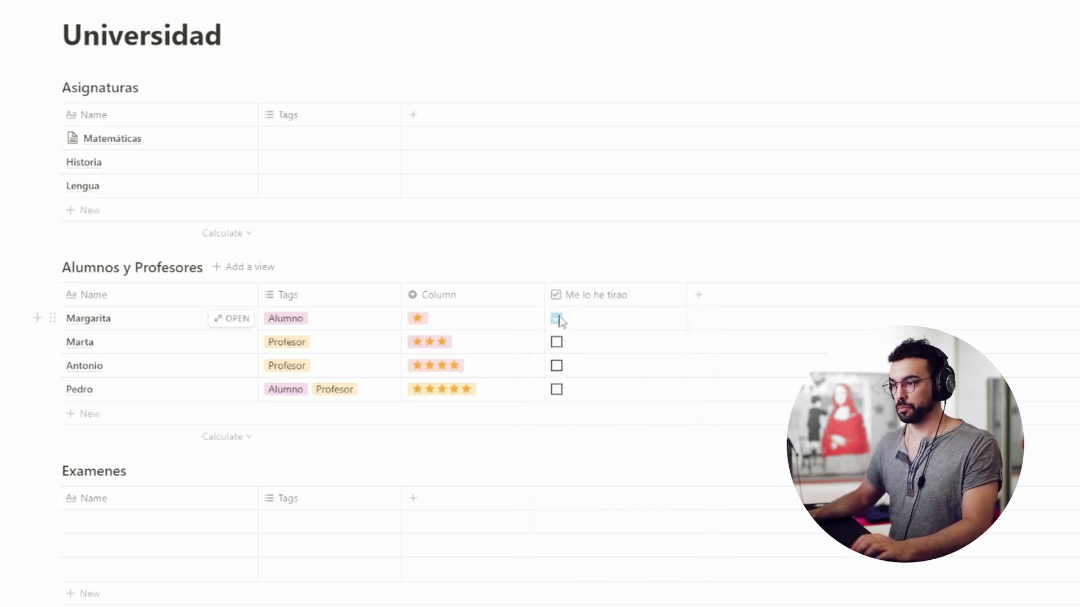
Tick the second person's Me lo he tirao checkbox and add a Multi-select column named Que le va with an eggplant emoji option
click(556, 343)
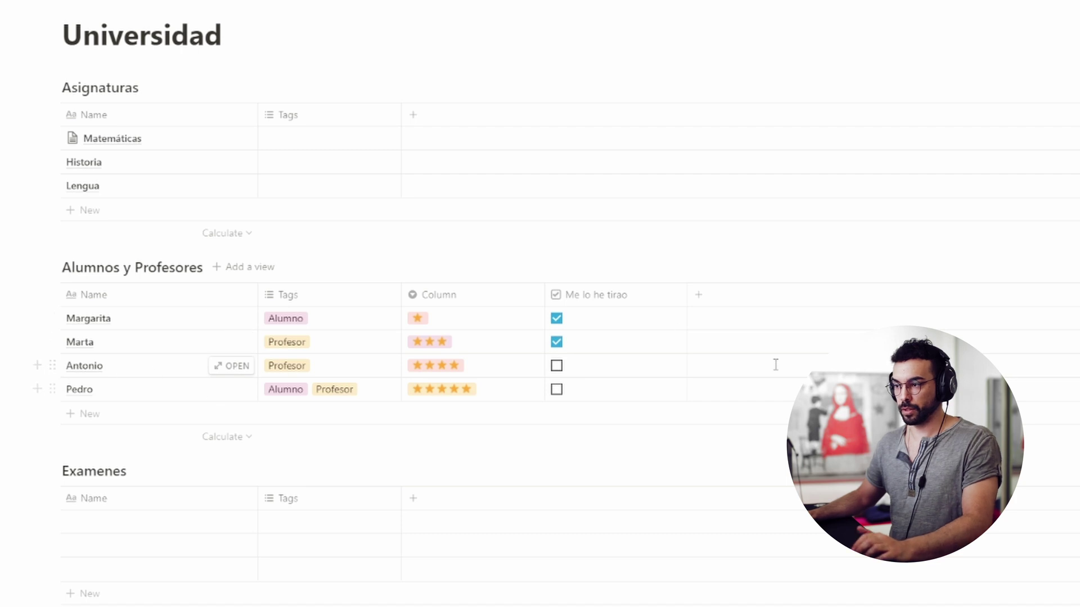
click(697, 296)
mouse_move(751, 380)
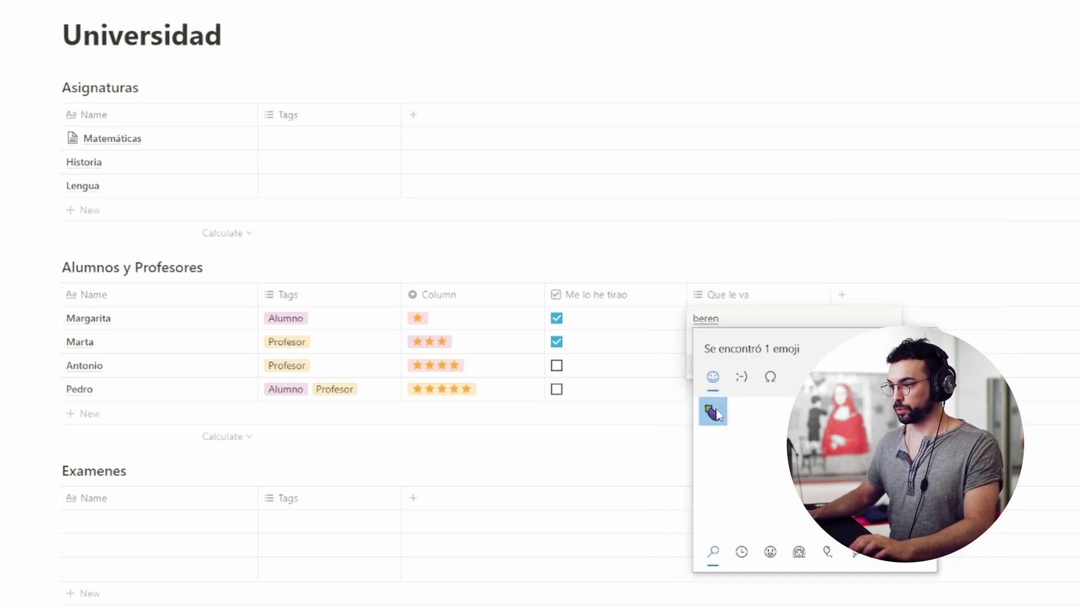
click(713, 412)
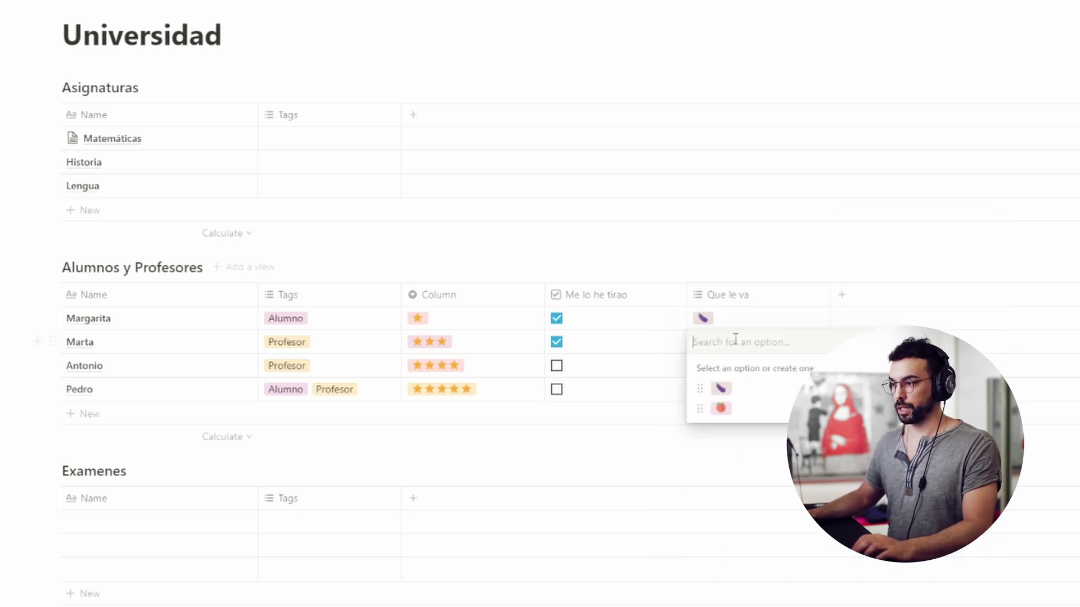
Fill Que le va with eggplant and peach for the second person, peach for the third and eggplant for the fourth
click(725, 389)
click(726, 410)
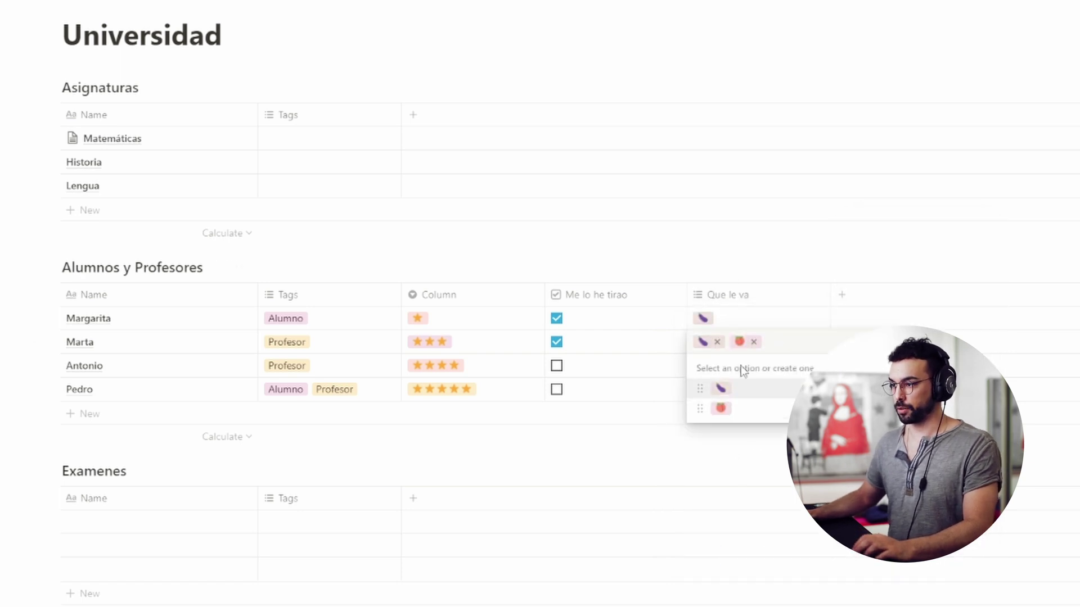
key(Escape)
click(748, 389)
click(726, 436)
key(Escape)
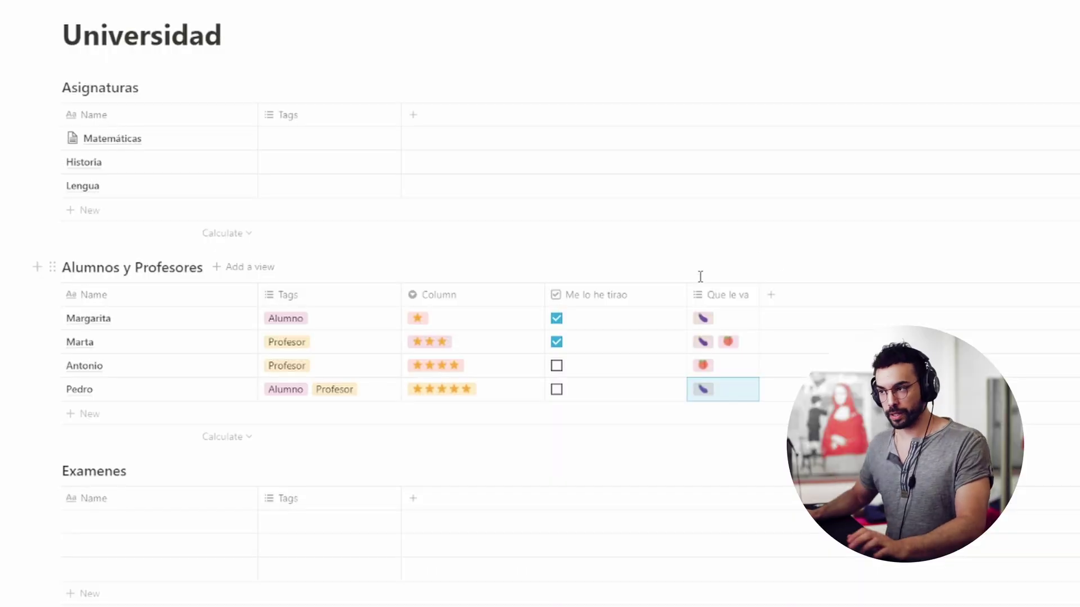
Add a Phone column and an Email column to Alumnos y Profesores
click(773, 295)
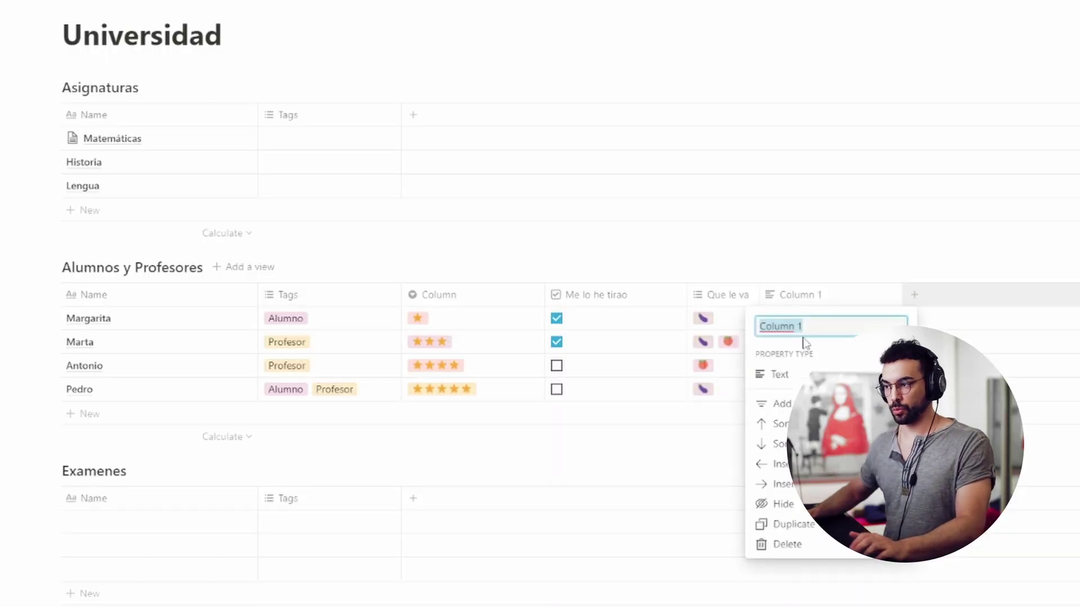
click(779, 374)
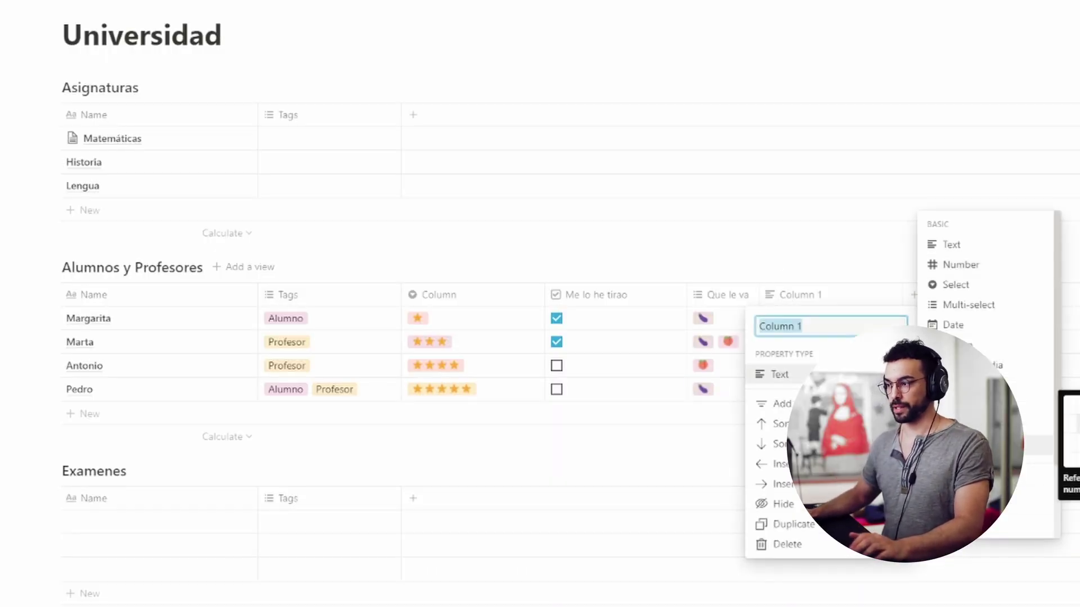
click(1039, 446)
click(914, 295)
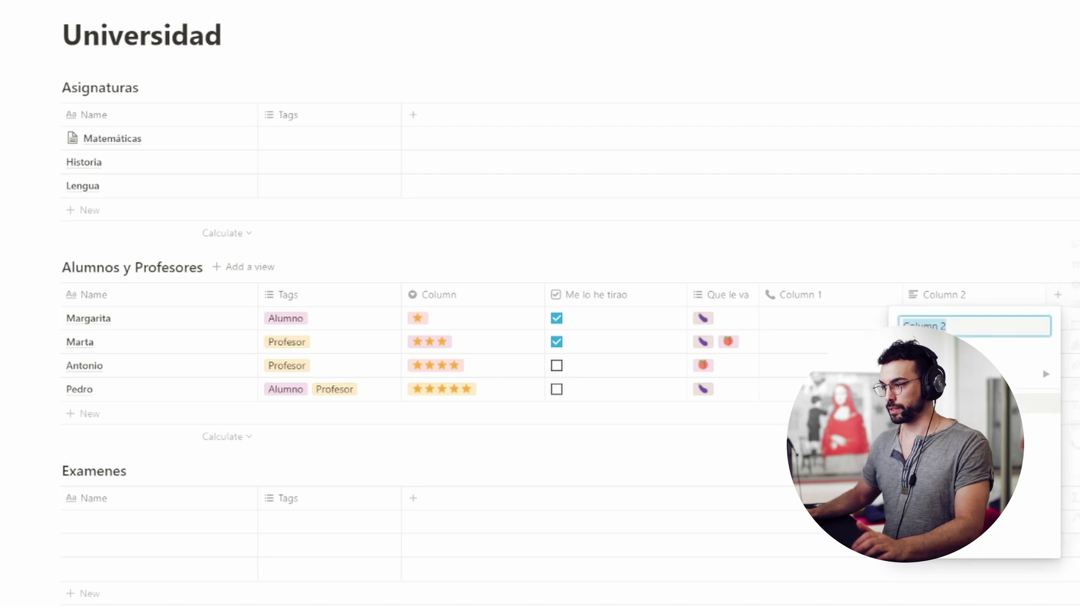
click(967, 374)
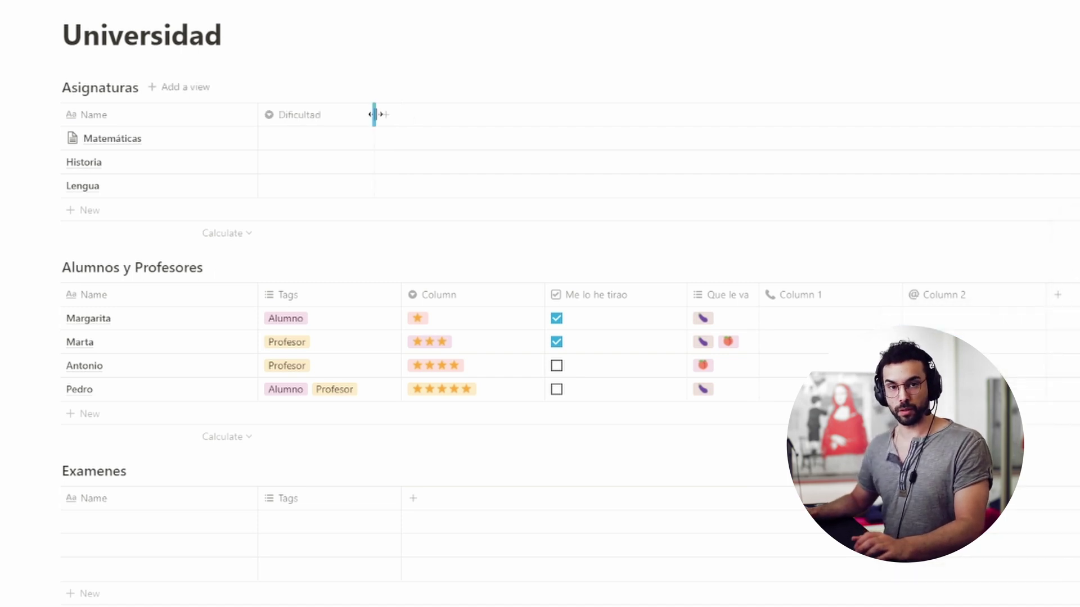
Rename the Tags column of the Examenes database as Temas
text(e)
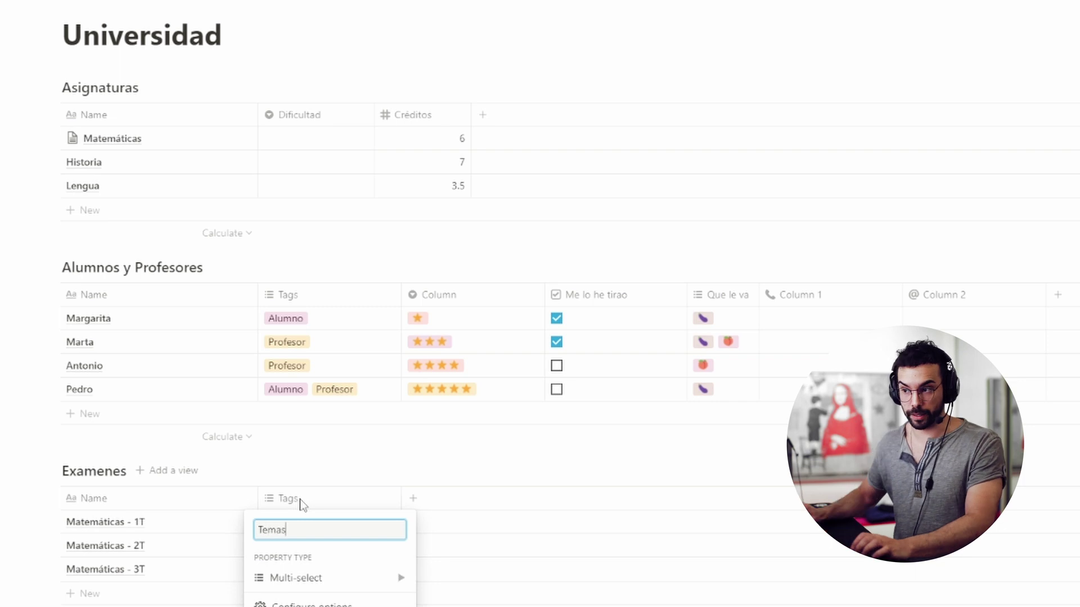
text(mas)
click(318, 473)
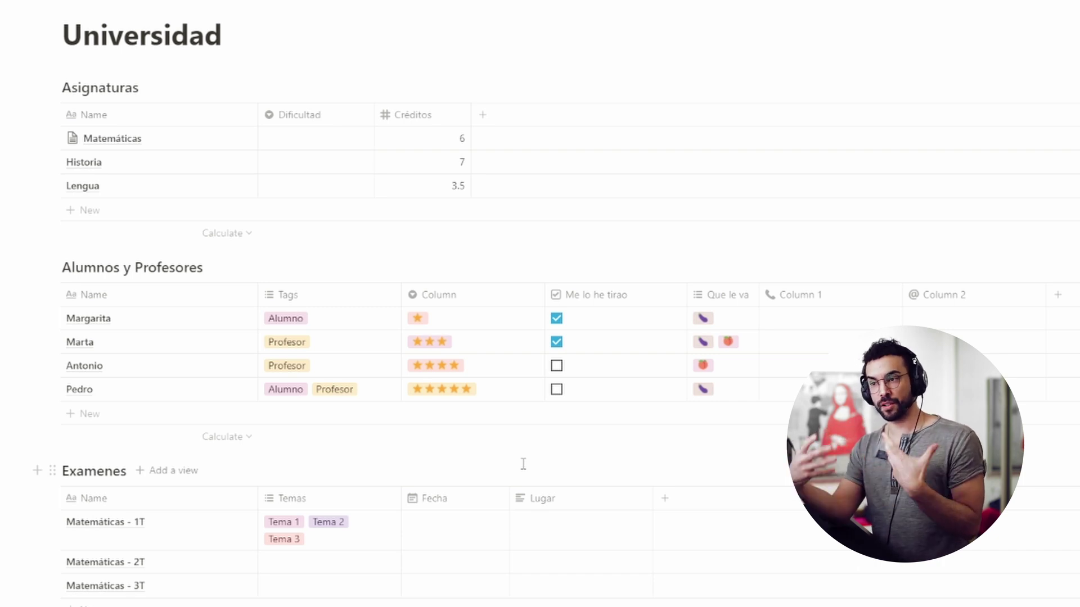
Add a Relation column to Asignaturas that links to the Alumnos y Profesores database
click(484, 116)
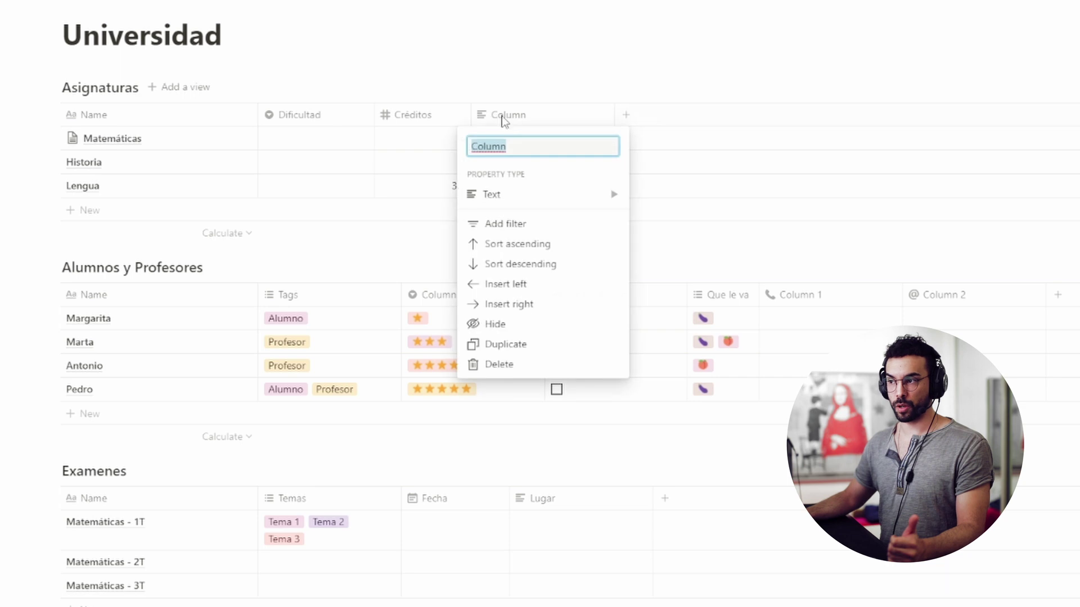
click(518, 193)
scroll(680, 205, down, 2)
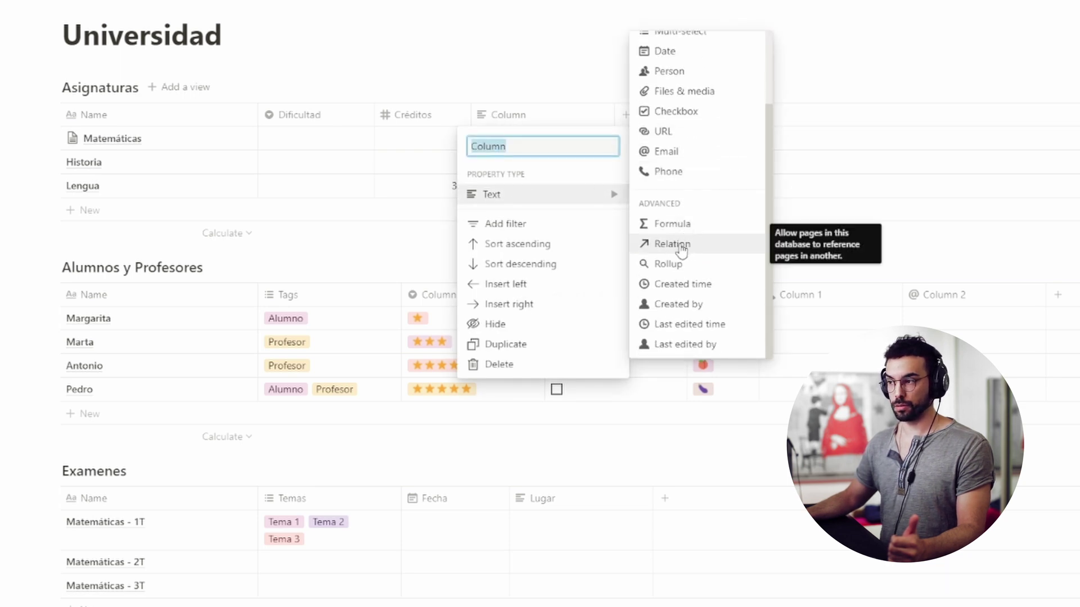
click(682, 247)
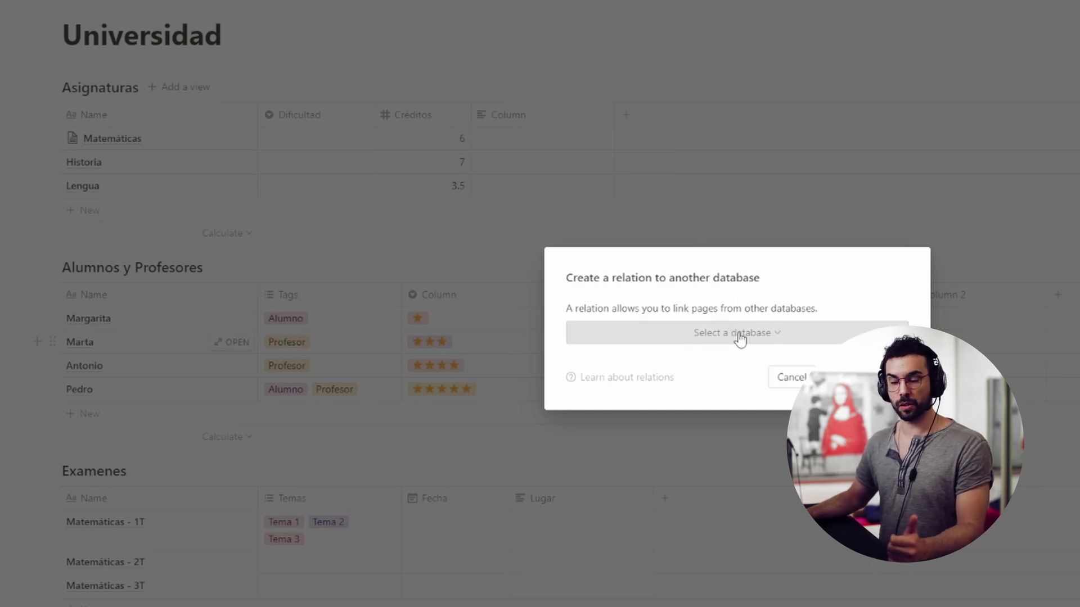
click(740, 336)
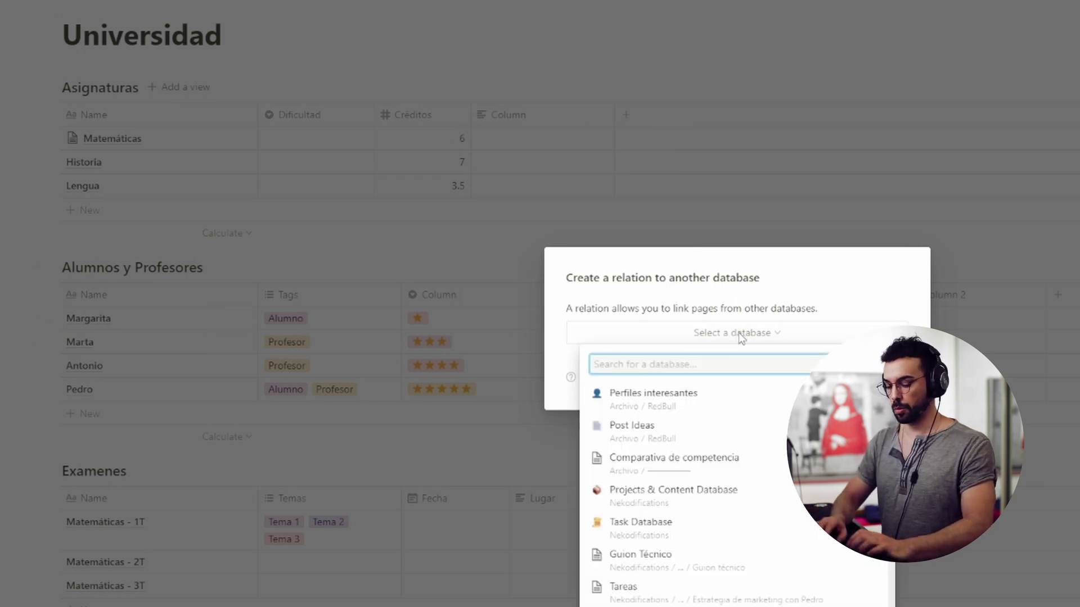
text(alumnos y profeso)
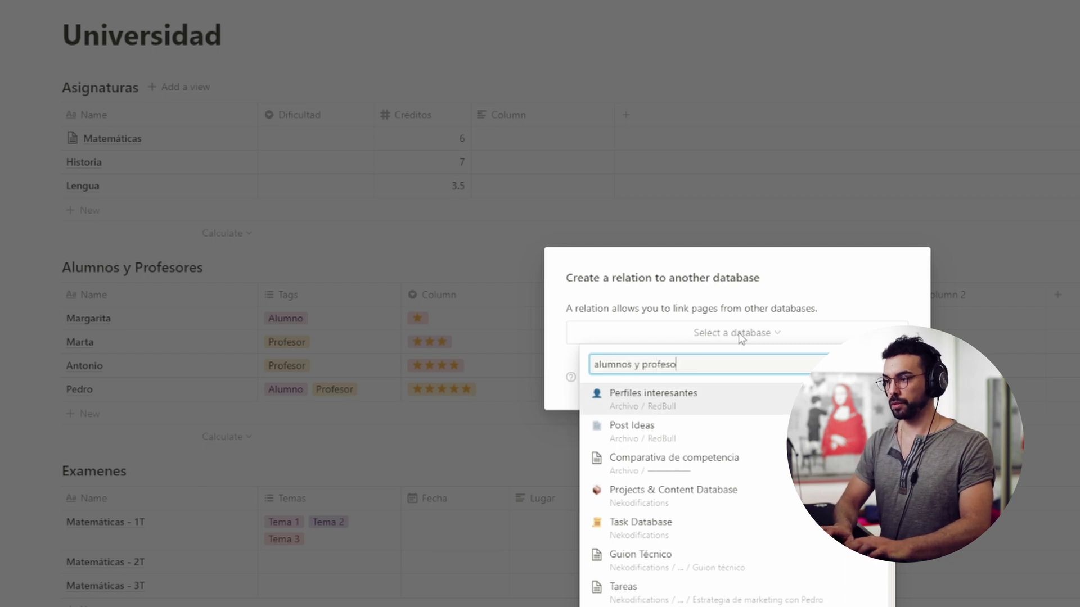
key(Return)
key(Return)
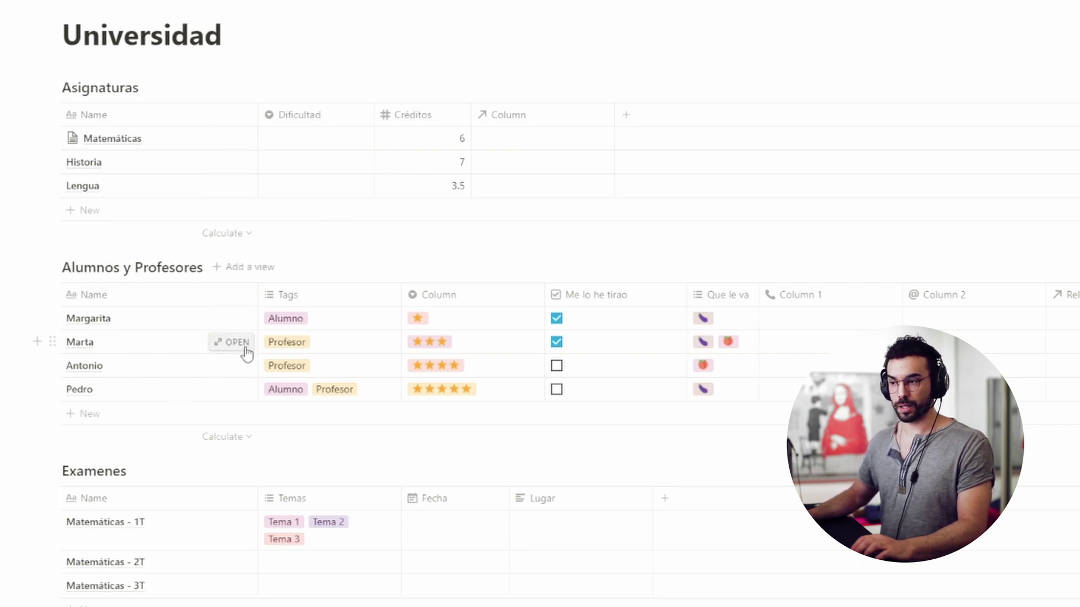
Link the three-star Profesor to Matemáticas in the relation column of Asignaturas
click(525, 140)
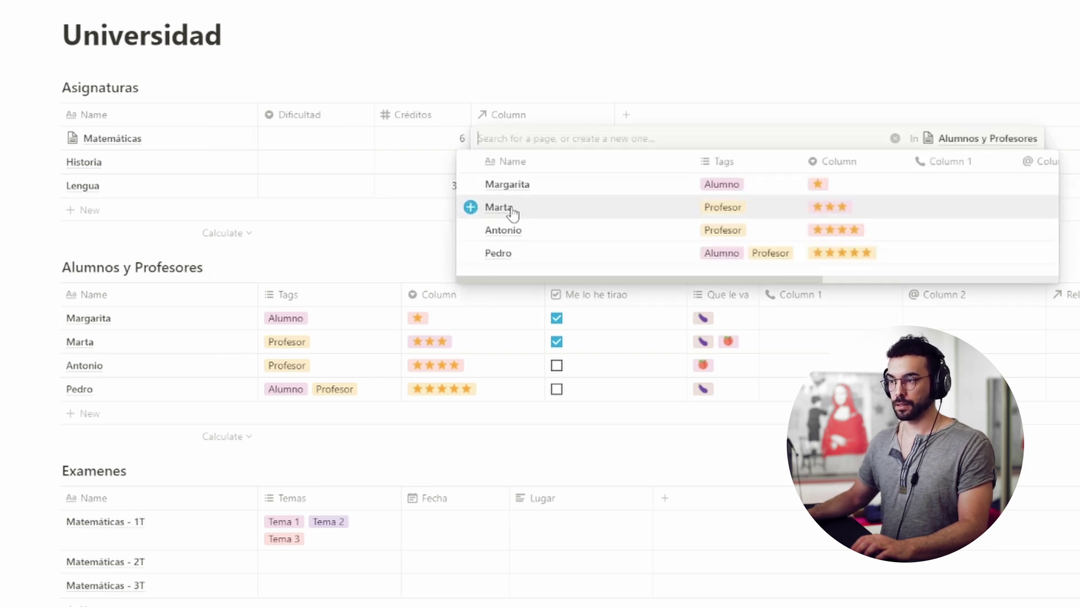
click(525, 209)
key(Escape)
key(Down)
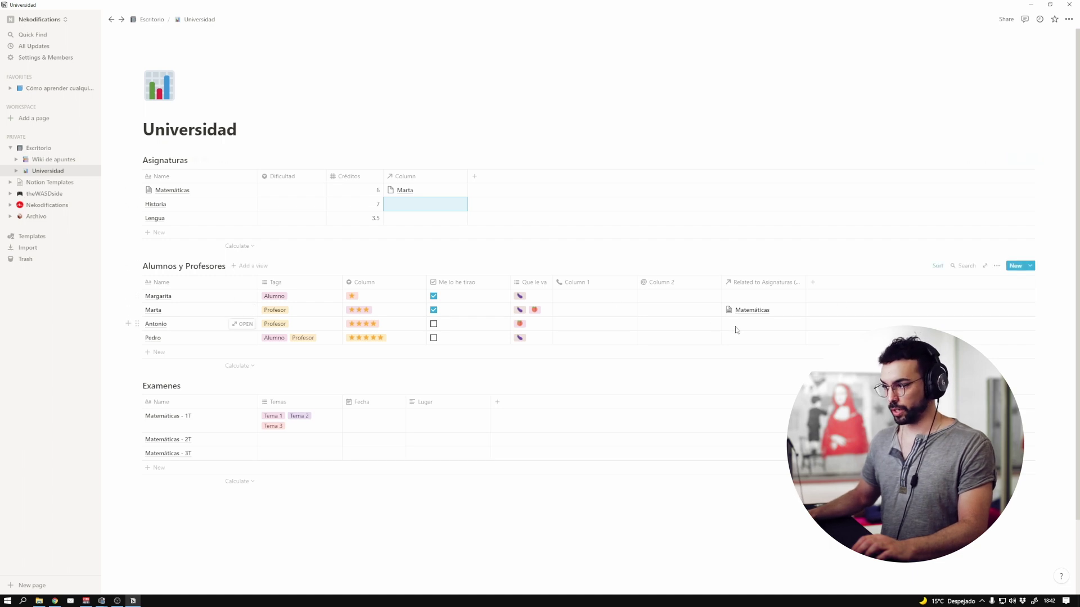
Rename the relation column in Alumnos y Profesores as Asignaturas
click(753, 282)
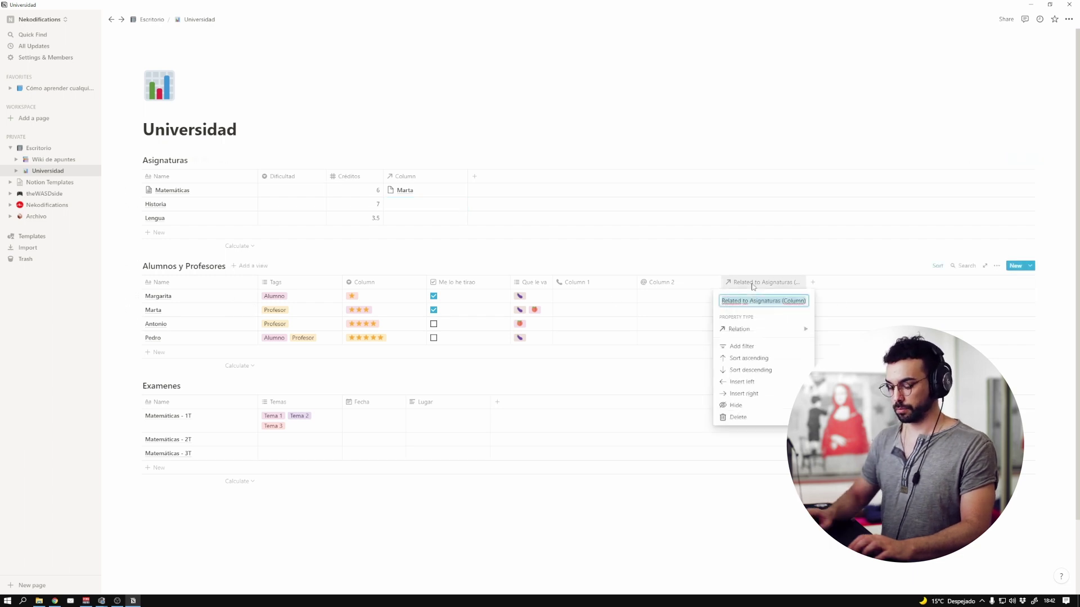
text(Asignaturas)
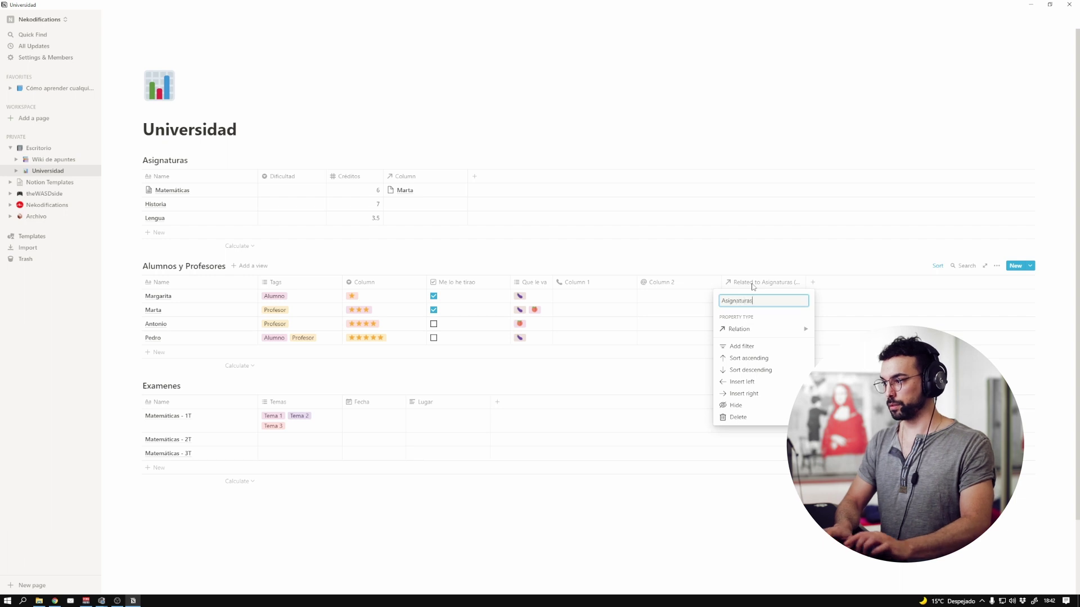
key(Return)
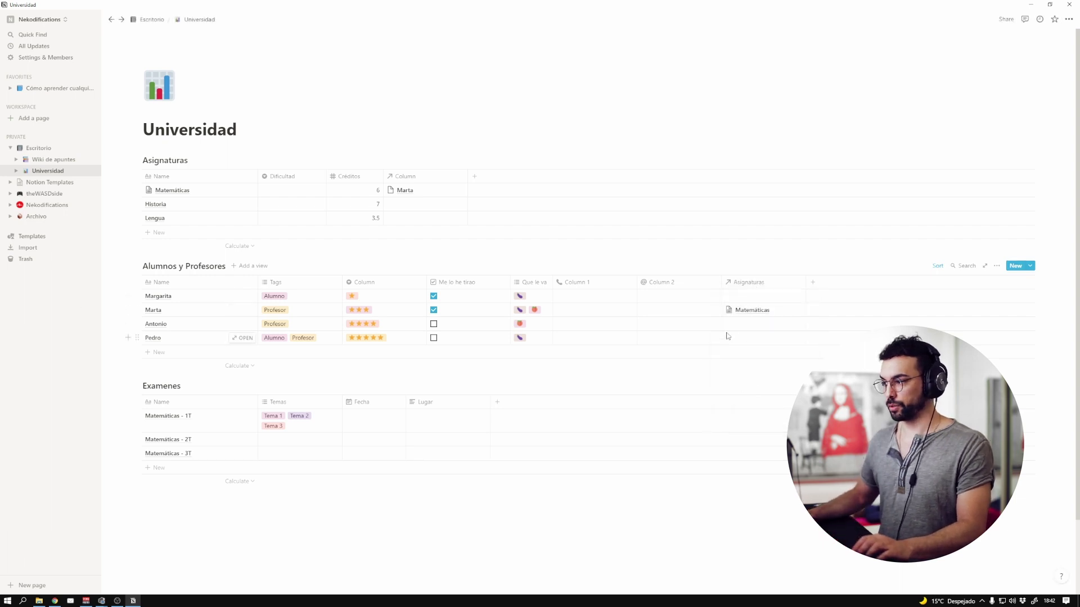
Link Historia and Lengua to the four-star Profesor in the Asignaturas column and widen that column slightly
click(750, 324)
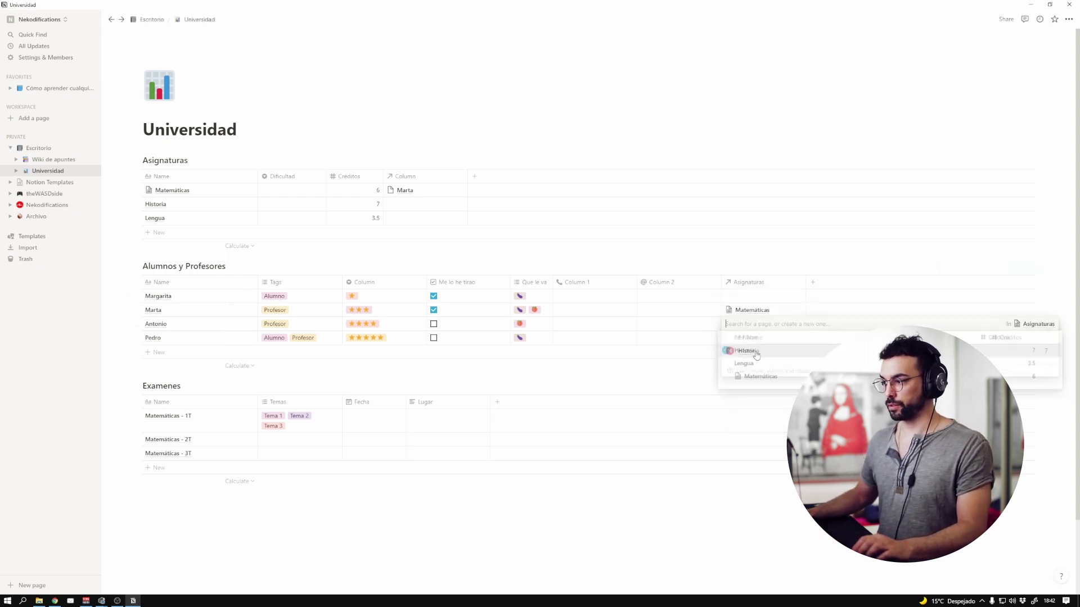
click(741, 351)
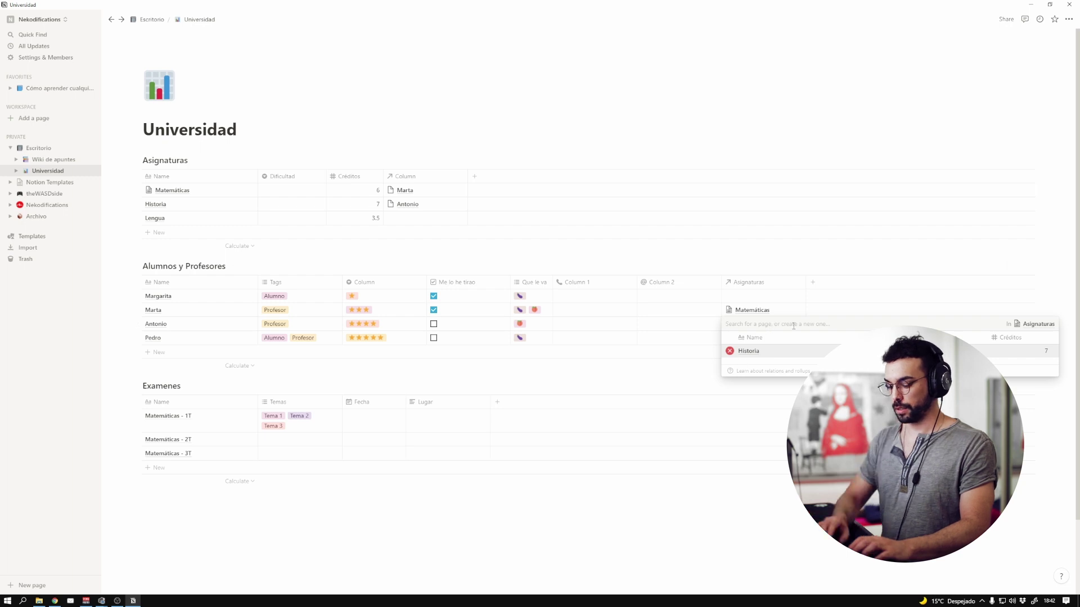
text(Lengu)
click(782, 350)
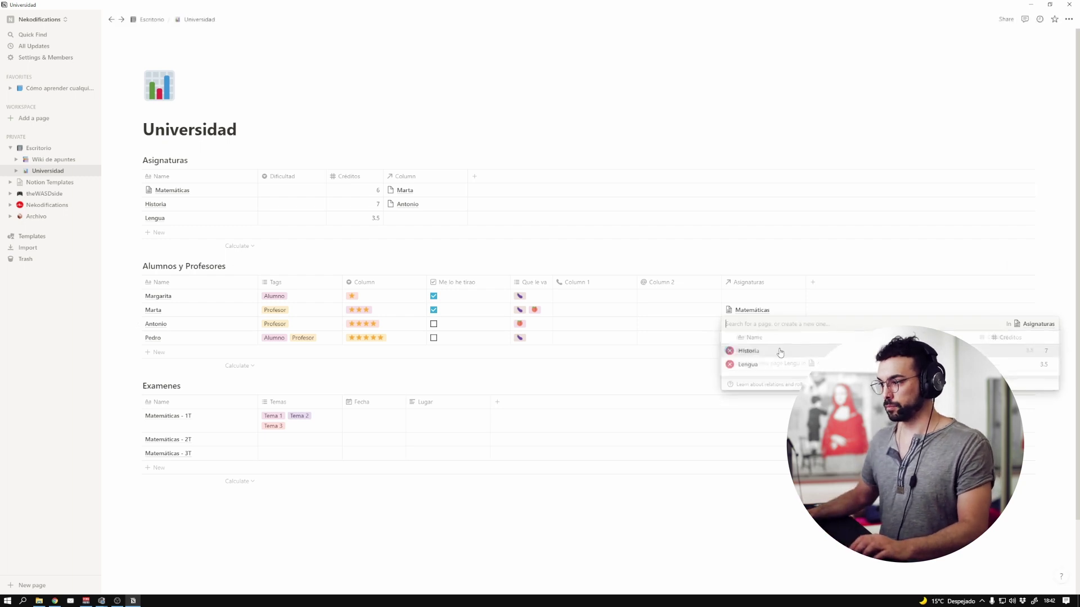
click(777, 268)
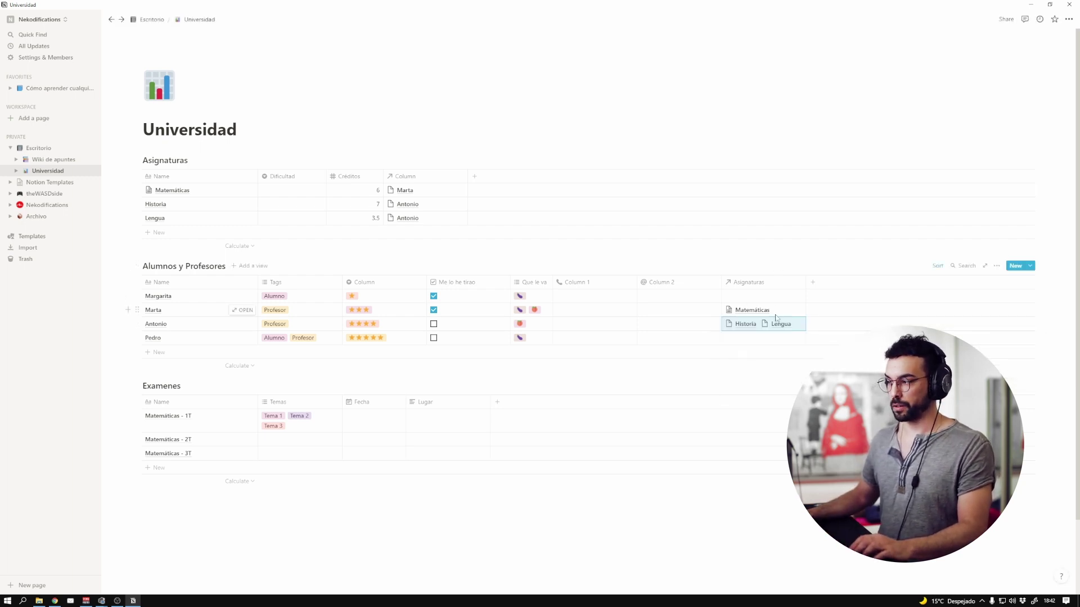
drag(805, 282, 819, 282)
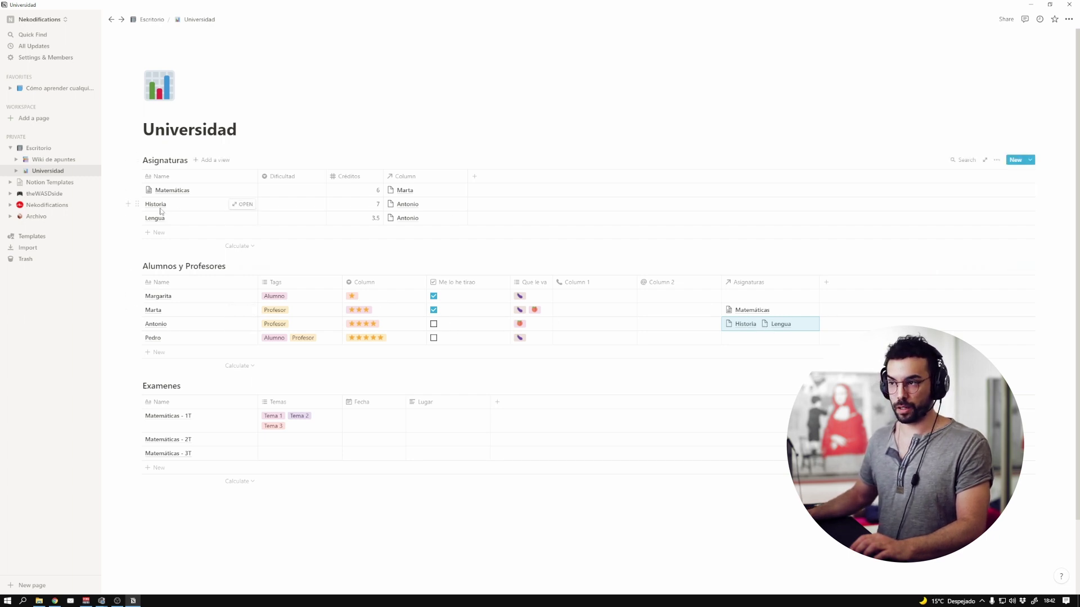
Open the page of the Profesor linked to Historia, examine its properties and close it
click(409, 205)
click(420, 232)
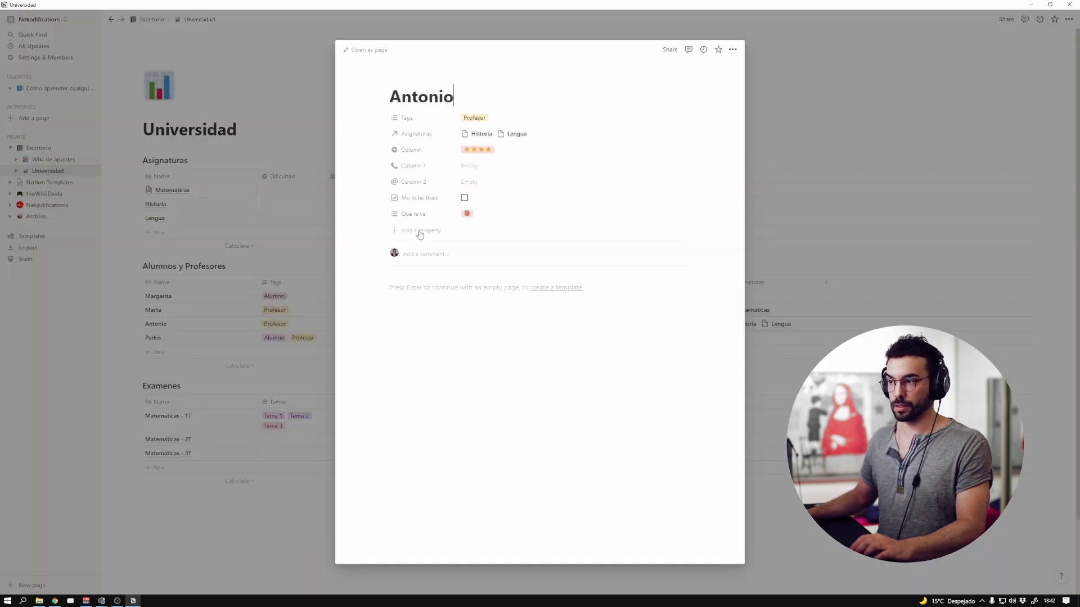
click(789, 62)
click(686, 106)
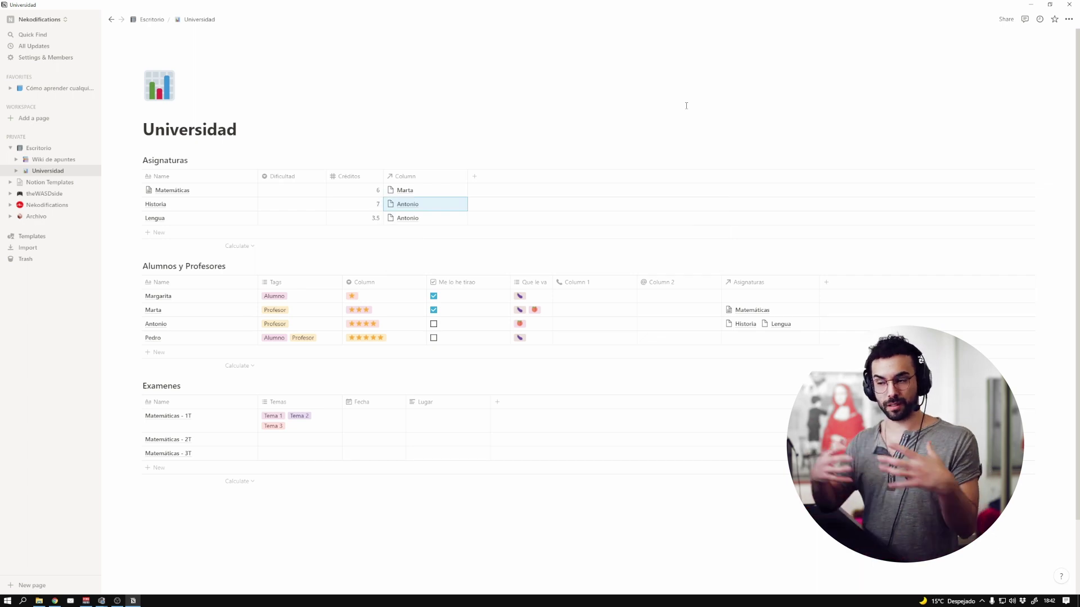
Add a second Relation column to Asignaturas that links to the Examenes database
click(475, 176)
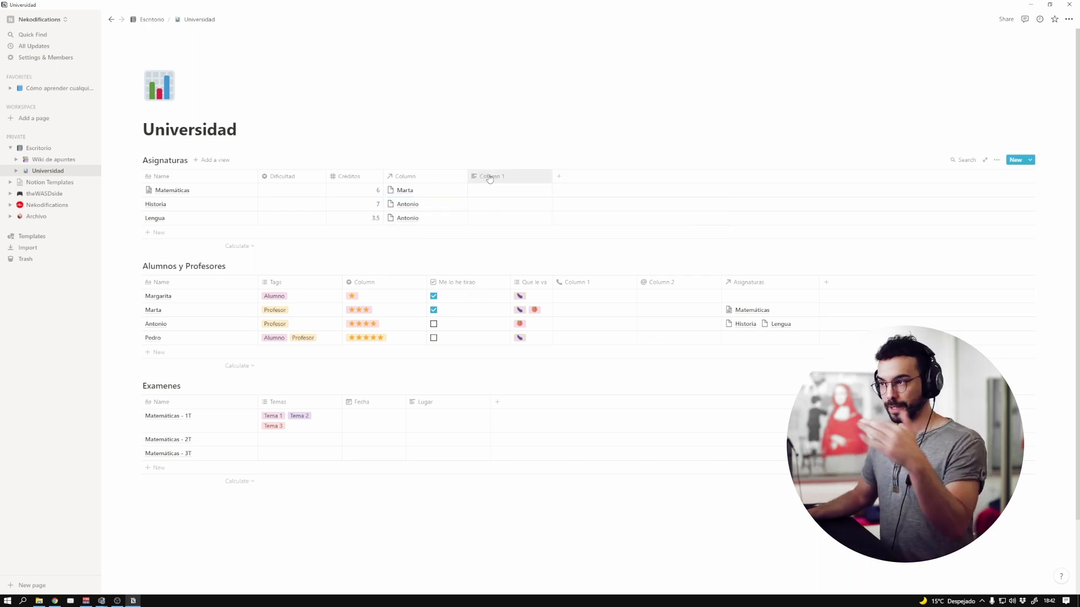
click(489, 177)
click(495, 224)
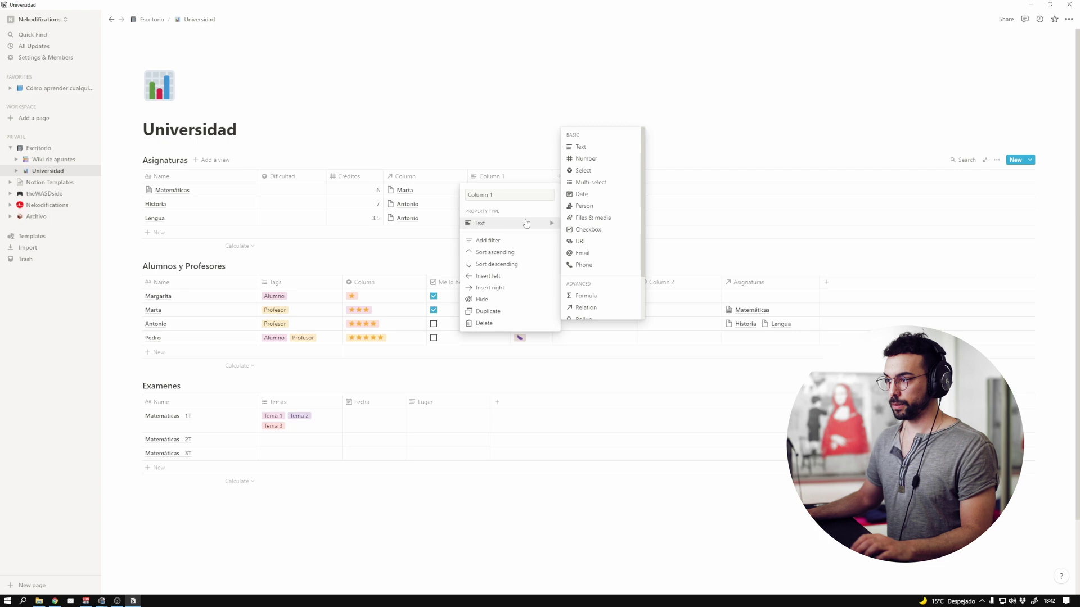
scroll(612, 248, down, 2)
click(613, 248)
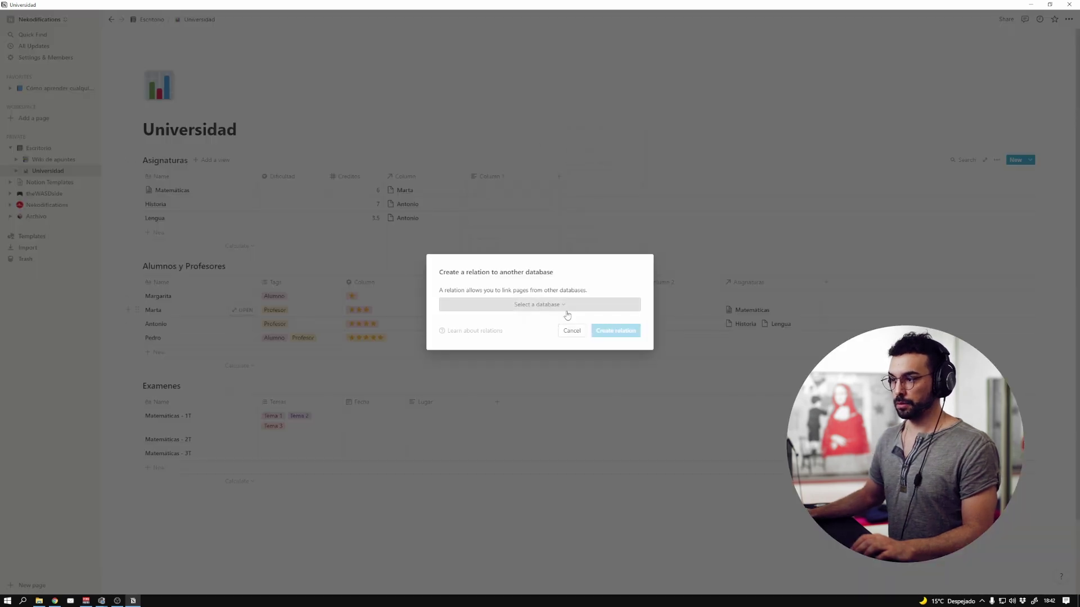
click(566, 311)
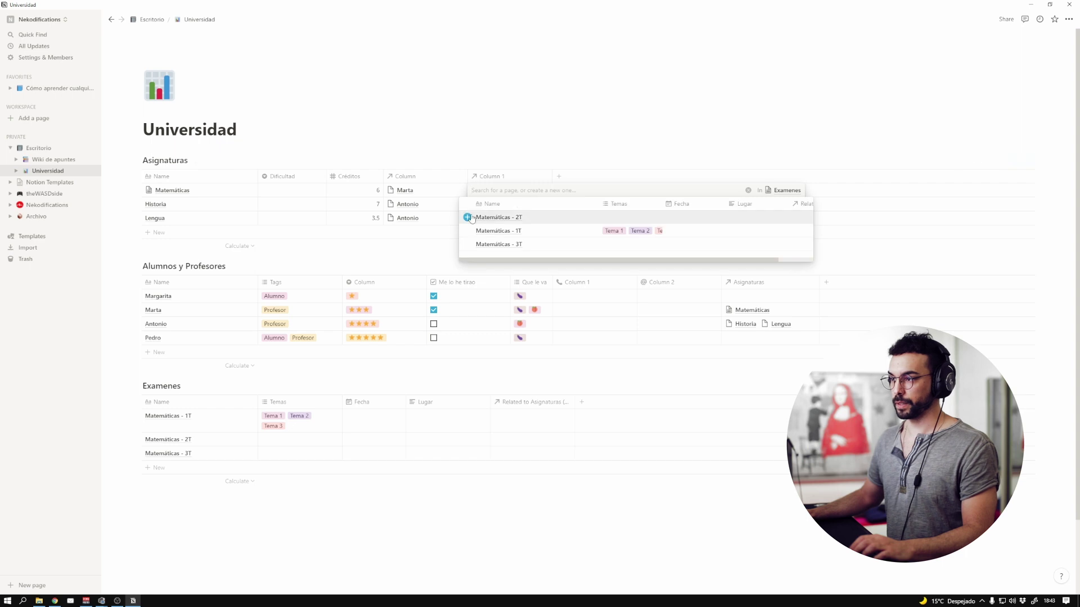
Link the exams Matemáticas - 2T, Matemáticas - 1T and Matemáticas - 3T to the Matemáticas row of Asignaturas
click(469, 218)
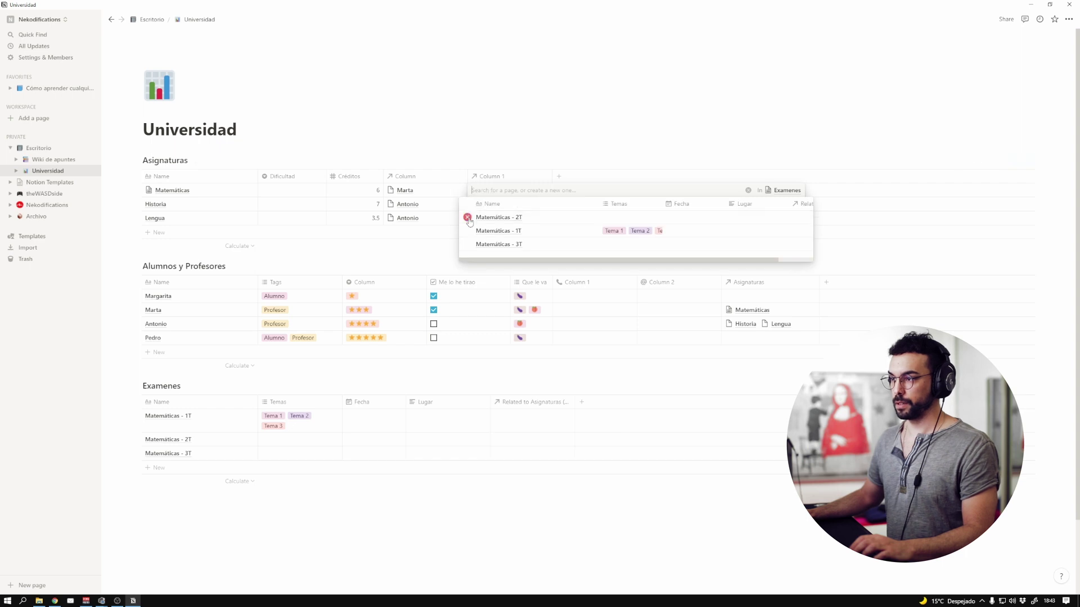
click(468, 230)
click(468, 244)
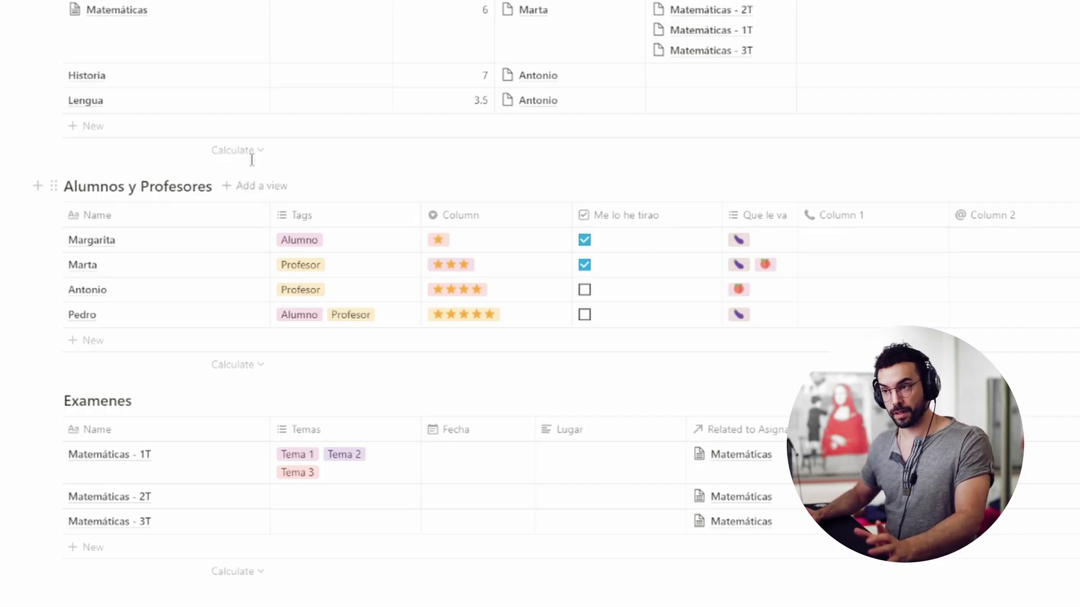
Add a Board view to the Alumnos y Profesores database
click(251, 191)
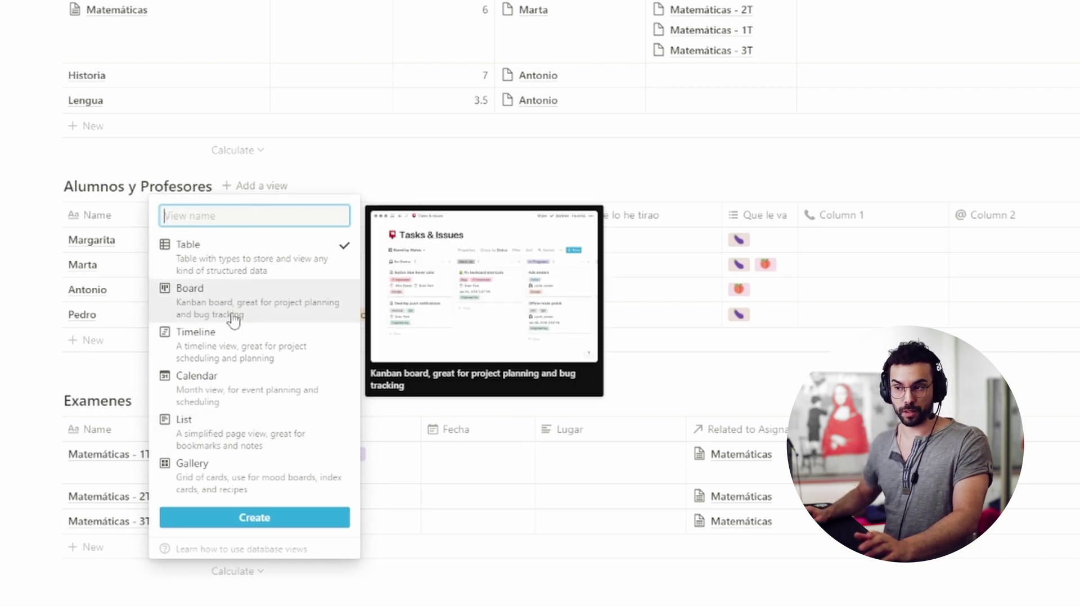
mouse_move(244, 264)
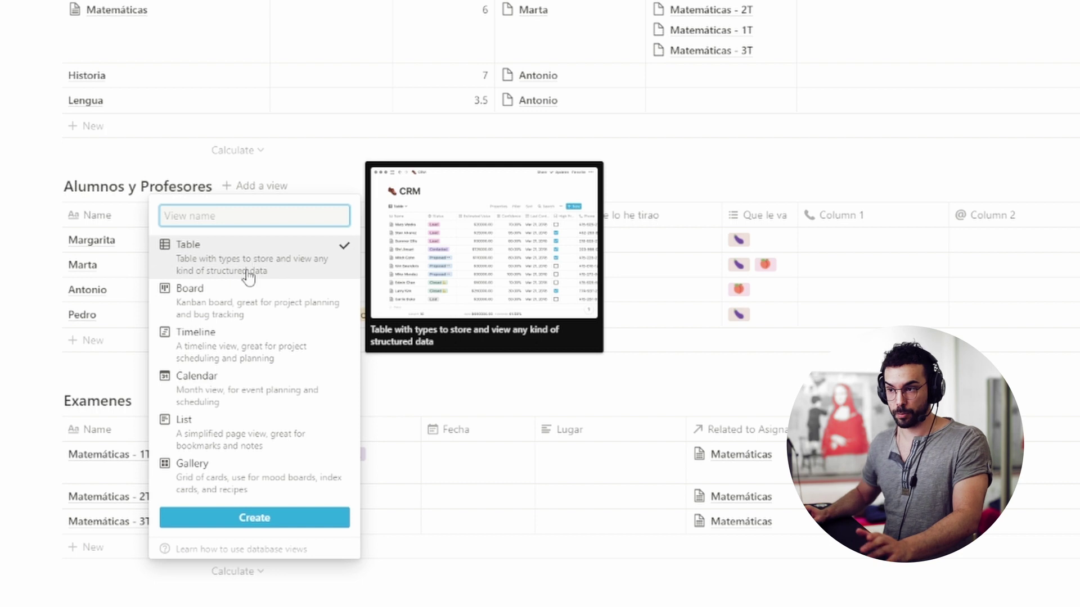
click(252, 304)
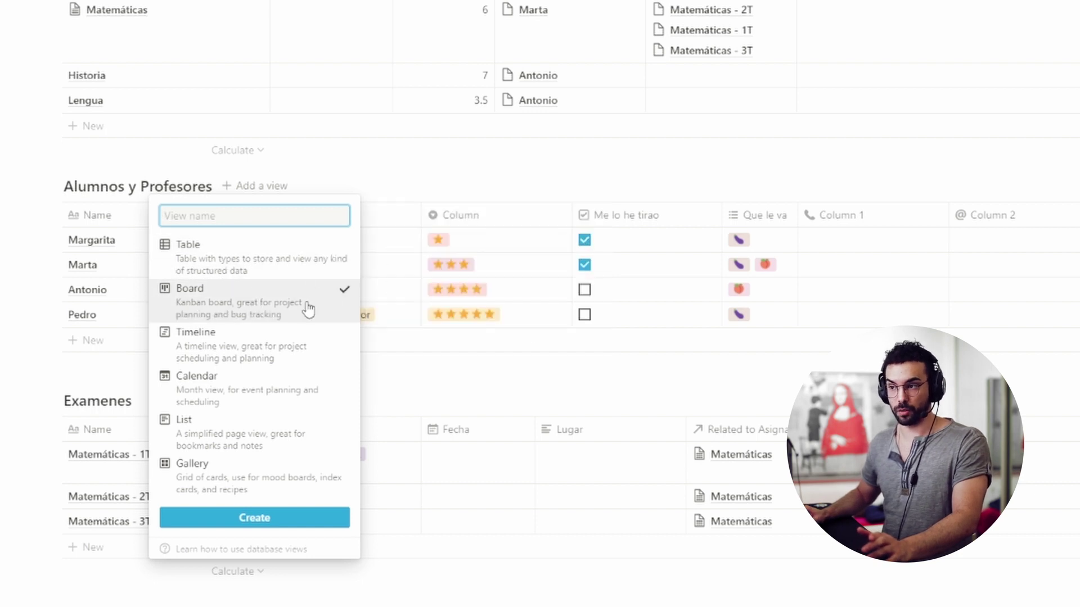
click(262, 516)
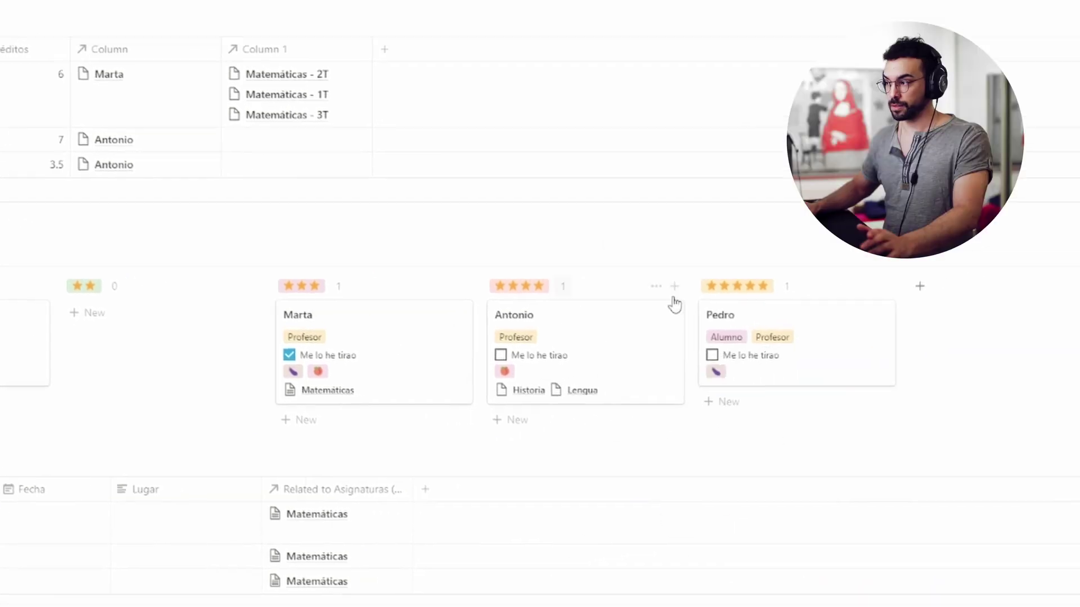
Group the Alumnos y Profesores board by the Asignaturas relation
click(933, 289)
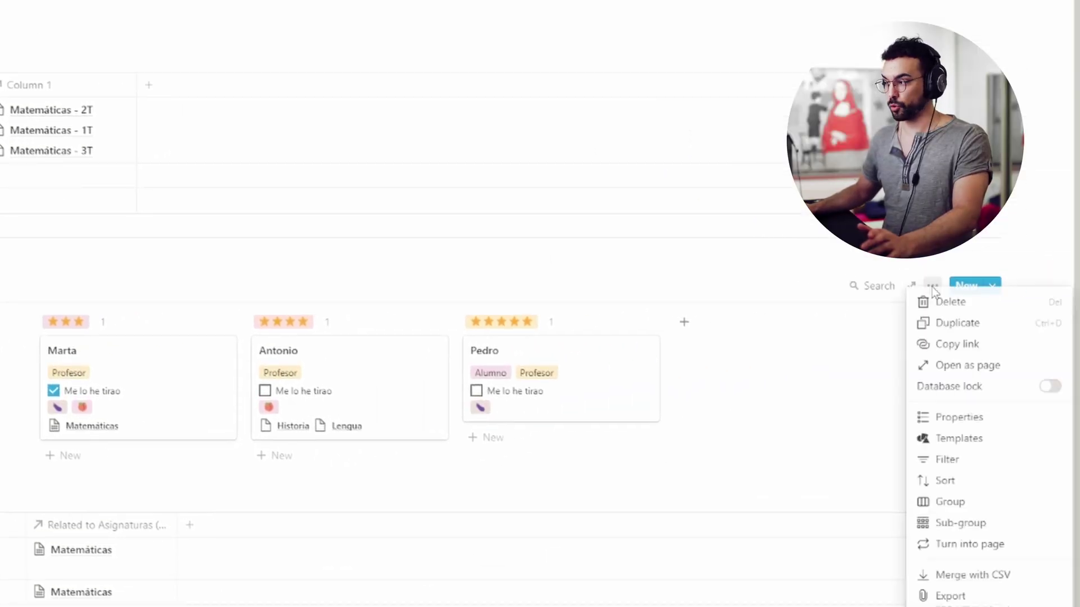
click(958, 509)
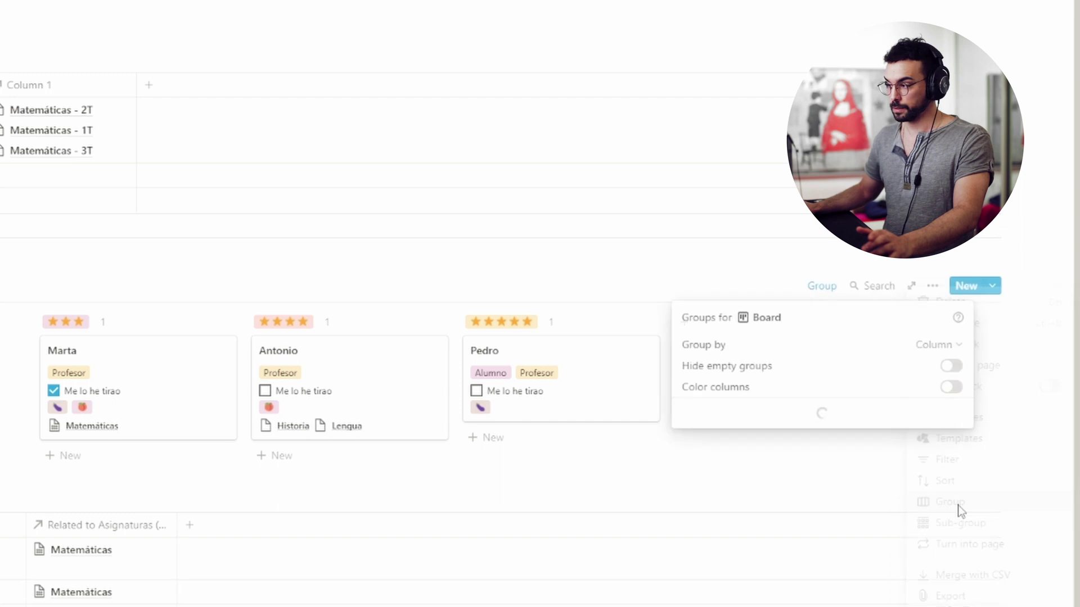
click(954, 346)
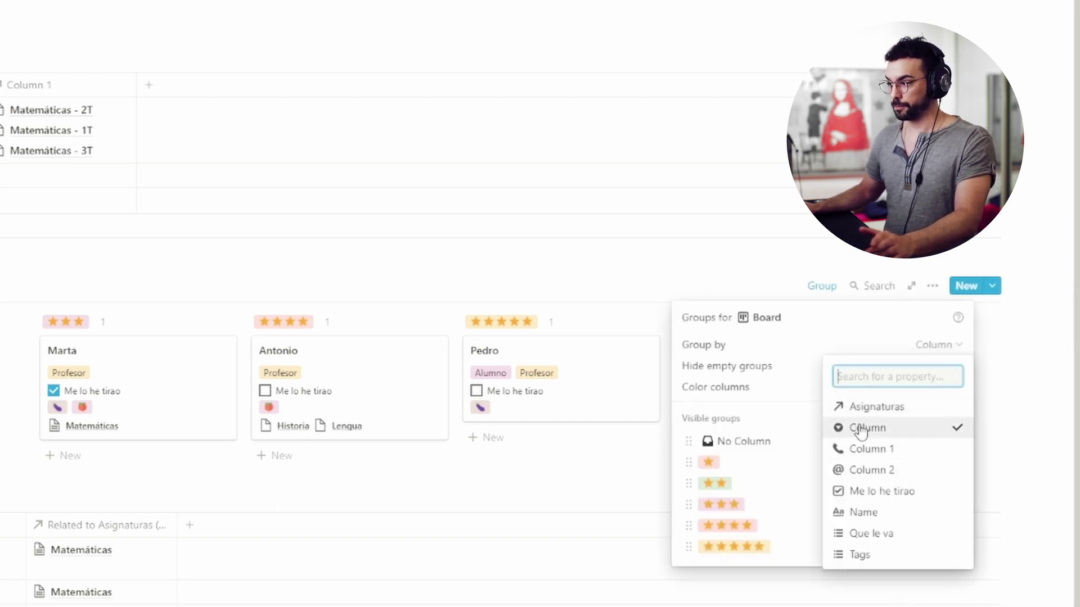
click(901, 414)
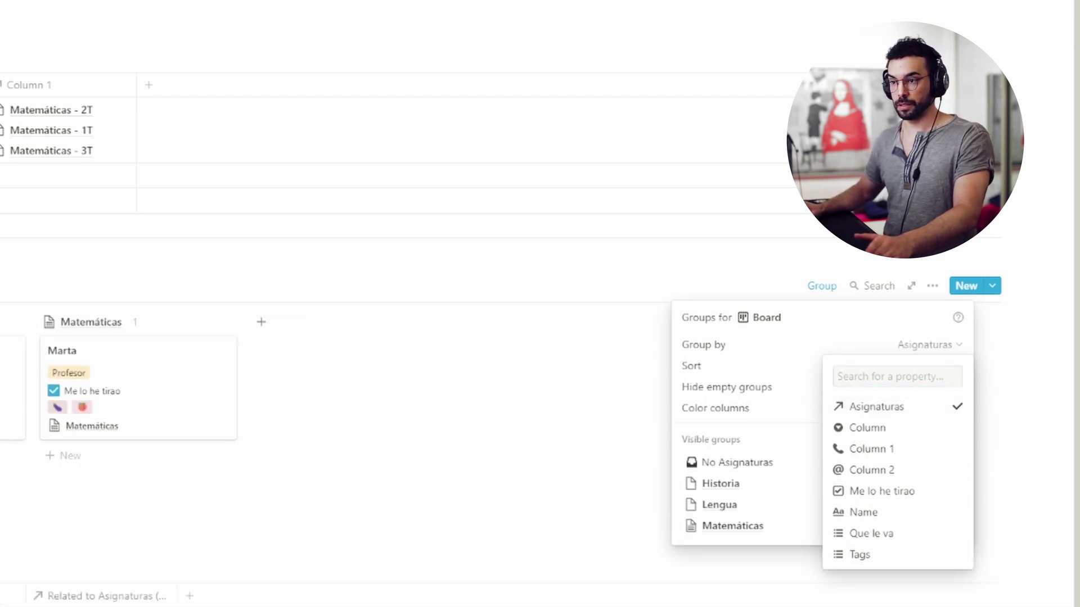
key(Escape)
key(Escape)
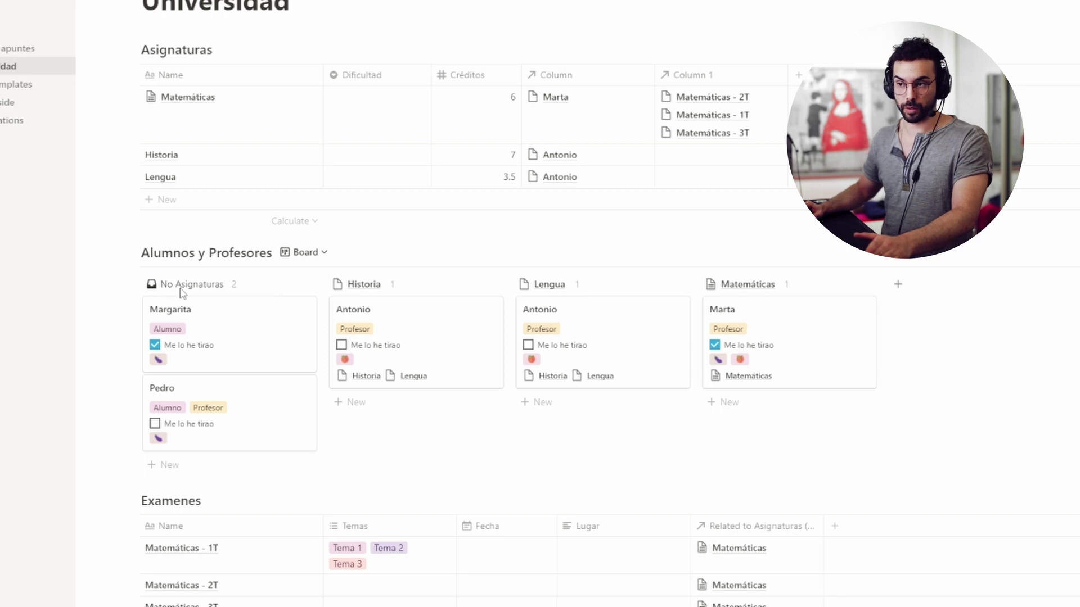
Hide the No Asignaturas group of the board and sub-group its cards by Me lo he tirao
click(292, 284)
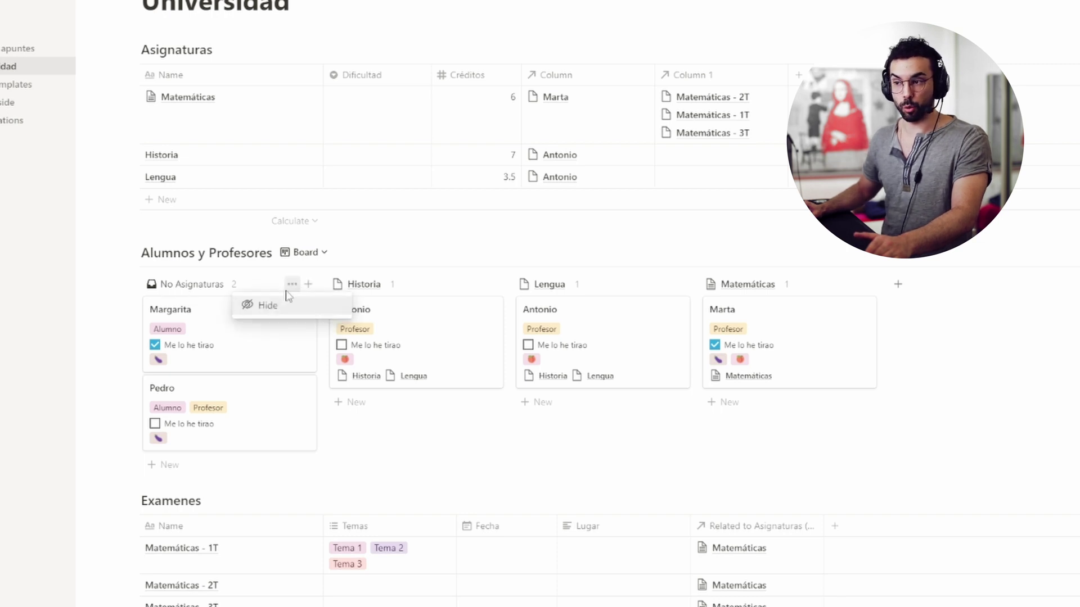
click(270, 310)
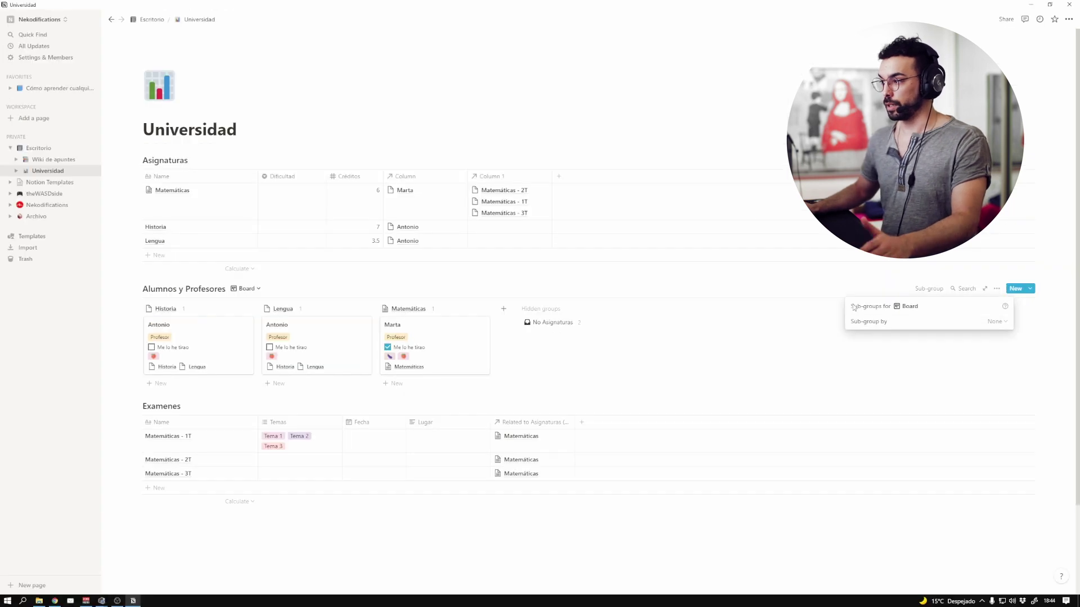
click(996, 322)
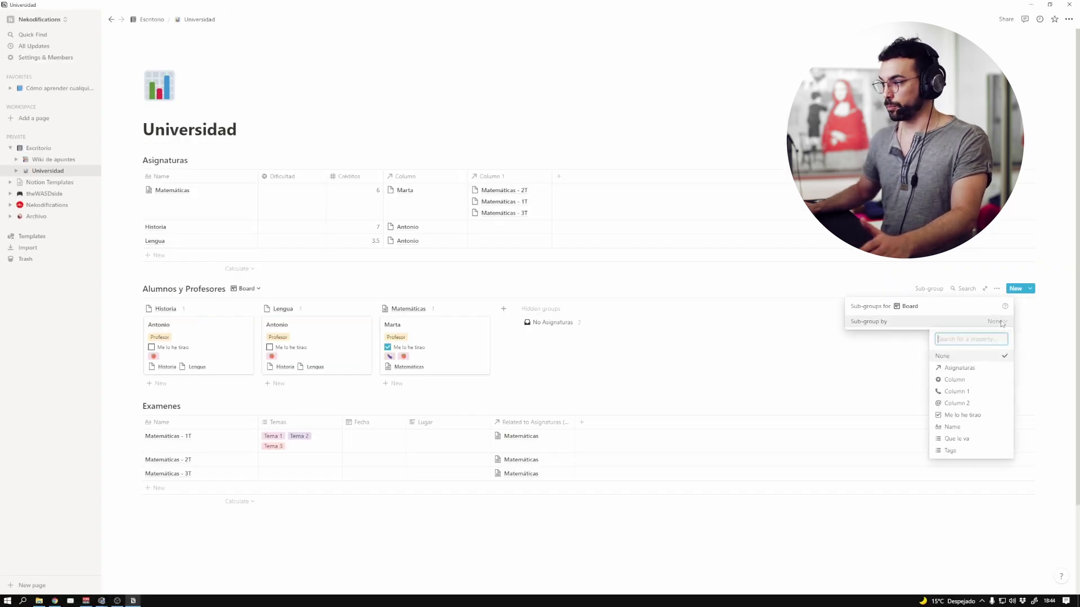
click(982, 416)
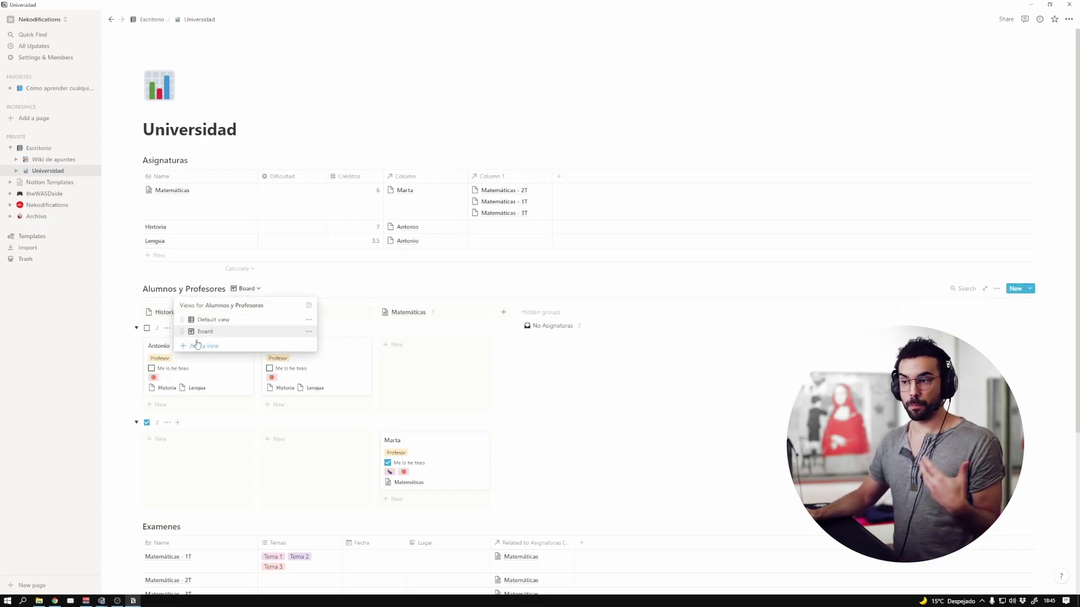
click(196, 348)
mouse_move(352, 353)
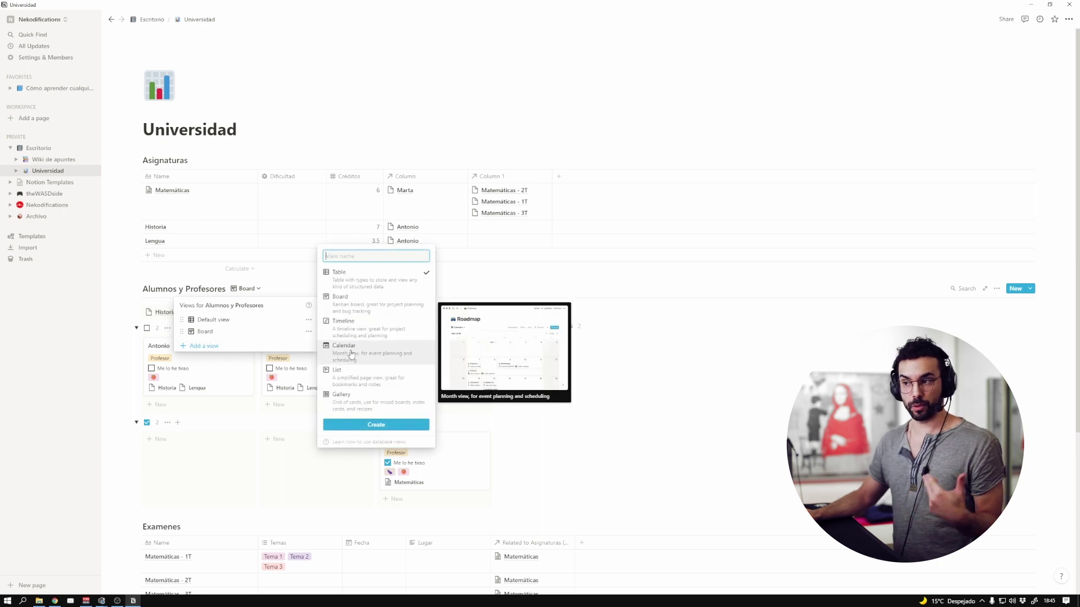
key(Escape)
Add a Calendar view to the Examenes database
scroll(338, 338, down, 4)
click(205, 299)
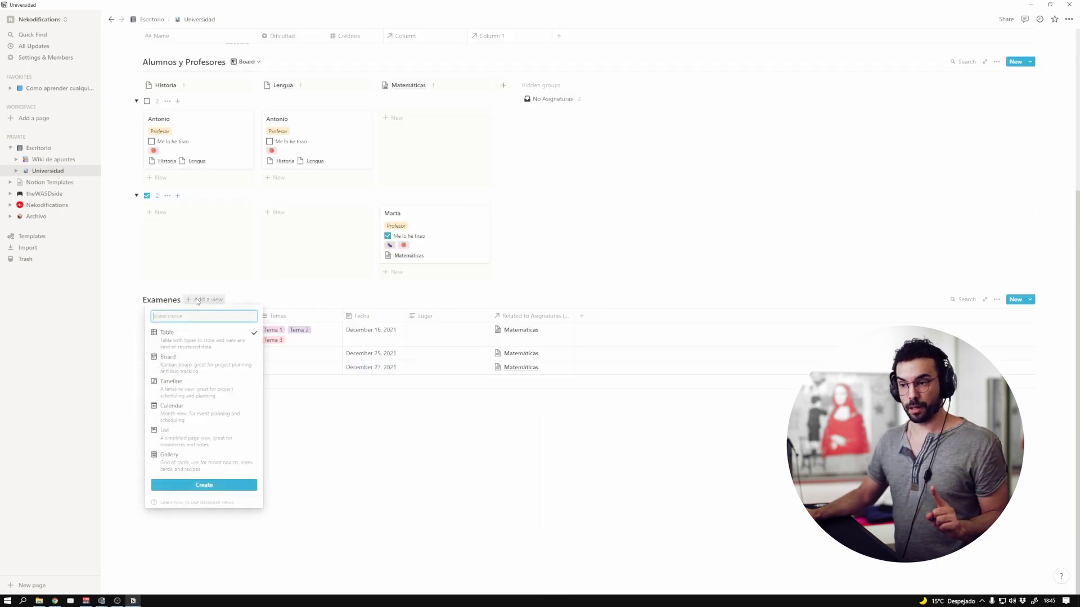
click(174, 408)
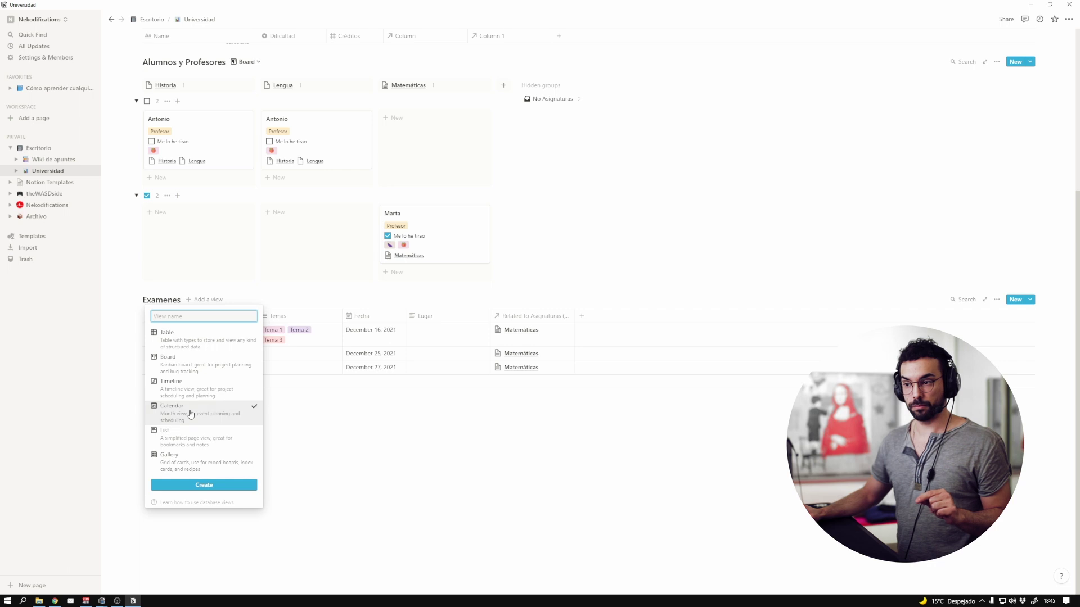
click(233, 486)
scroll(211, 461, down, 3)
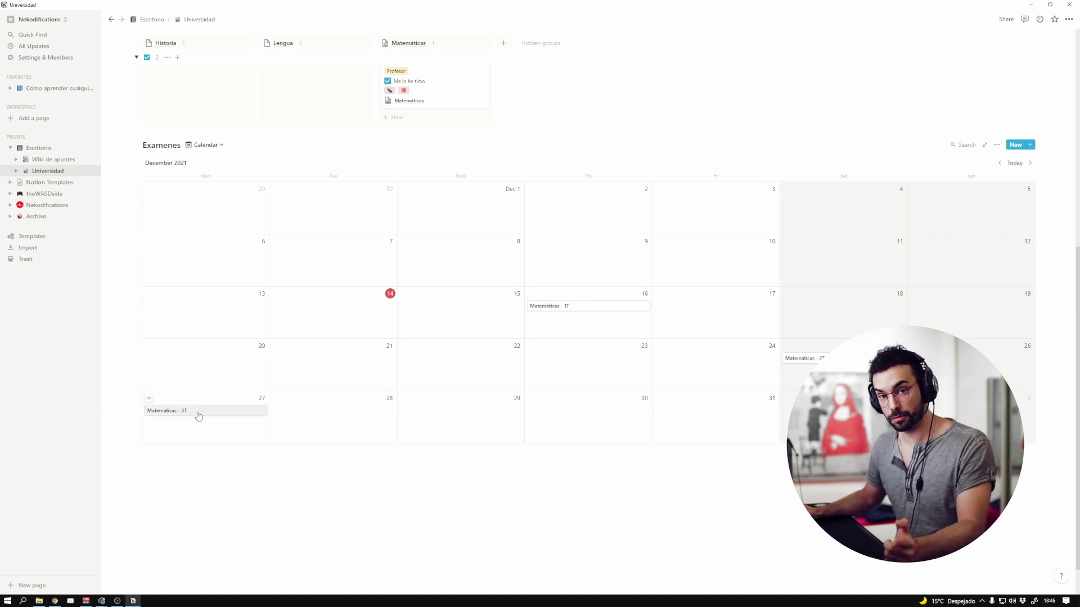
Open the Matemáticas - 1T exam from the calendar, follow its relation to the Matemáticas subject page and close it
click(588, 311)
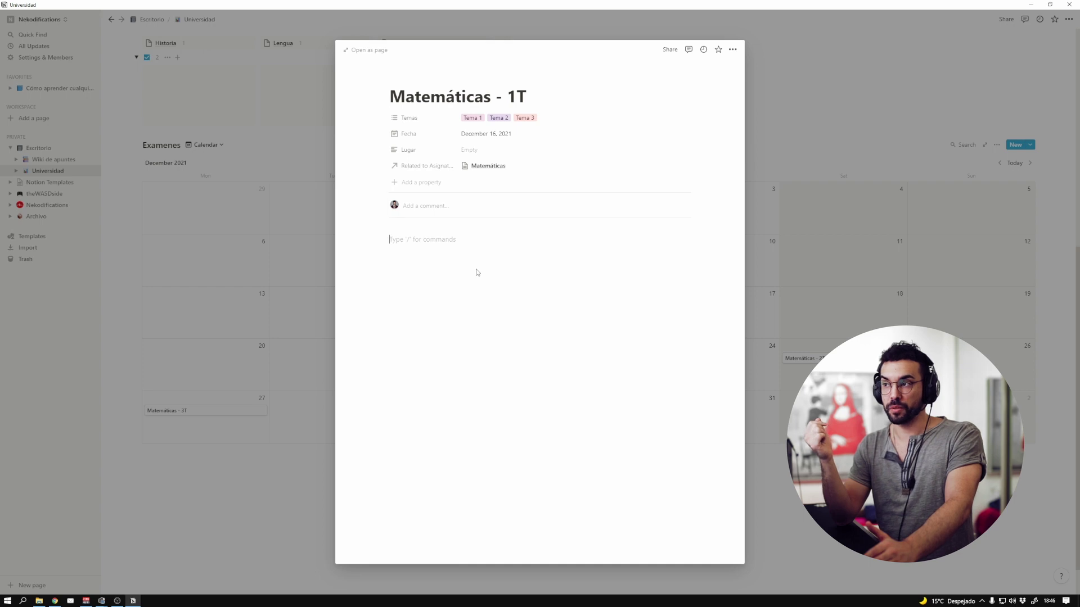
click(491, 169)
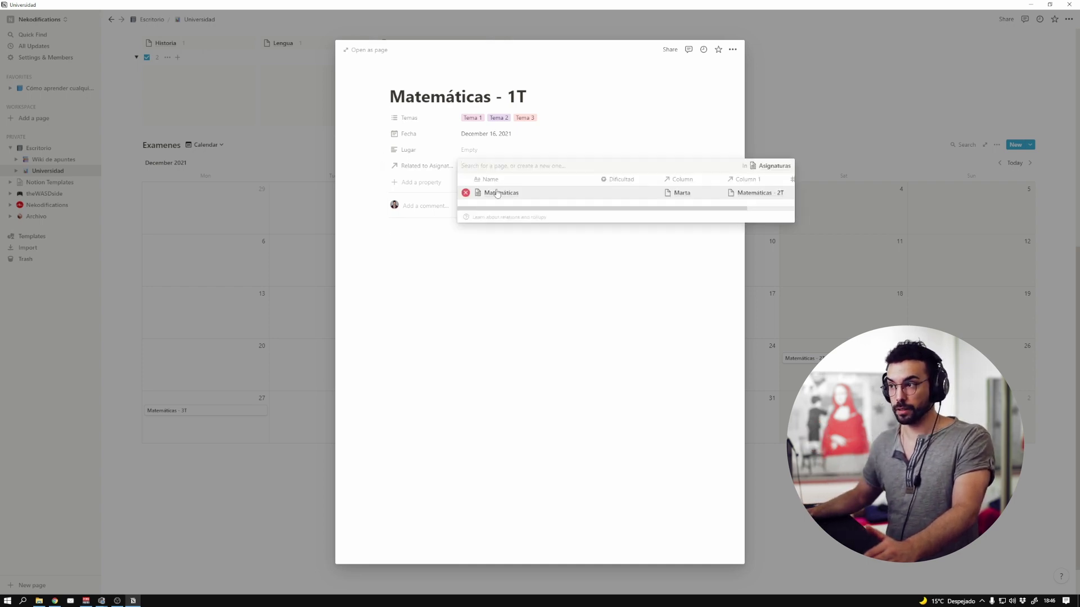
click(497, 193)
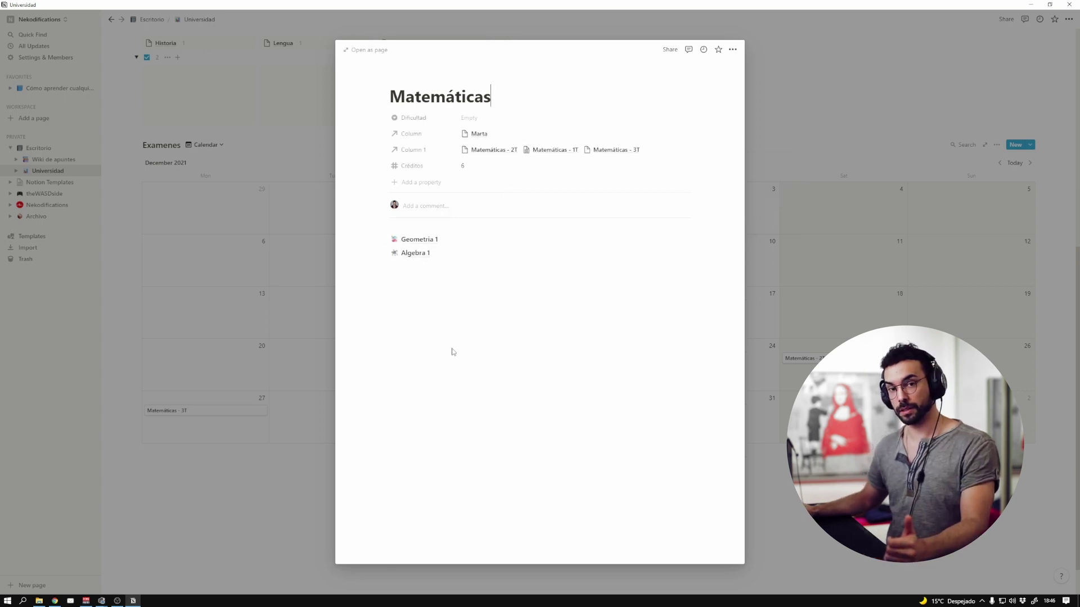
click(788, 489)
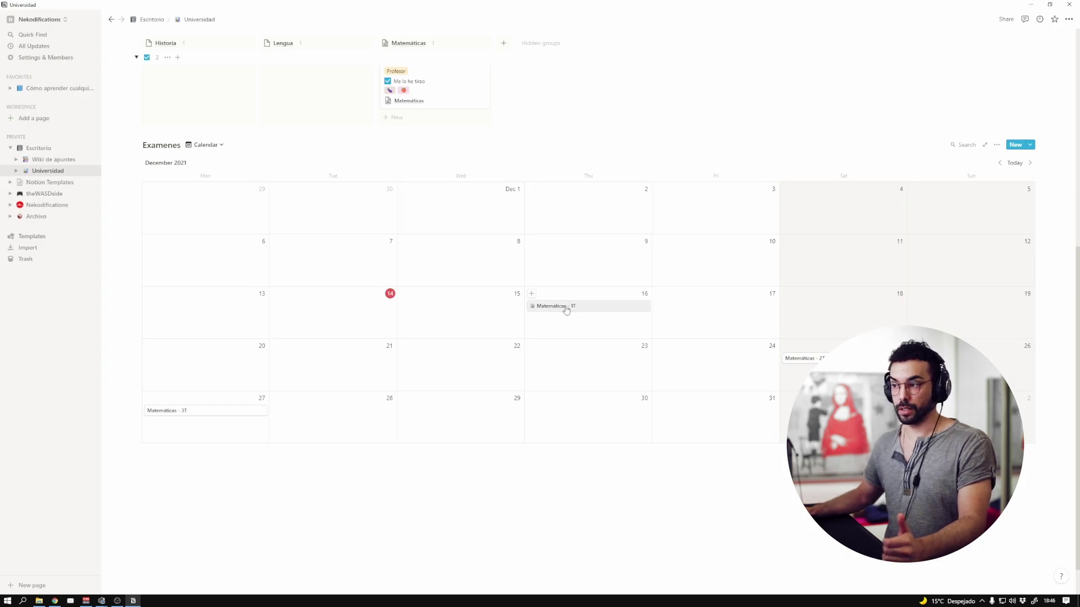
Filter the Examenes calendar to exams whose Related to Asignaturas relation contains Matemáticas, and view the other subjects available as filter values
click(996, 144)
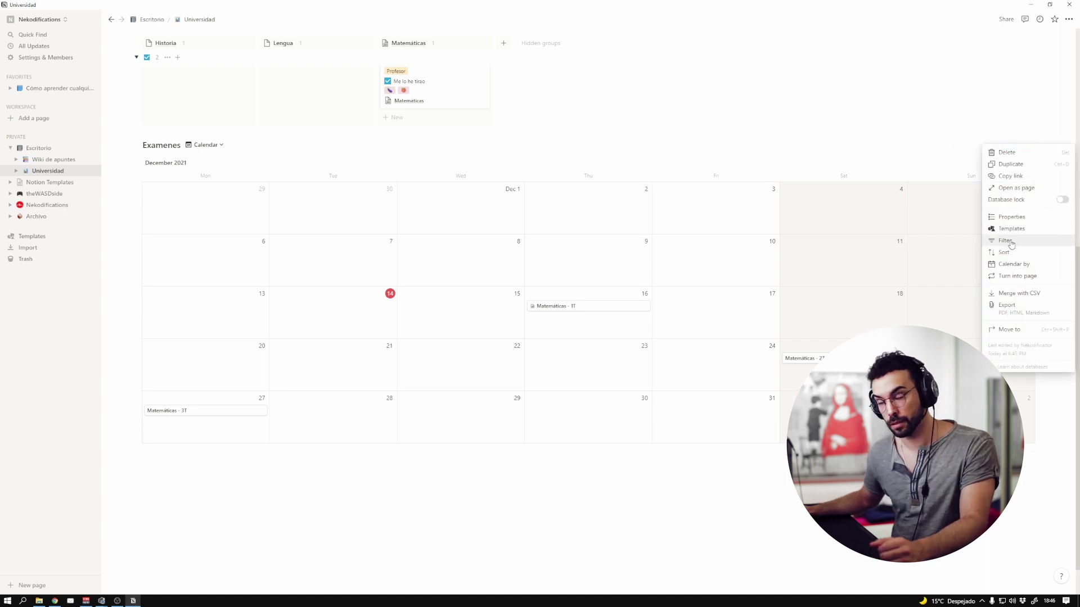
click(1012, 243)
click(868, 224)
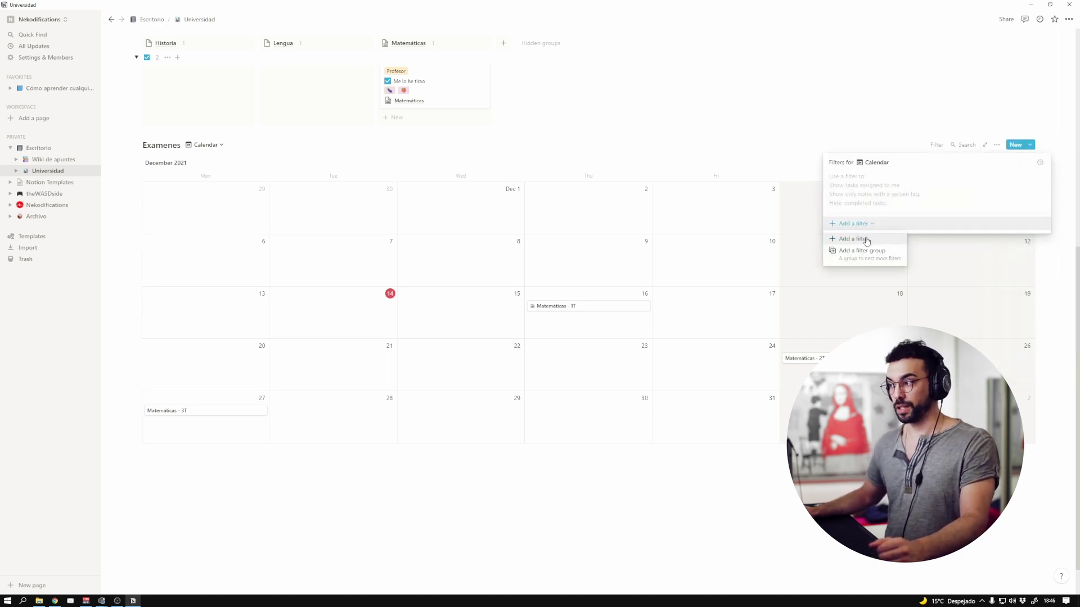
click(866, 239)
click(878, 179)
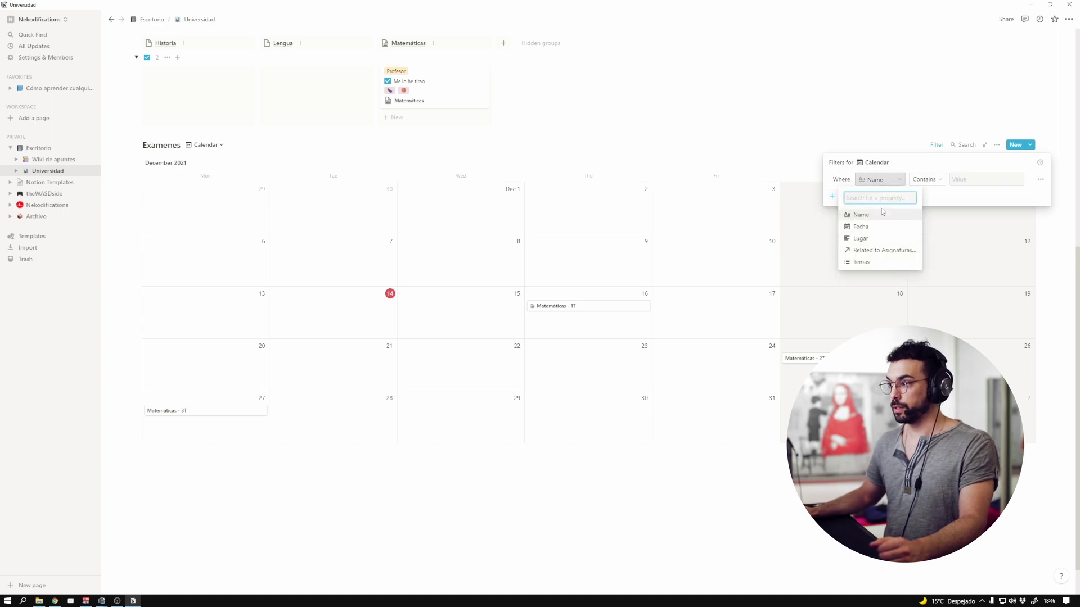
click(884, 251)
click(951, 181)
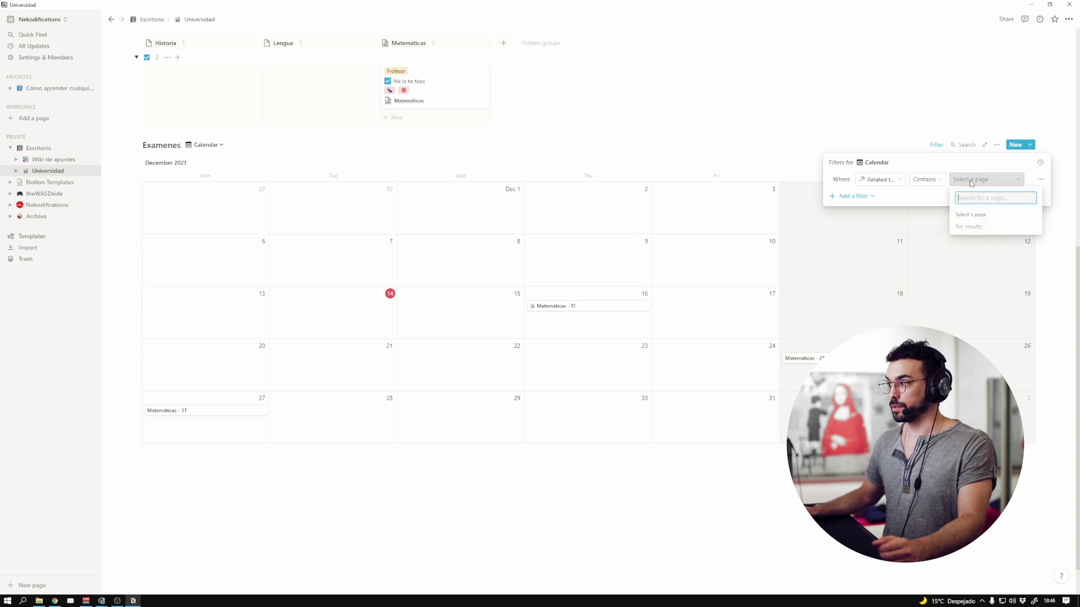
click(983, 265)
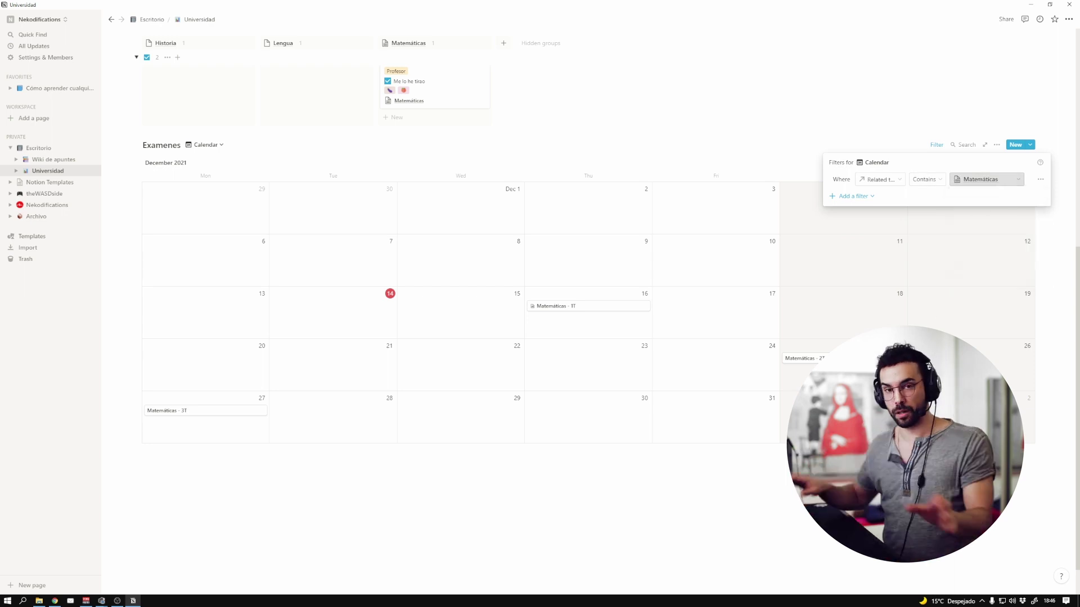
click(972, 177)
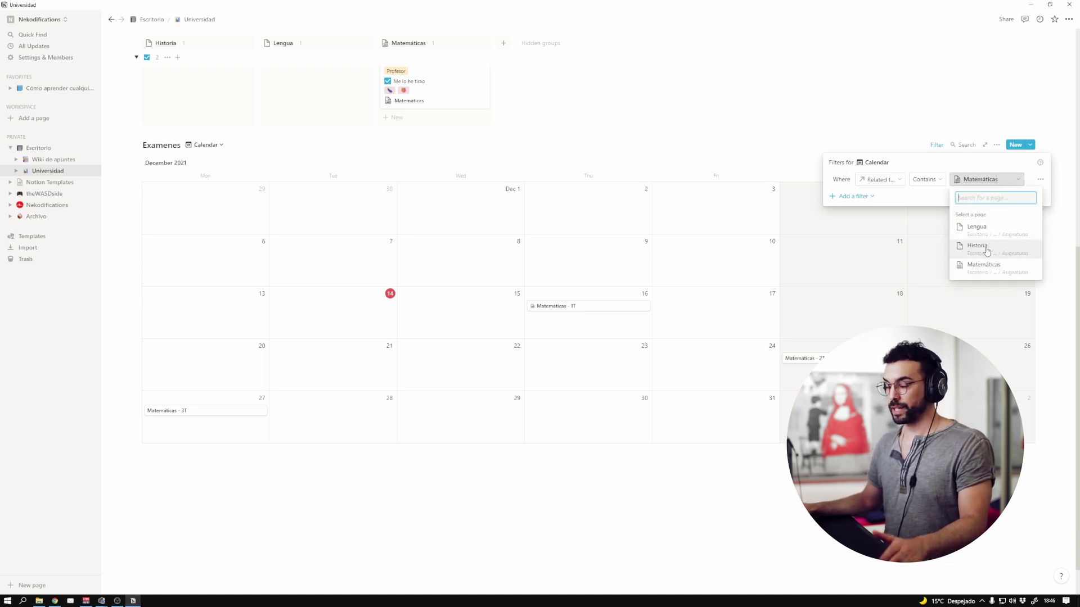
click(954, 166)
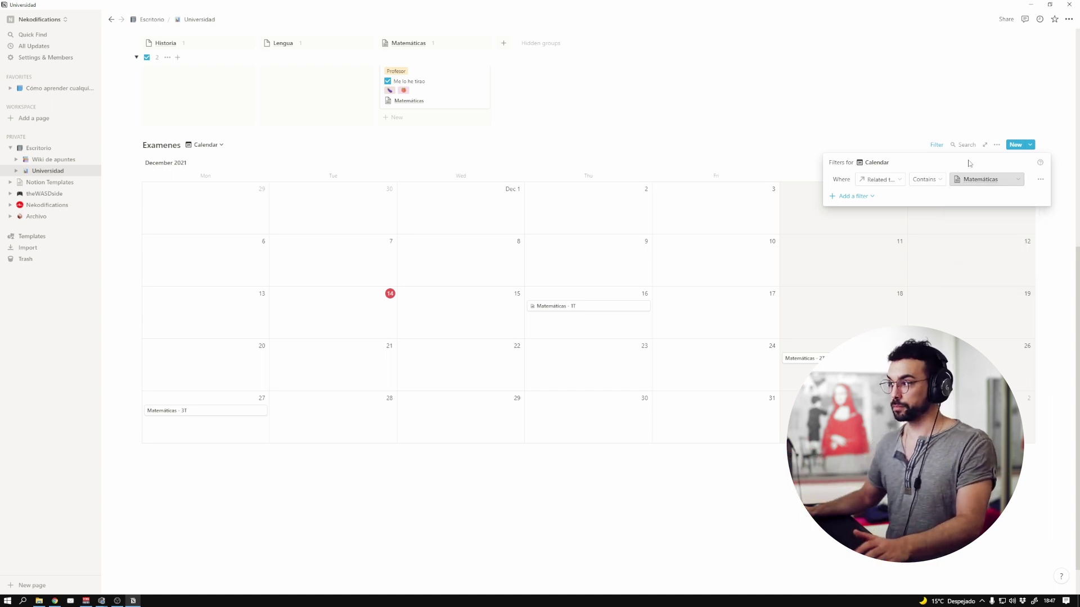
Show the Temas property on the entries of the Examenes calendar
click(996, 145)
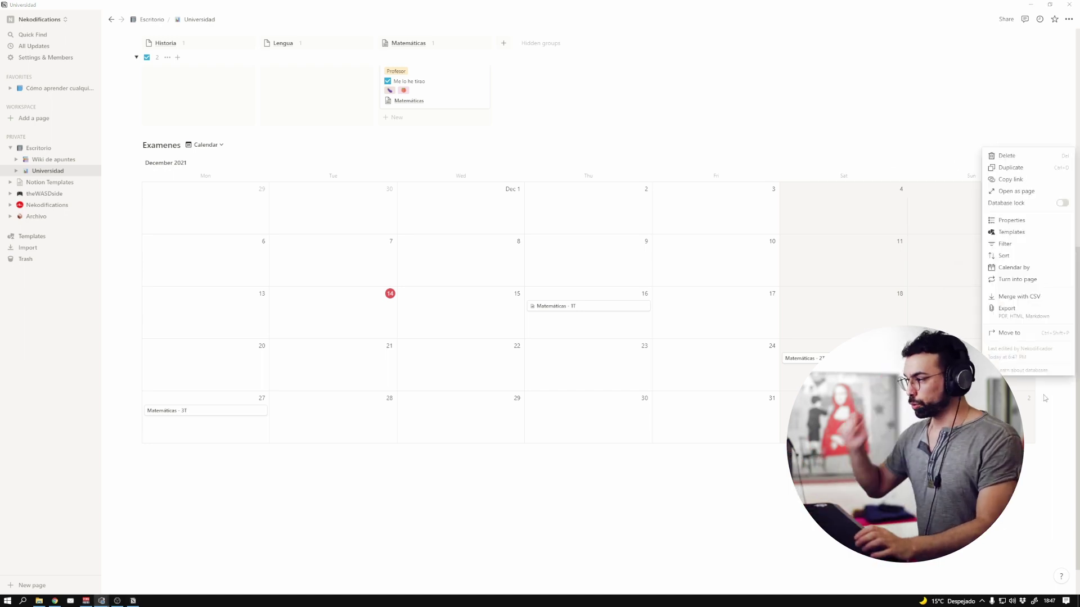
click(1012, 223)
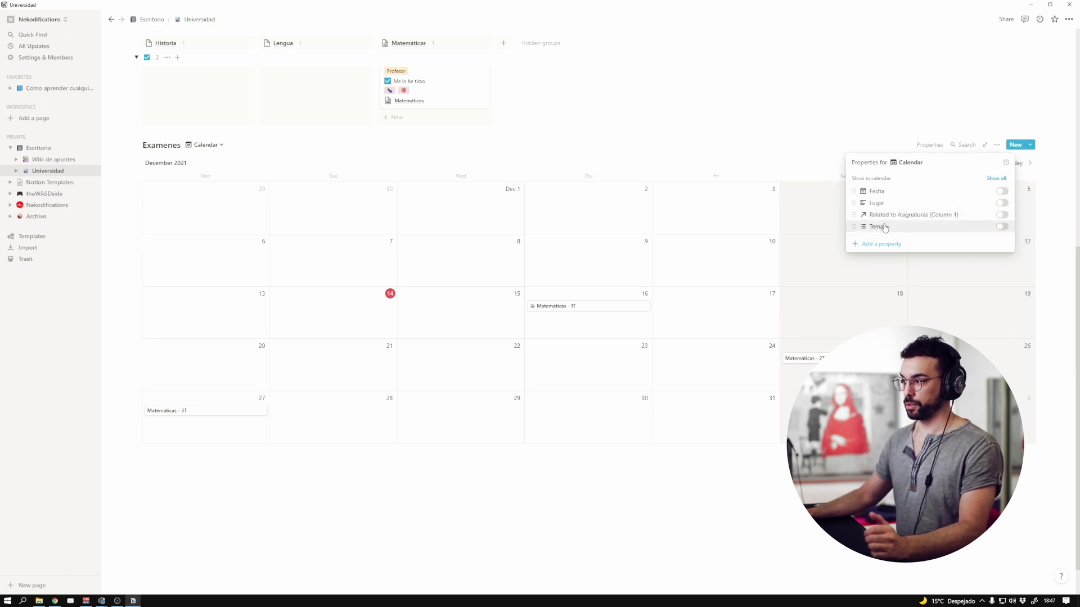
click(1002, 226)
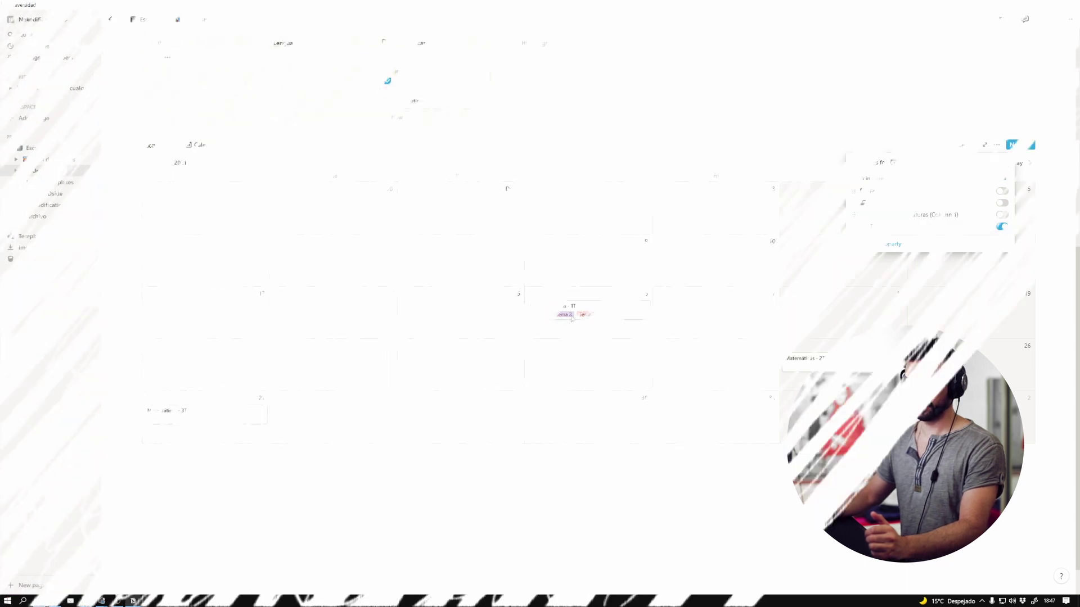
Switch the Alumnos y Profesores and Examenes databases back to their Default view tables
click(222, 266)
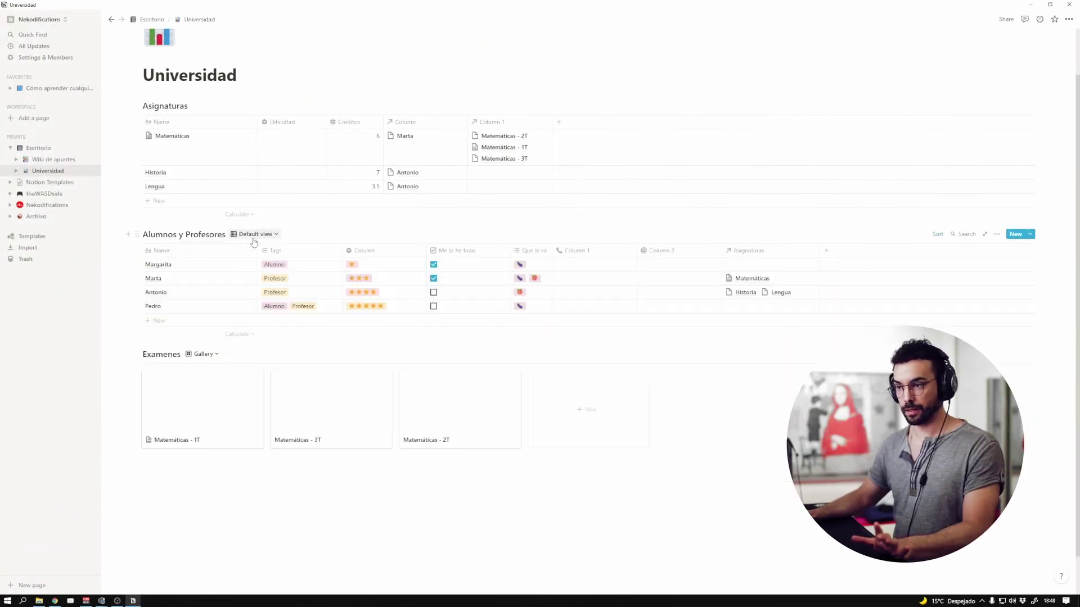
click(203, 354)
click(169, 383)
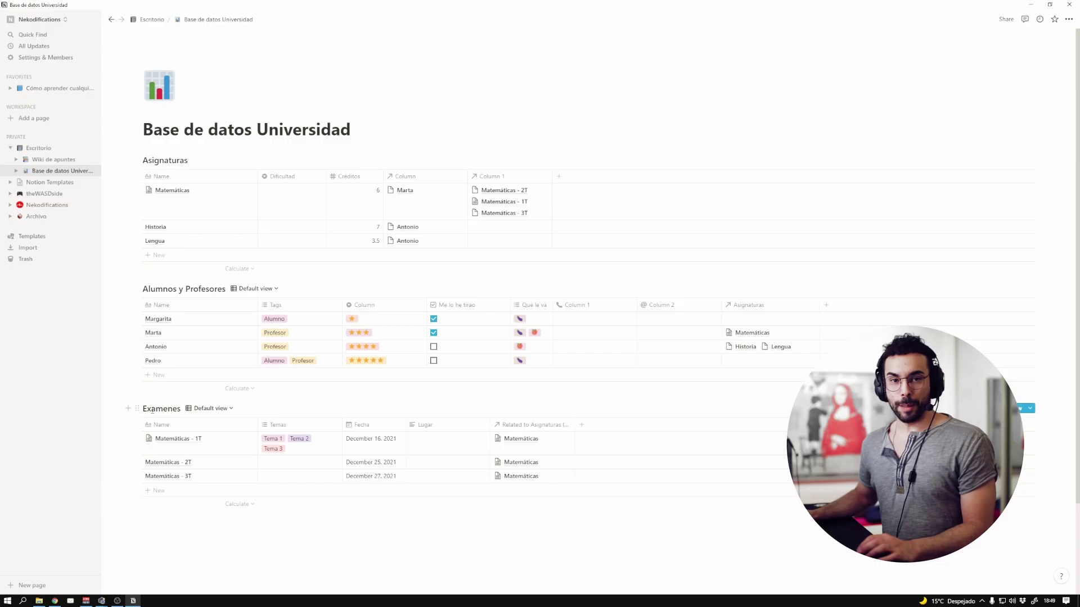
Turn the inline Asignaturas database into a page
click(137, 160)
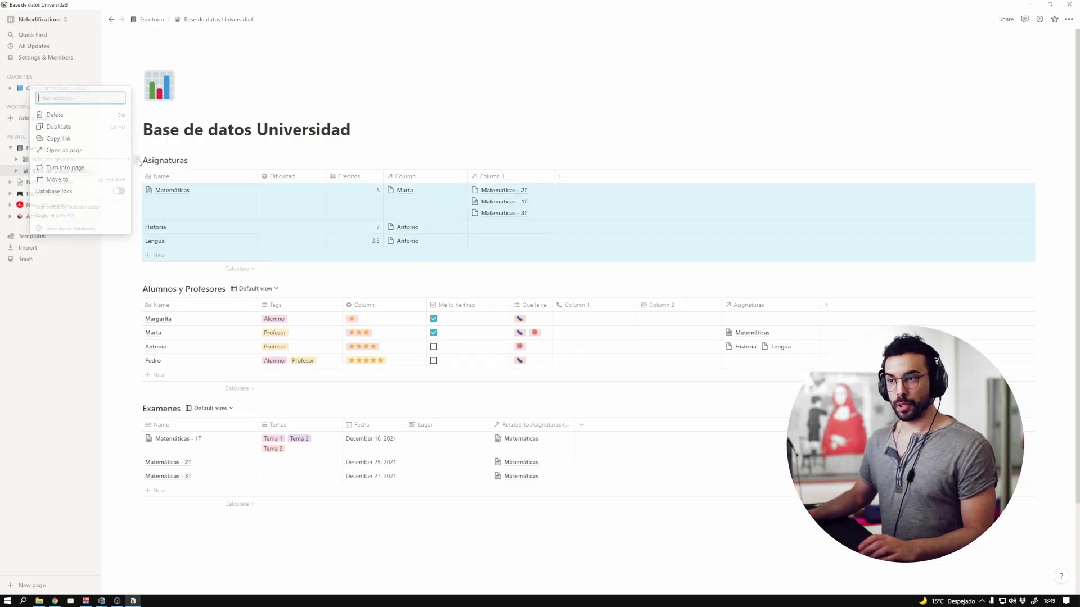
click(73, 168)
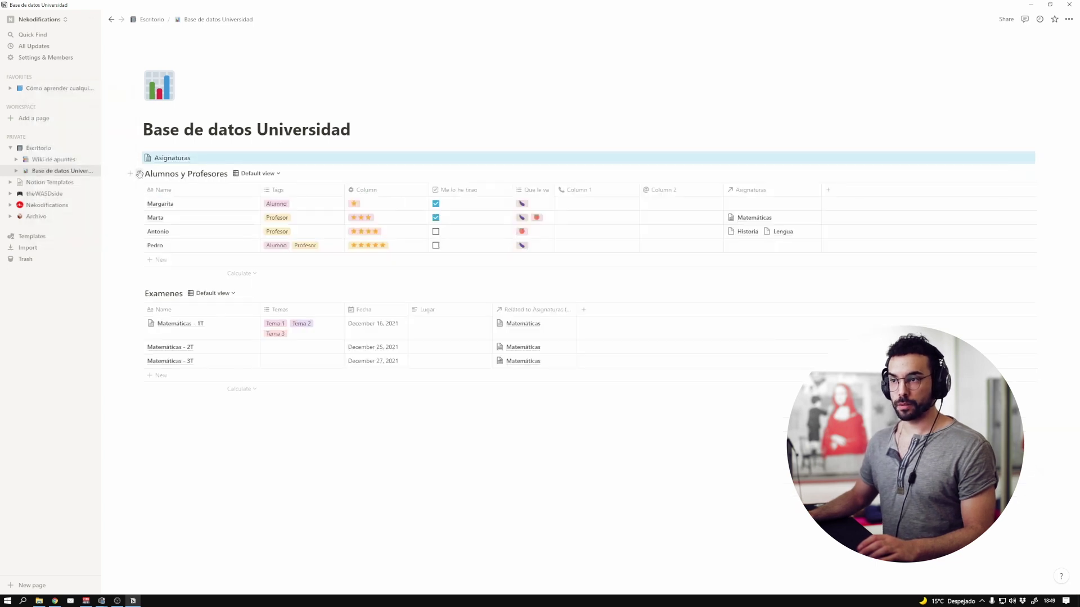
Turn the inline Alumnos y Profesores and Examenes databases into pages, and open the Asignaturas database
click(138, 174)
click(120, 181)
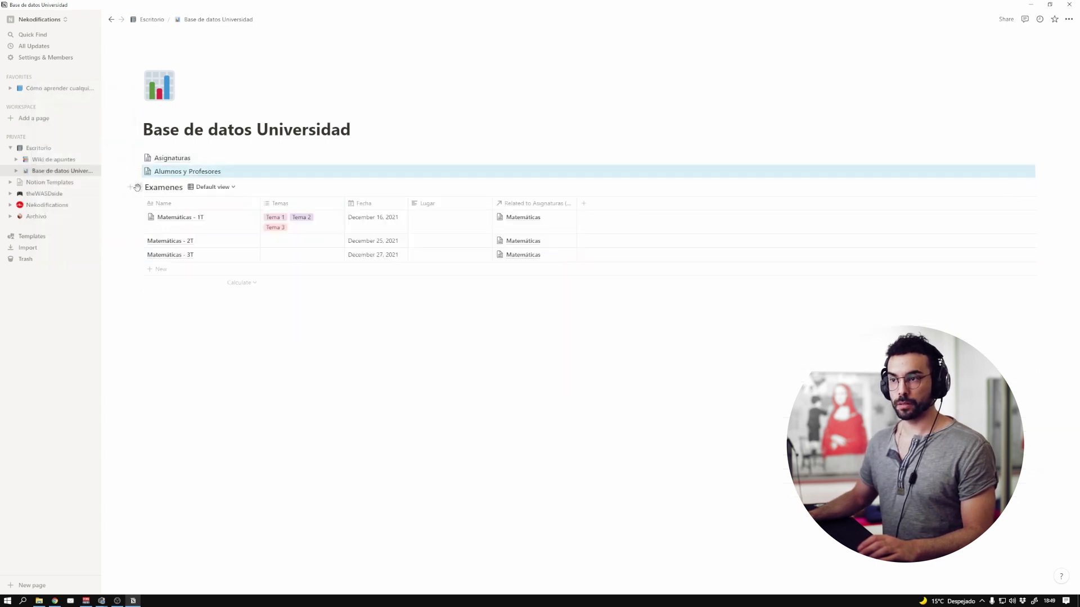
click(138, 187)
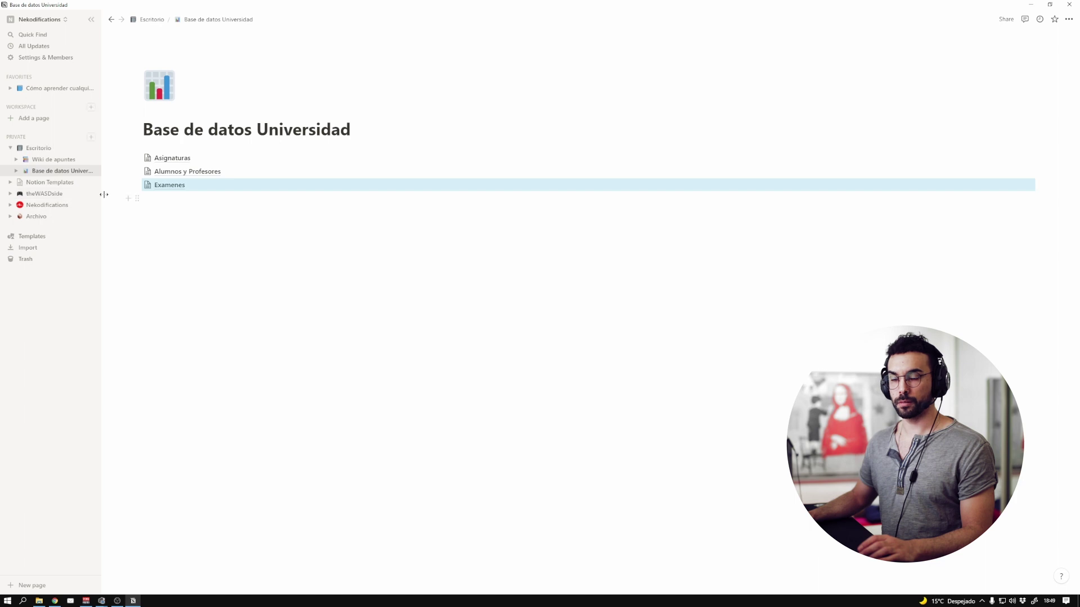
click(169, 159)
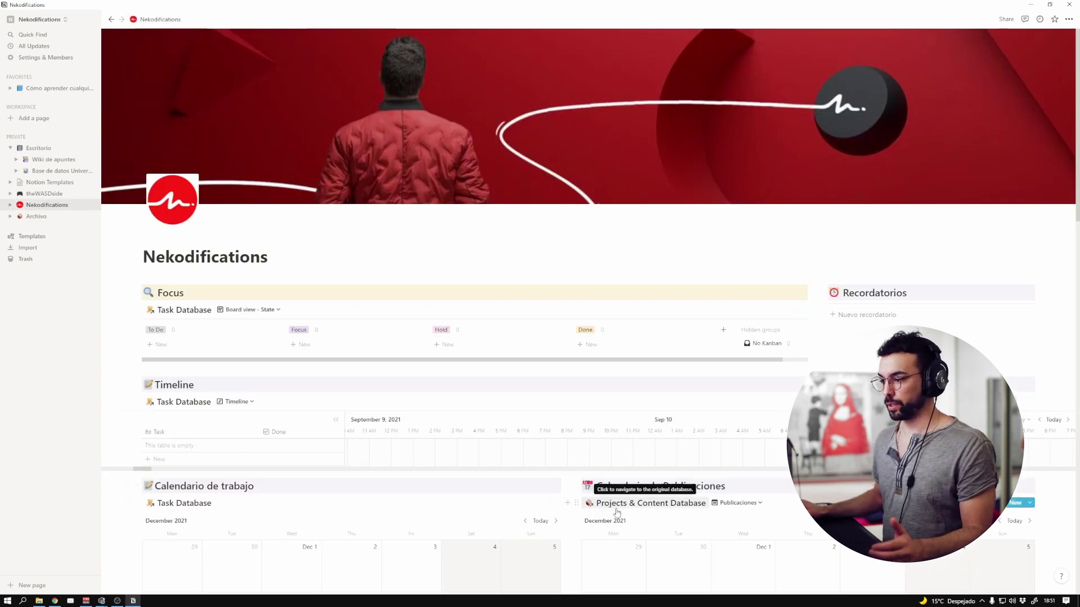
Examine the original Projects & Content Database behind the publications calendar and return to the Nekodifications page
click(651, 502)
scroll(541, 484, down, 10)
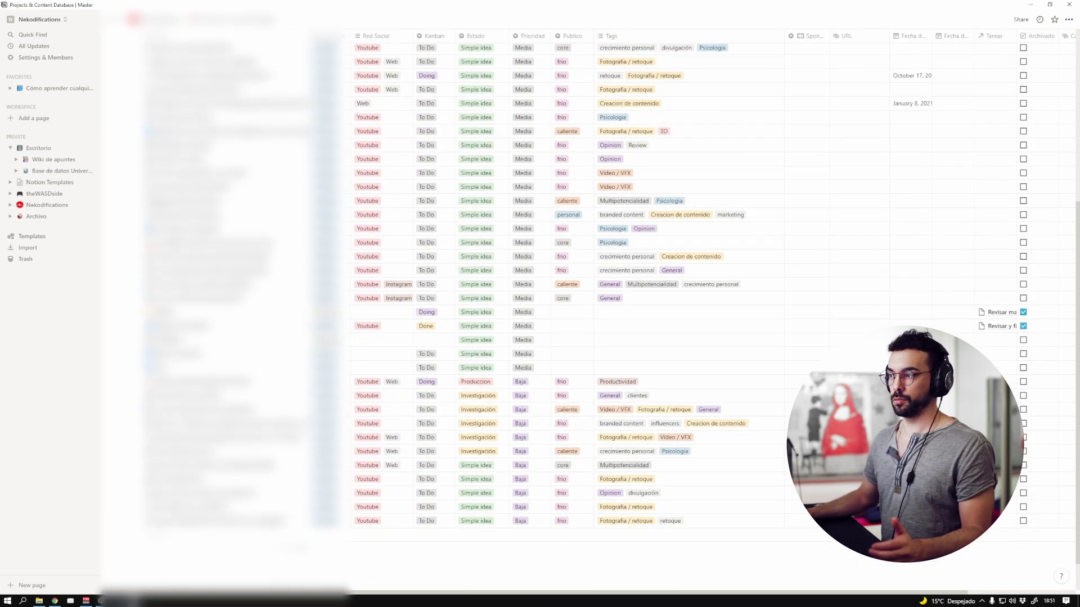
scroll(585, 310, up, 10)
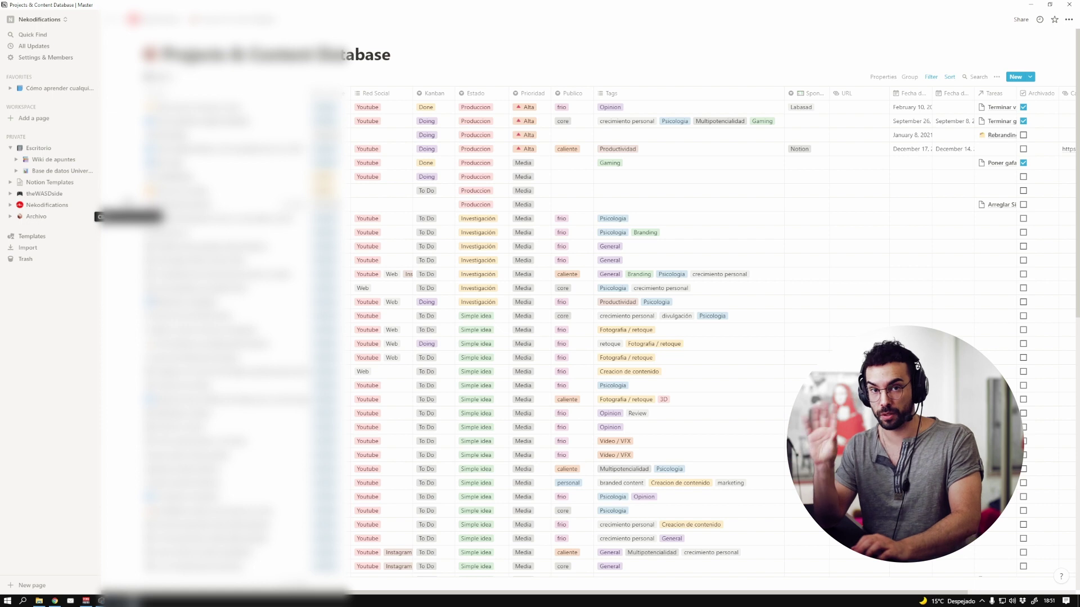
click(54, 210)
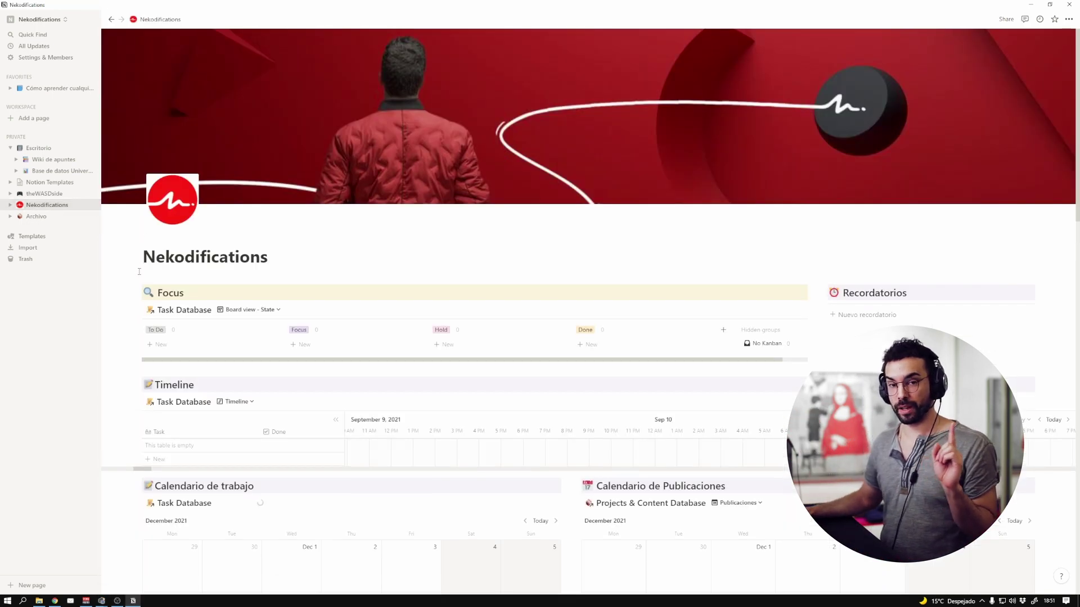
scroll(139, 272, down, 2)
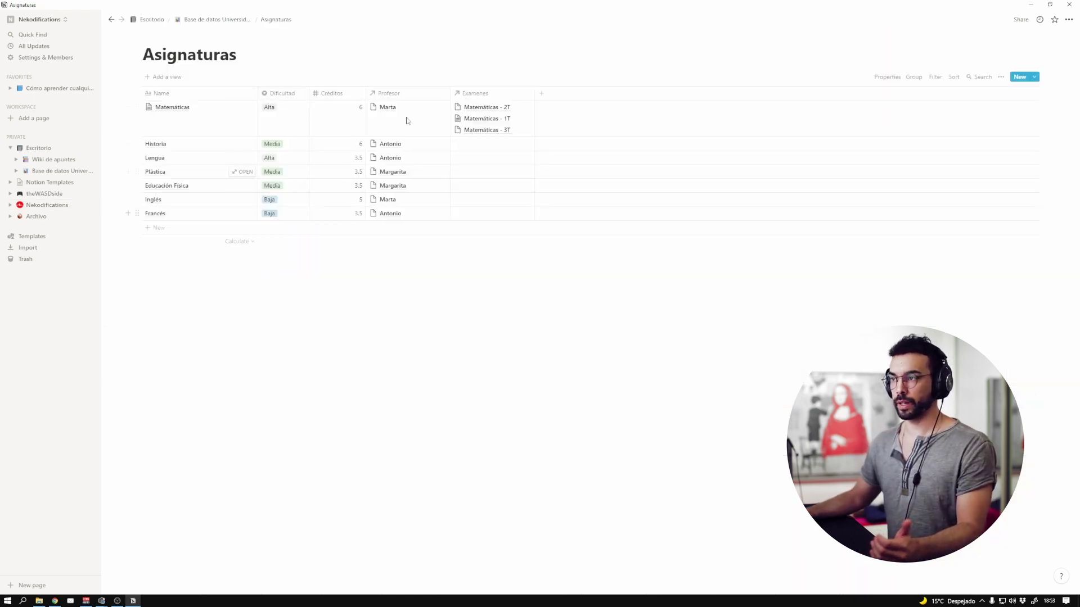
Insert a linked copy of the Asignaturas database on the Escritorio page, below Base de datos Universidad
key(ctrl+[)
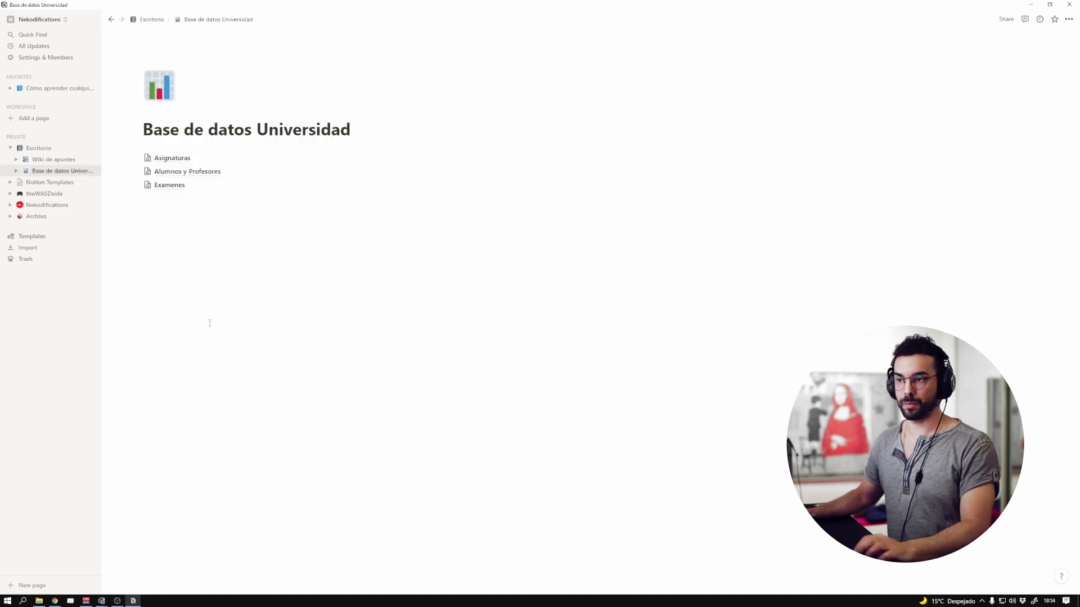
click(151, 20)
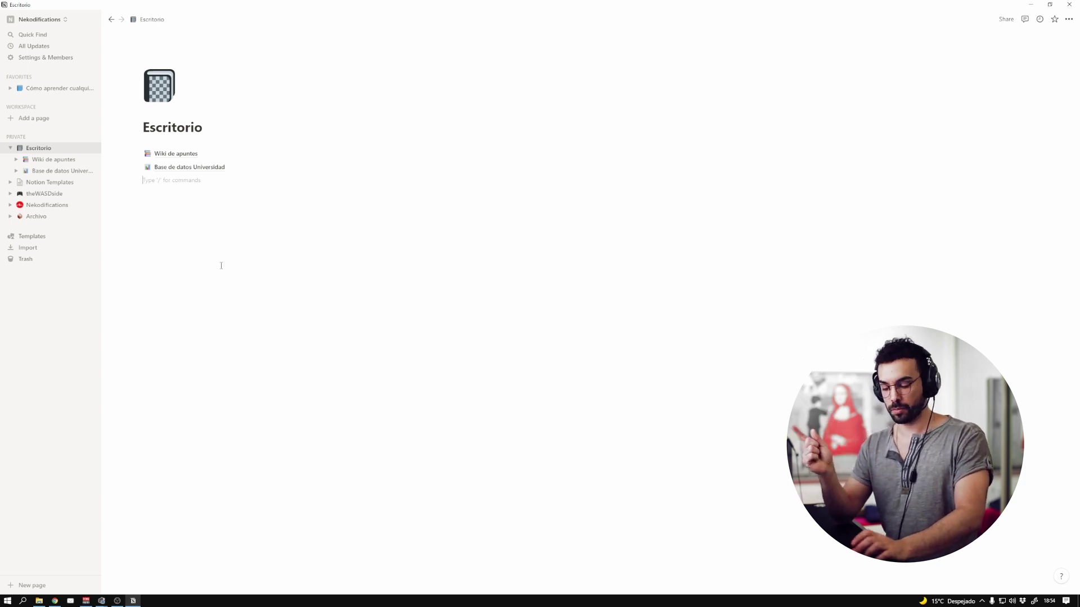
text(/lin)
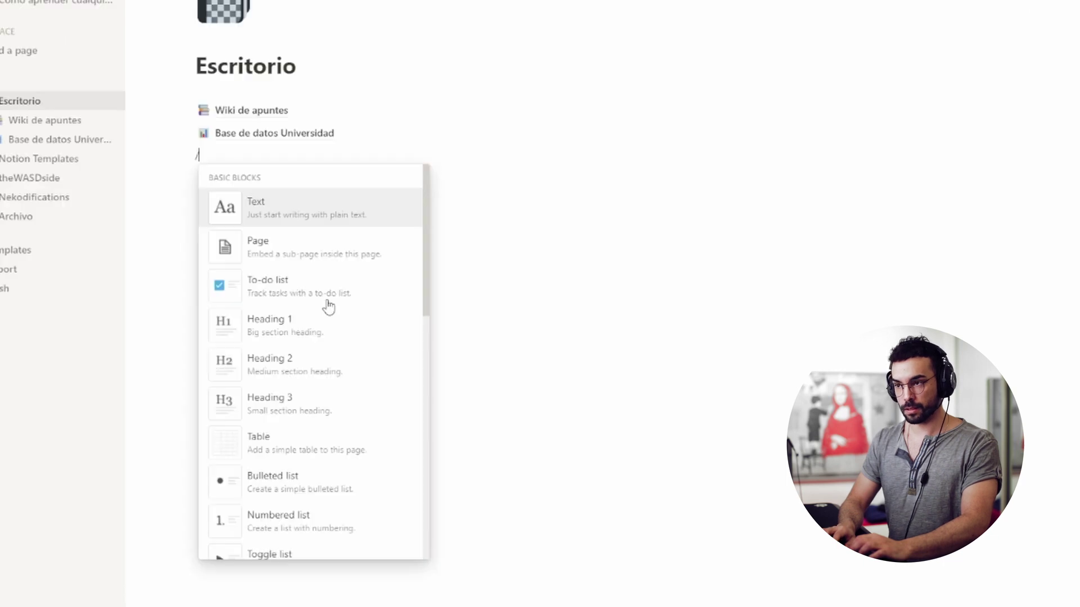
text(k)
key(Down)
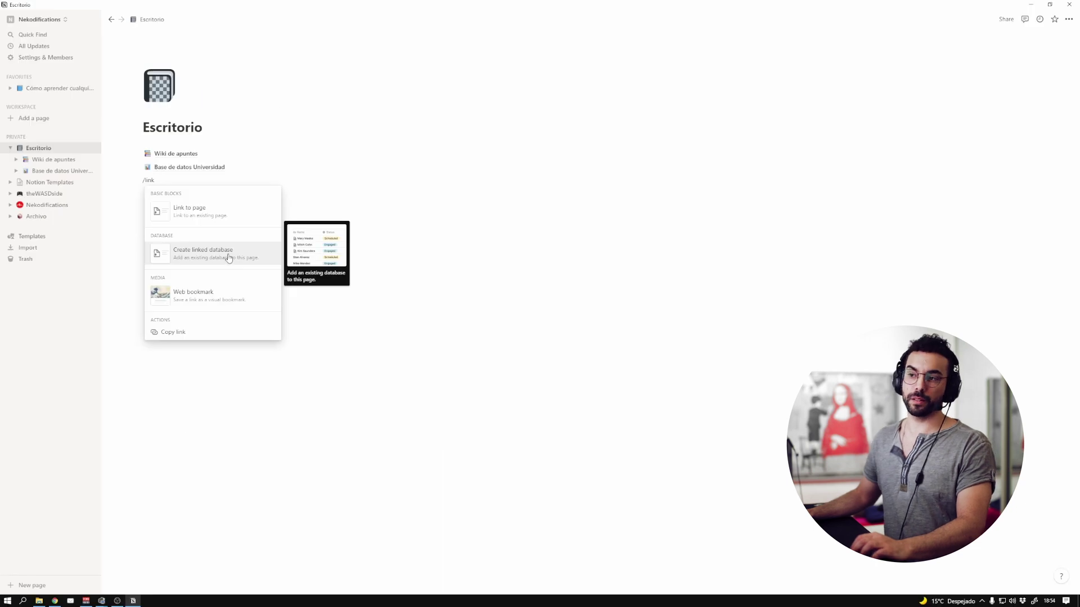
key(Return)
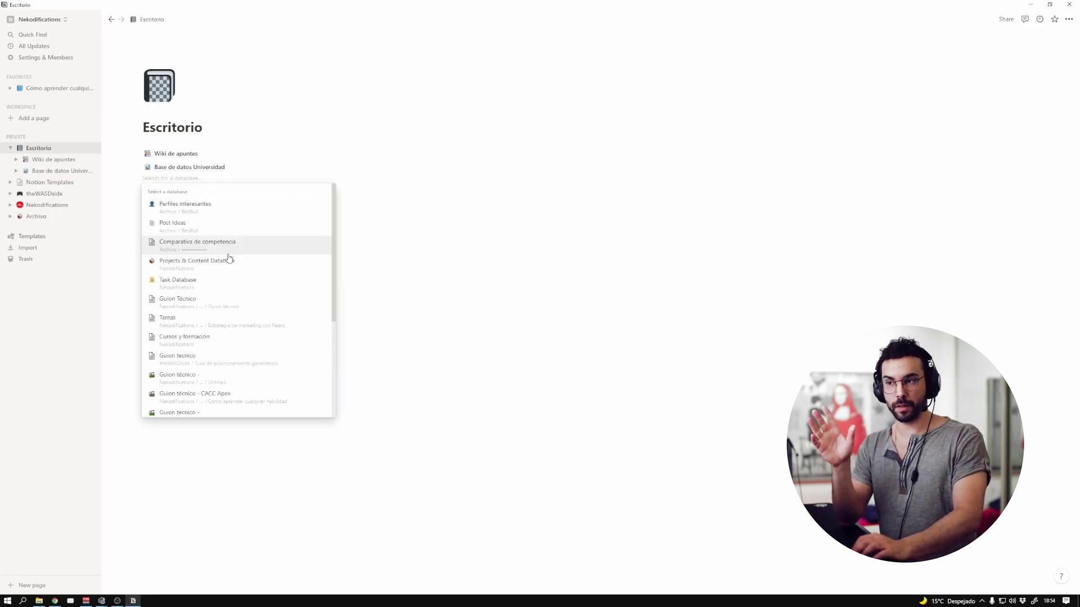
text(asig)
key(Return)
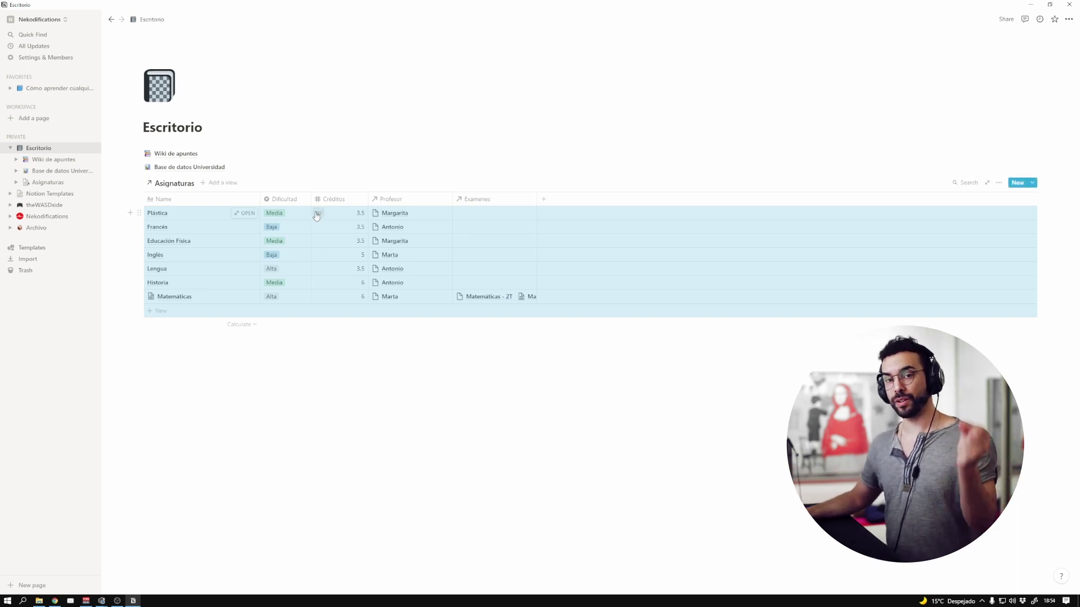
Add a Gallery view to the linked Asignaturas database
click(221, 183)
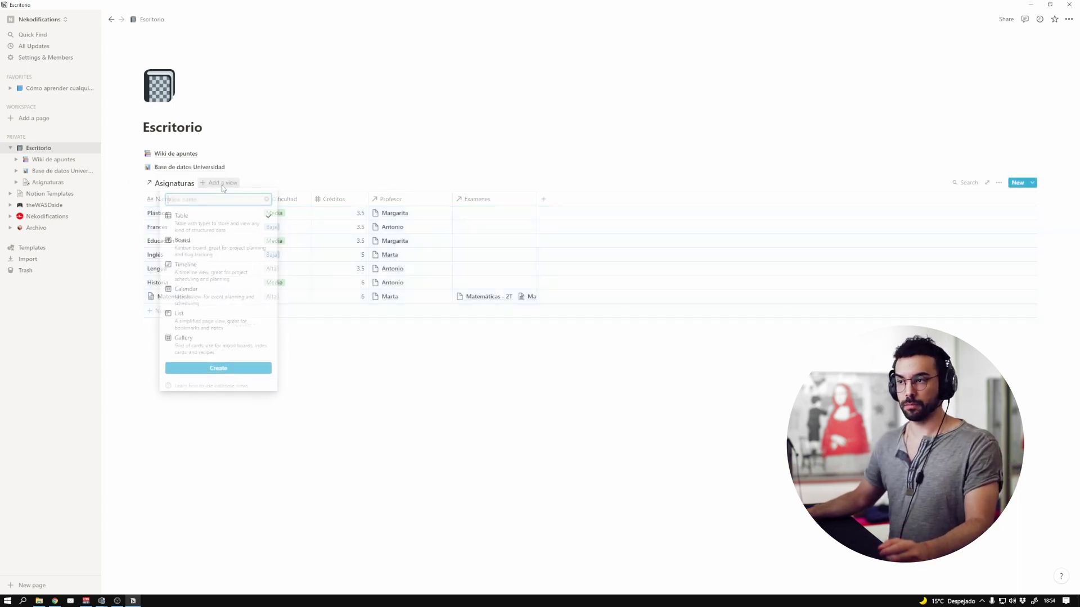
click(205, 340)
click(225, 368)
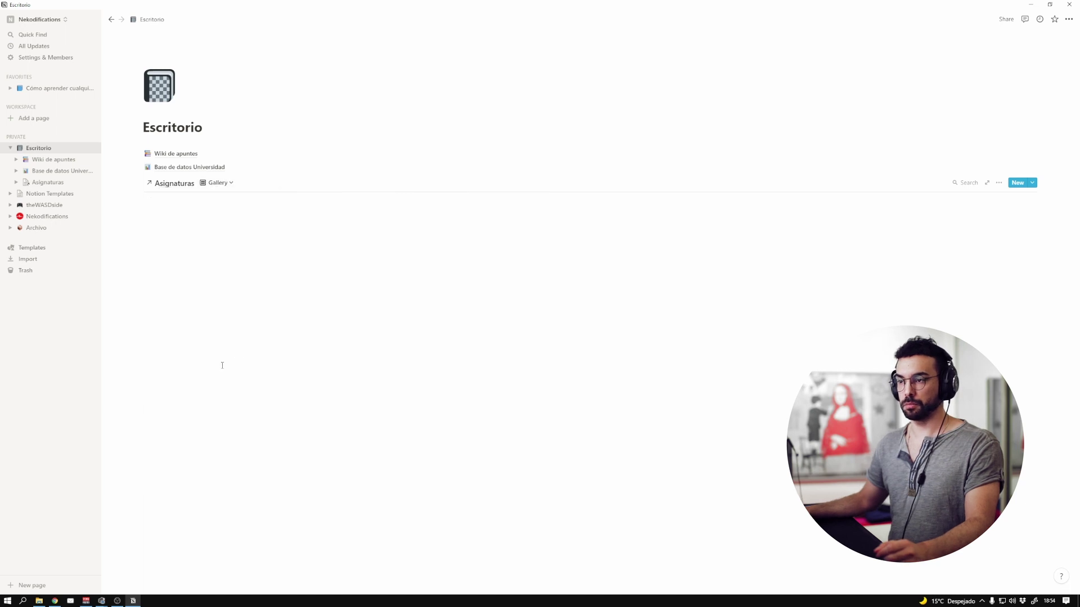
Filter the Asignaturas gallery to subjects whose Examenes relation is not empty, and open the Matemáticas card
click(998, 185)
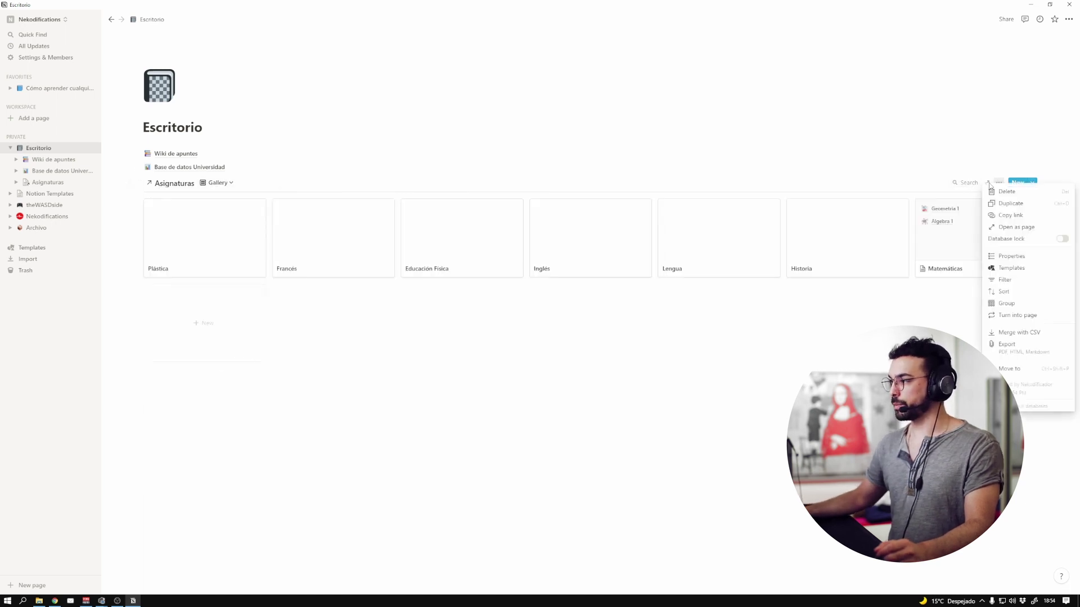
click(1015, 274)
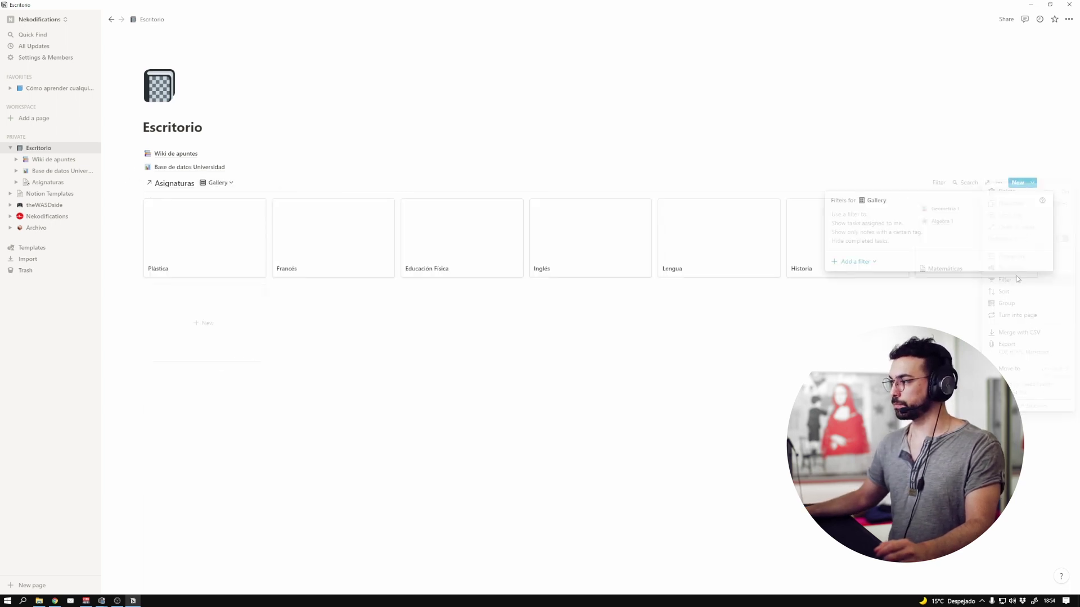
click(865, 261)
click(862, 277)
click(881, 217)
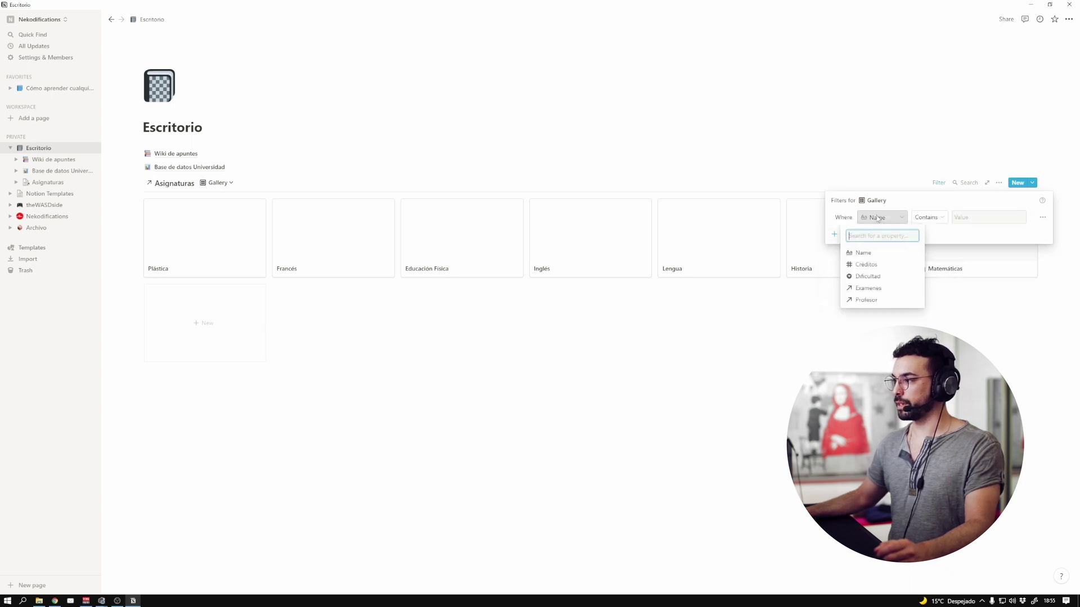
click(869, 289)
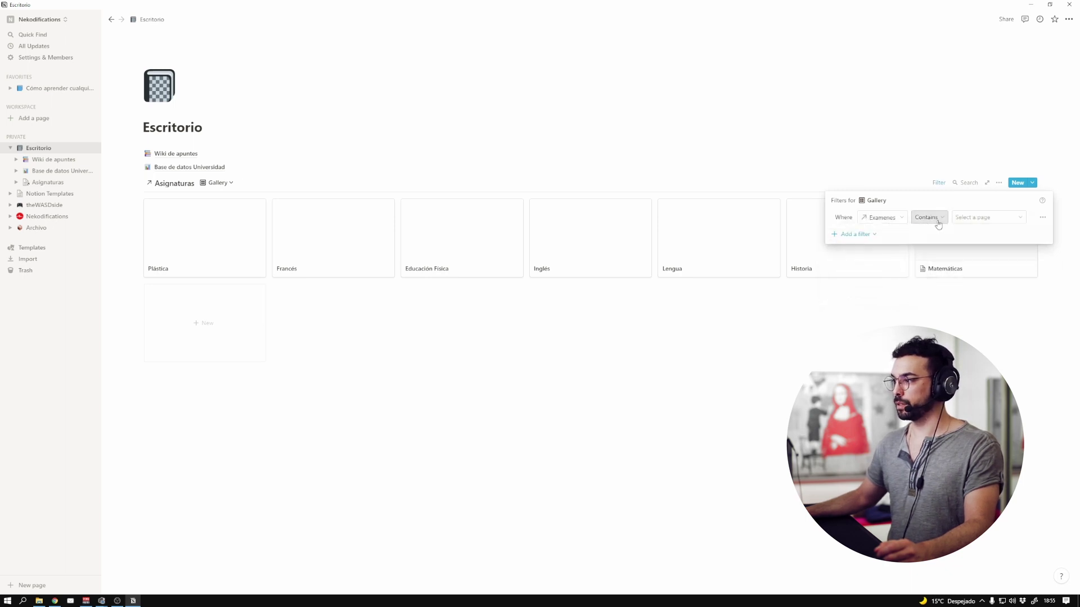
click(934, 219)
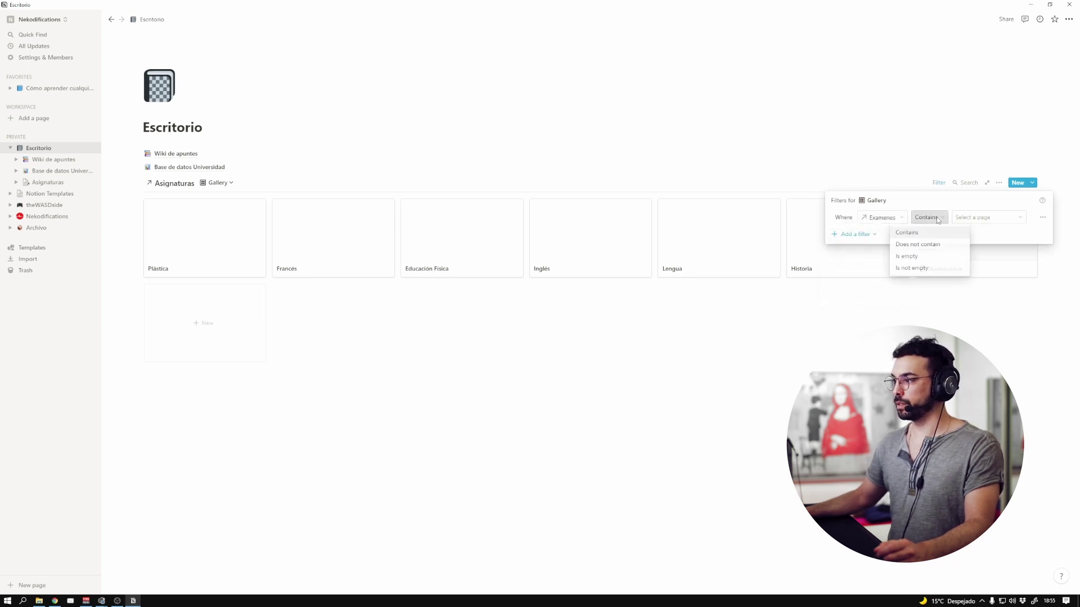
click(923, 270)
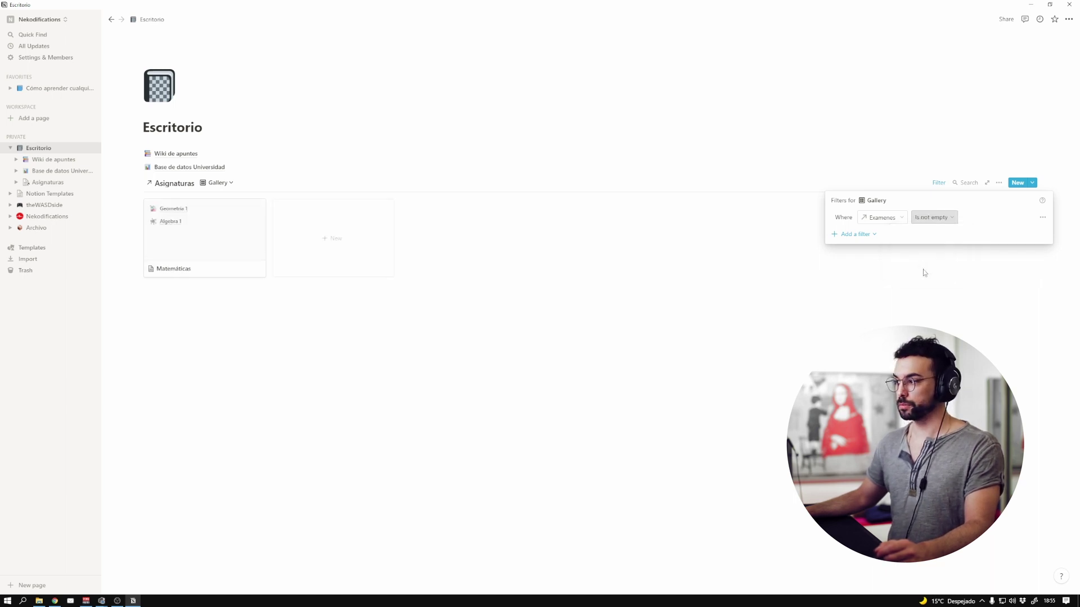
click(624, 359)
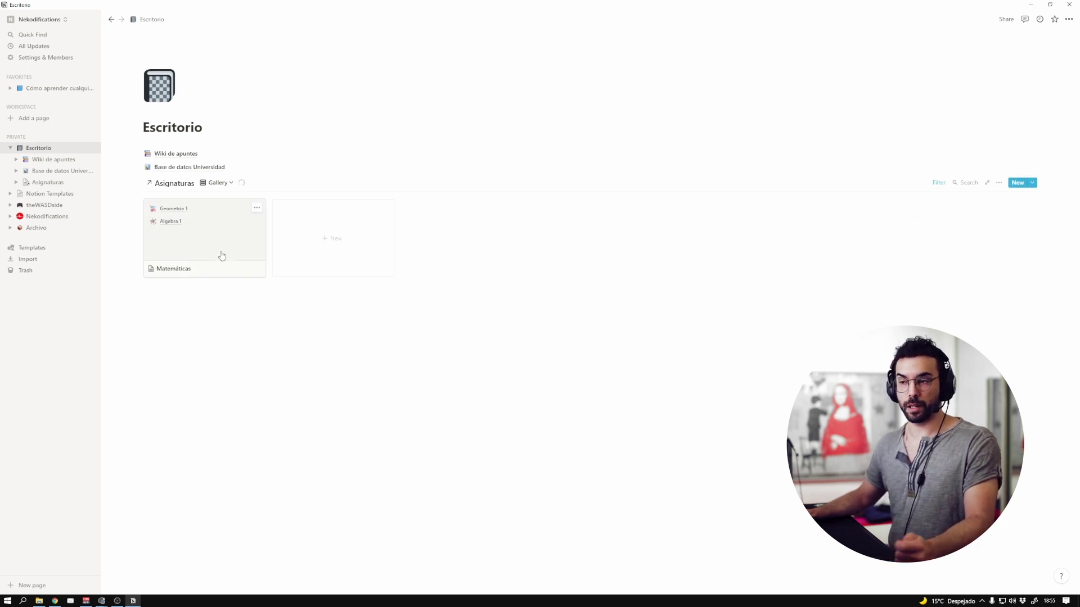
click(180, 273)
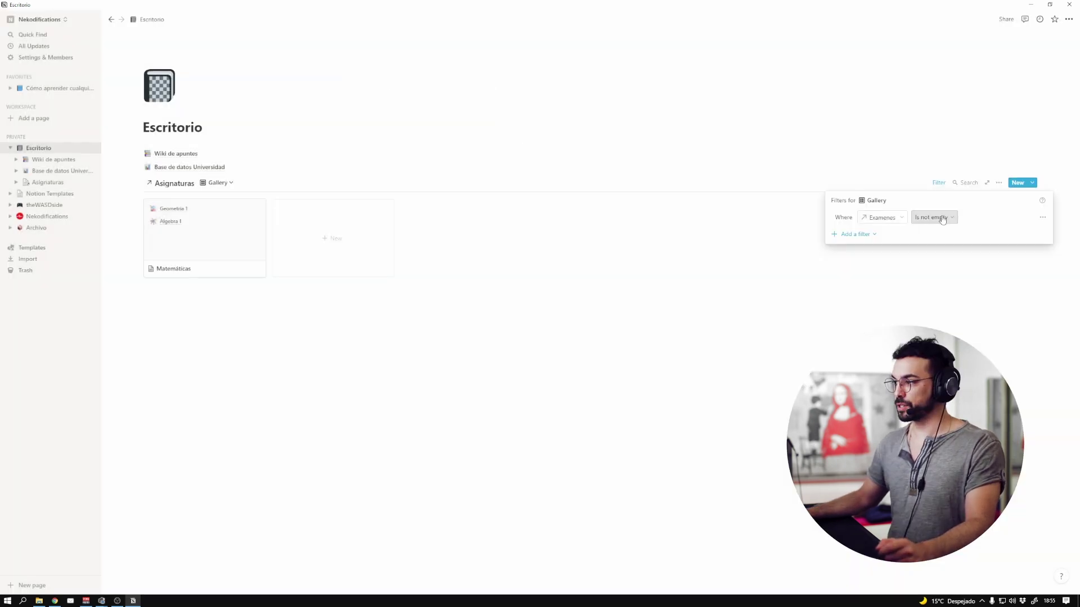
Change the gallery filter to subjects whose Profesor relation contains the first listed professor
click(882, 217)
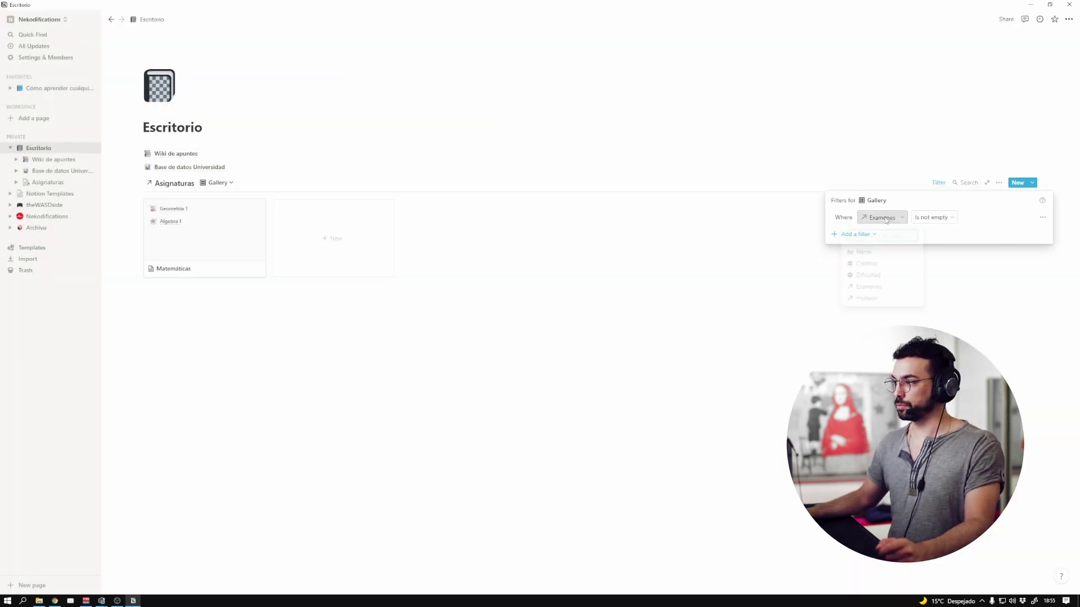
click(866, 300)
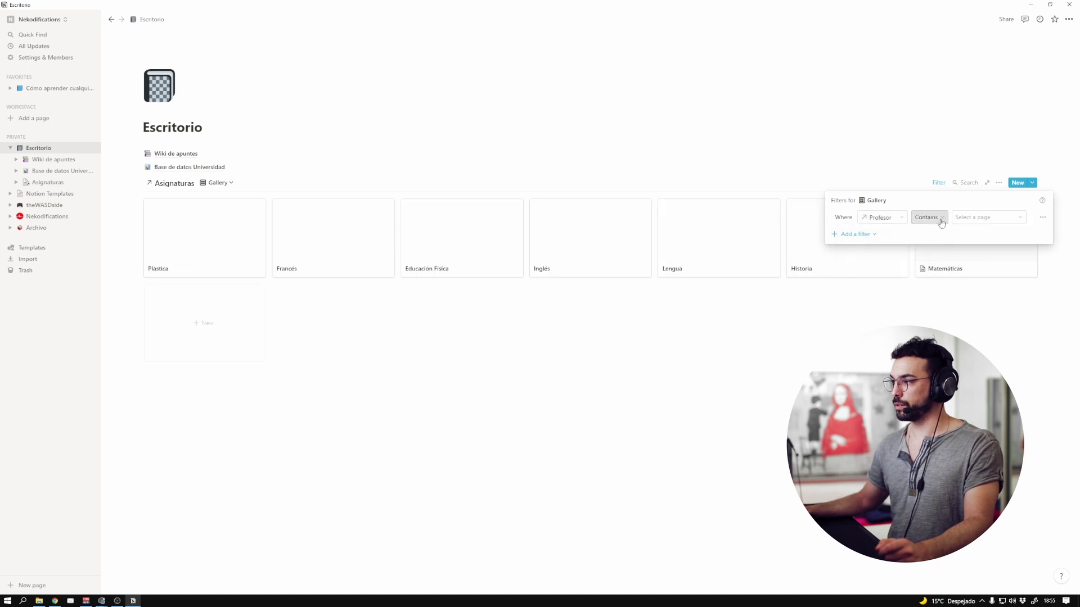
click(940, 222)
click(925, 234)
click(981, 218)
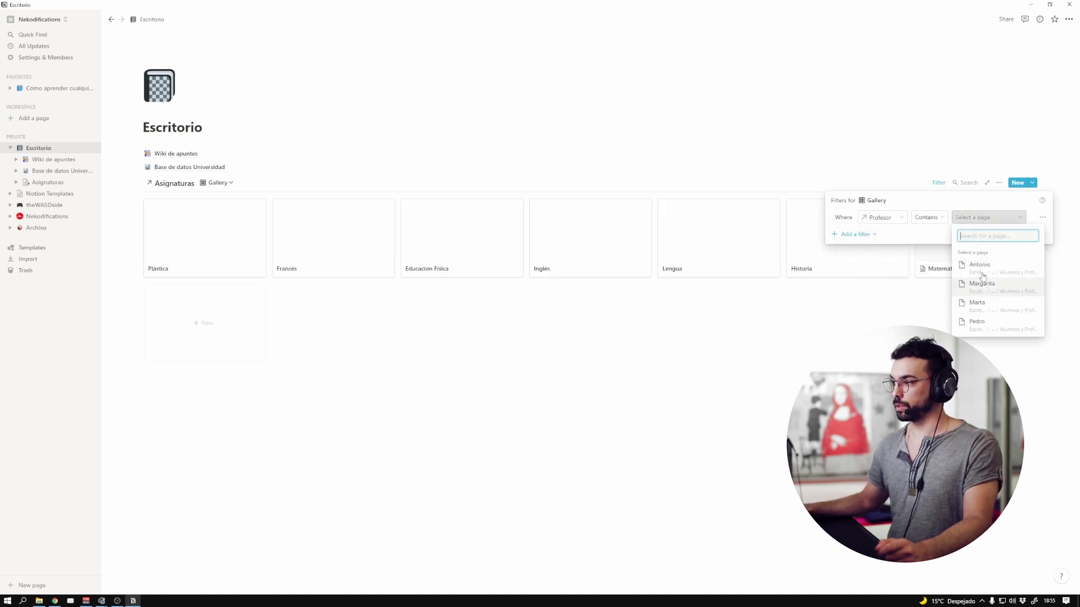
click(979, 265)
click(439, 393)
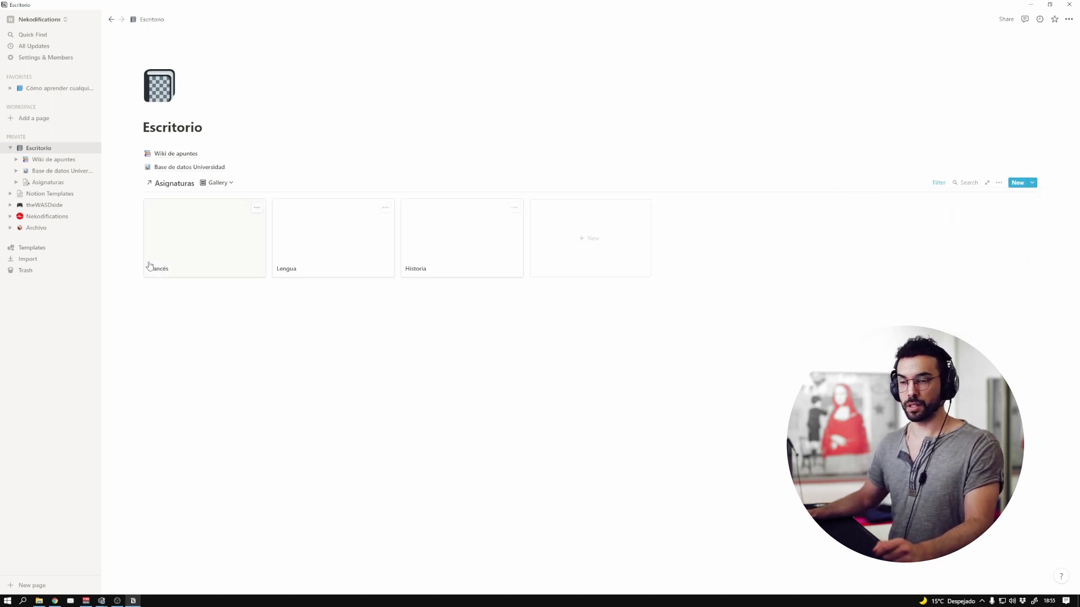
Change the Asignaturas gallery filter to subjects with Créditos greater than 5
click(939, 183)
click(877, 217)
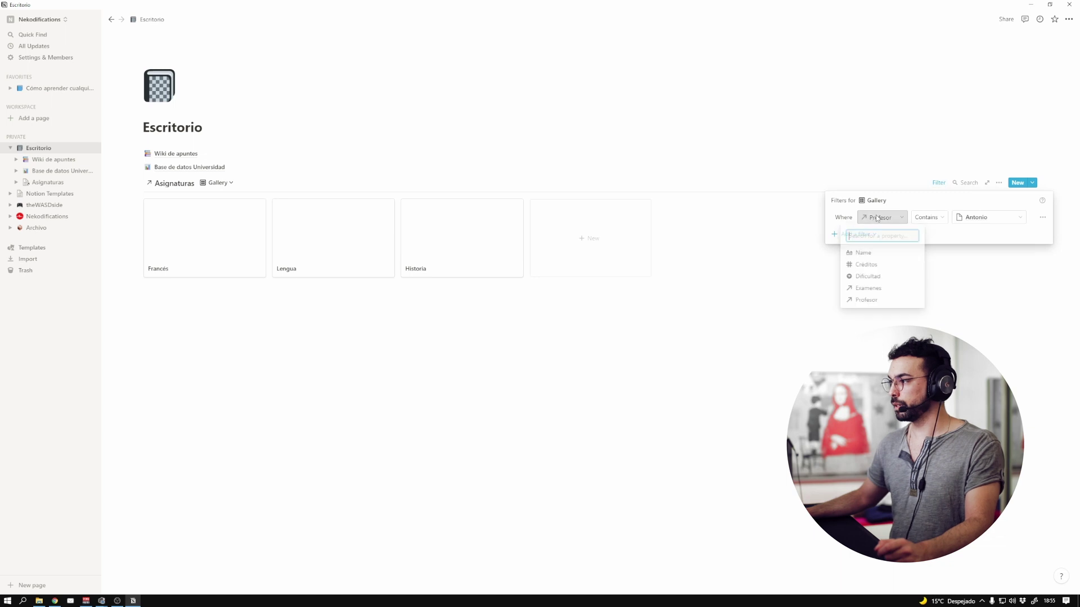
click(866, 264)
click(922, 218)
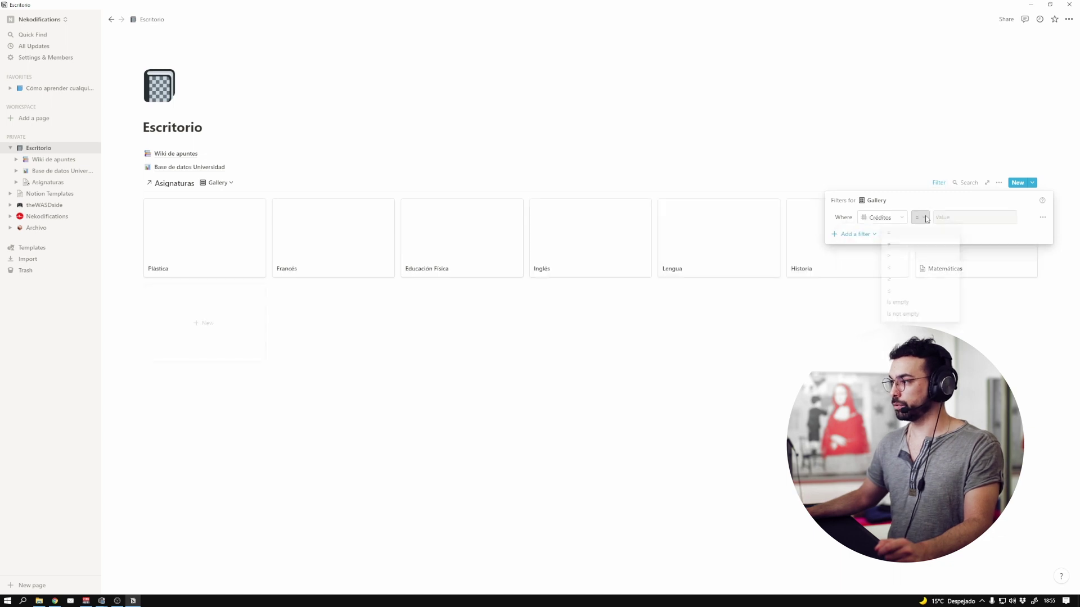
click(897, 263)
click(954, 220)
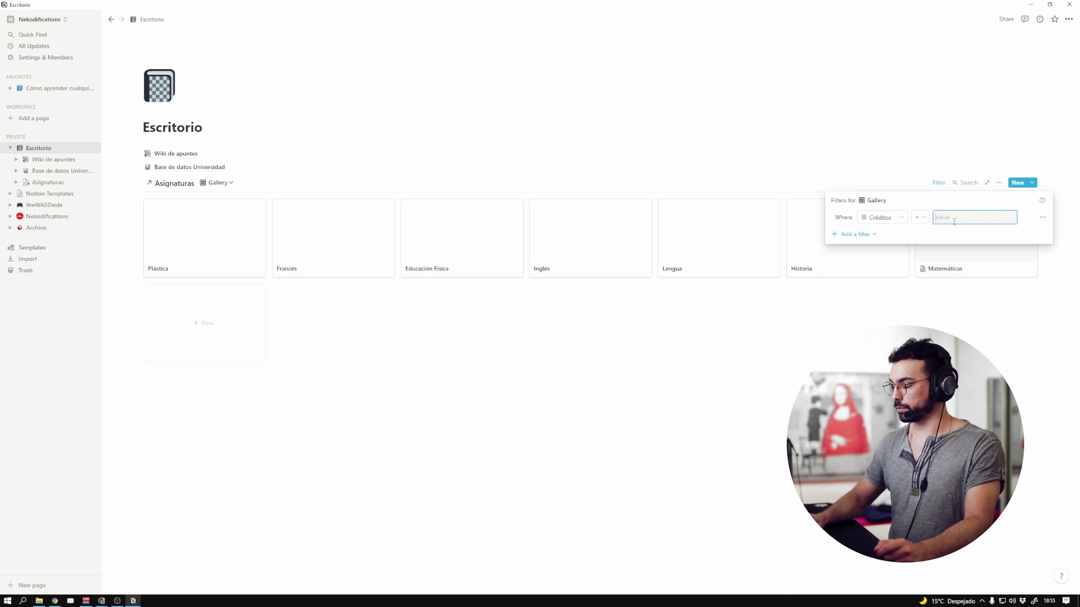
text(5)
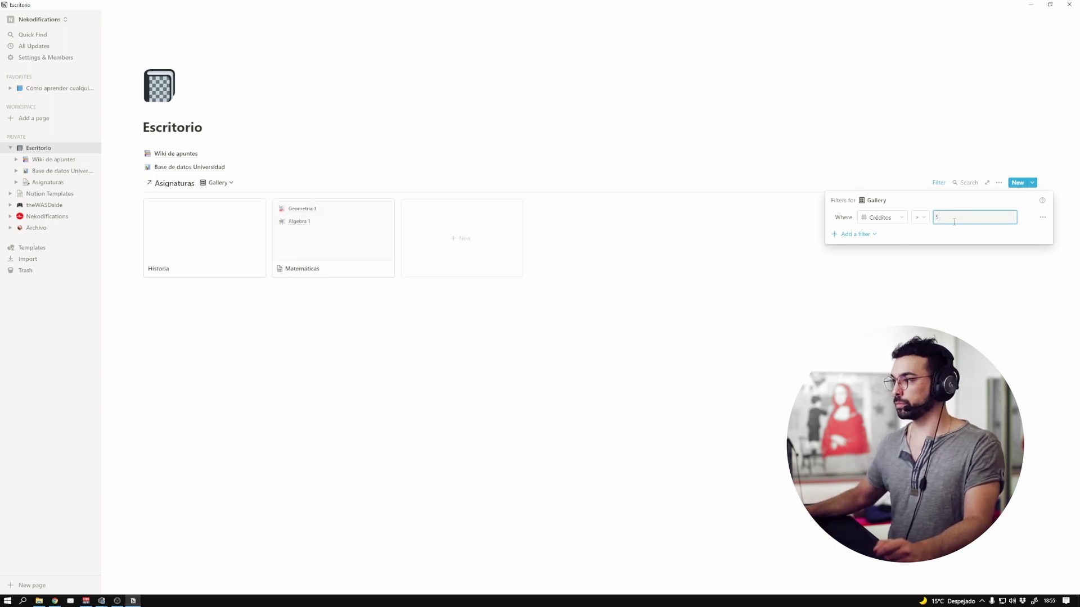
Switch the Créditos filter's comparison to not equal (≠), and close the filter settings
click(919, 217)
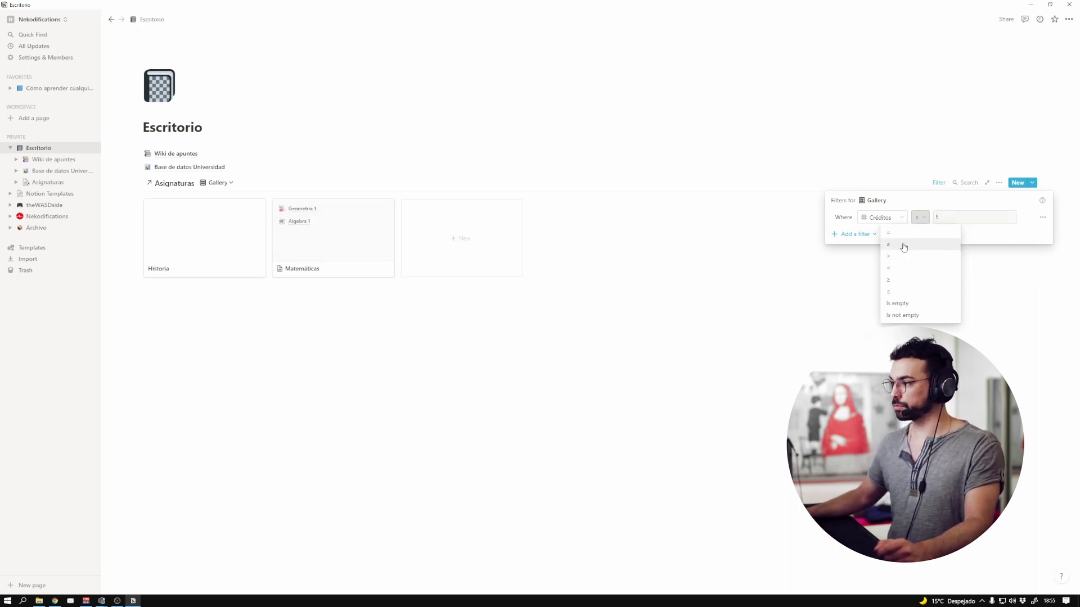
click(904, 247)
click(492, 376)
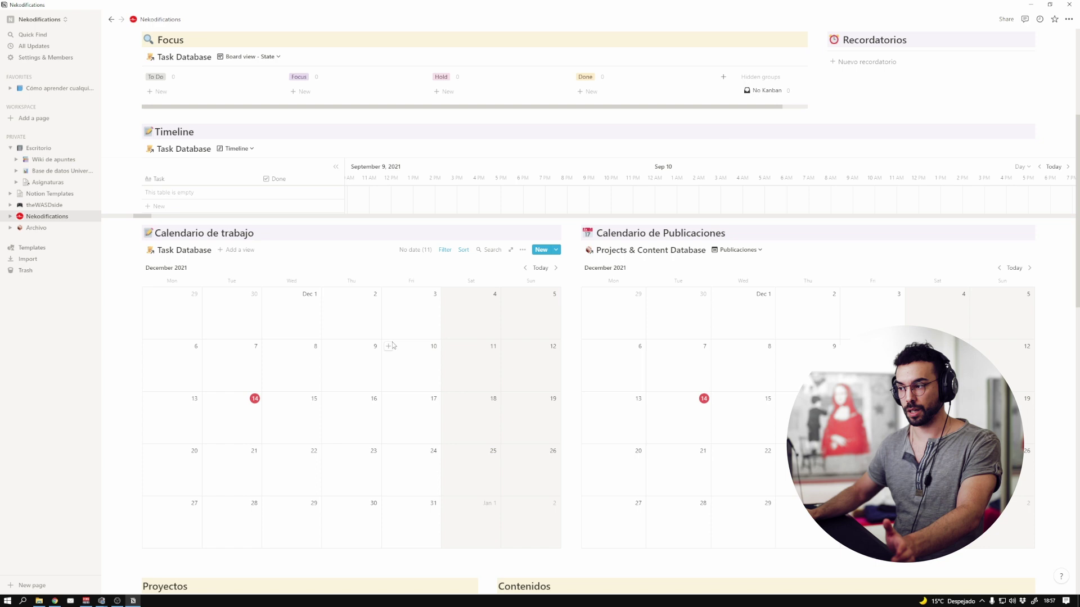
Examine the calendars and the project, content and course galleries on the Nekodifications page
scroll(600, 387, down, 5)
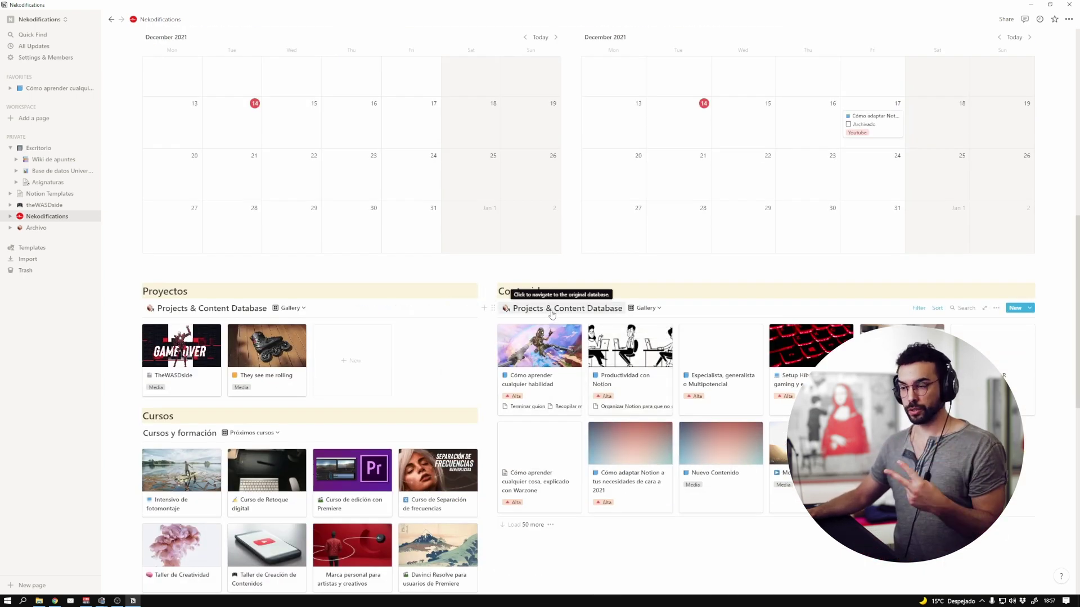
scroll(552, 315, up, 5)
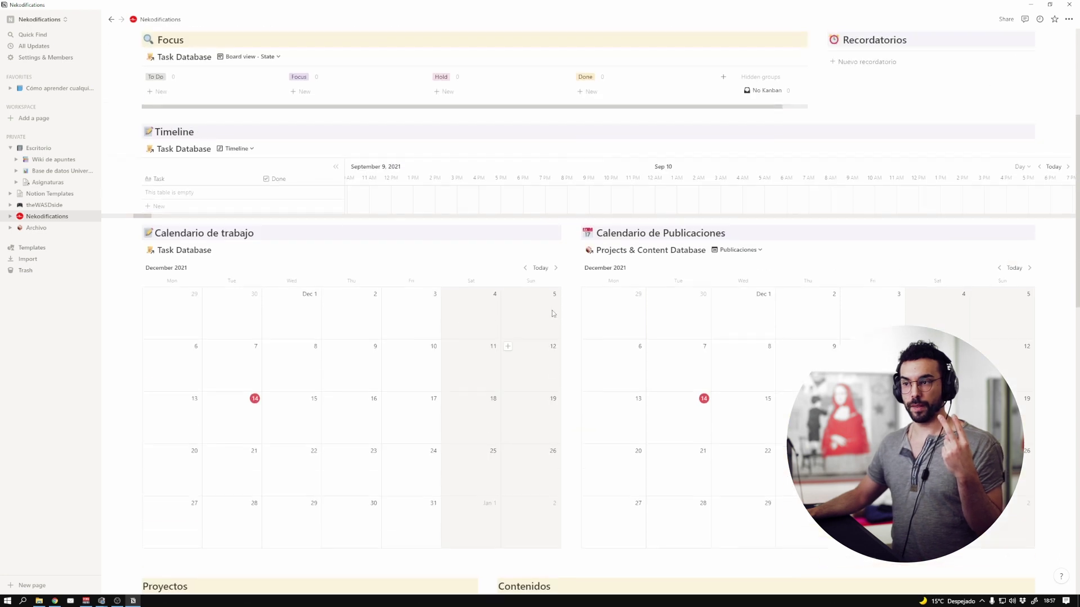
Open the Nuevo contenido card in the Contenidos gallery of the Nekodifications page
scroll(552, 314, down, 2)
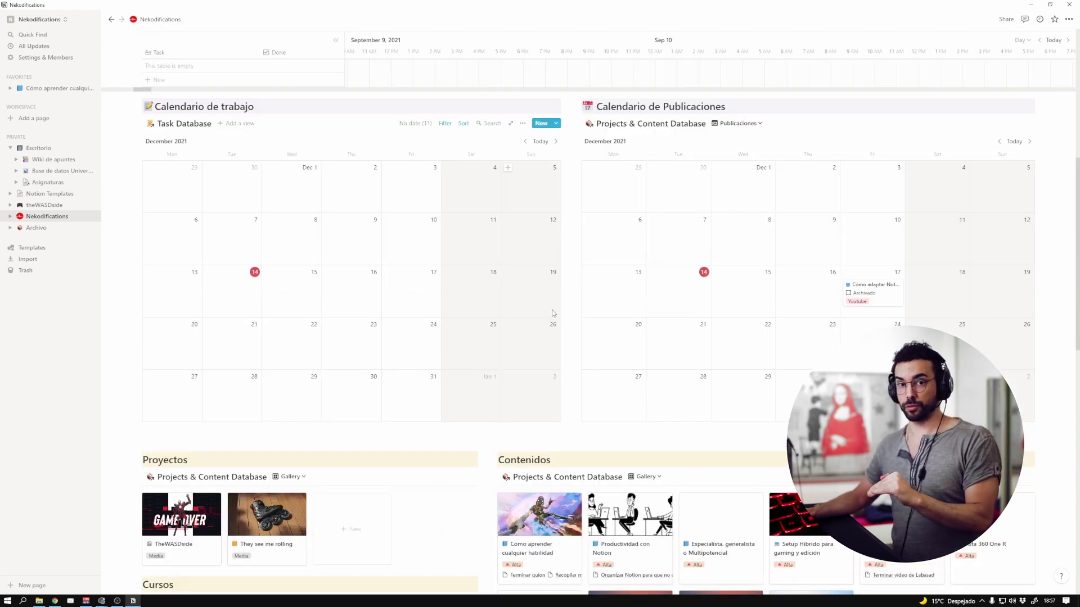
scroll(552, 314, down, 5)
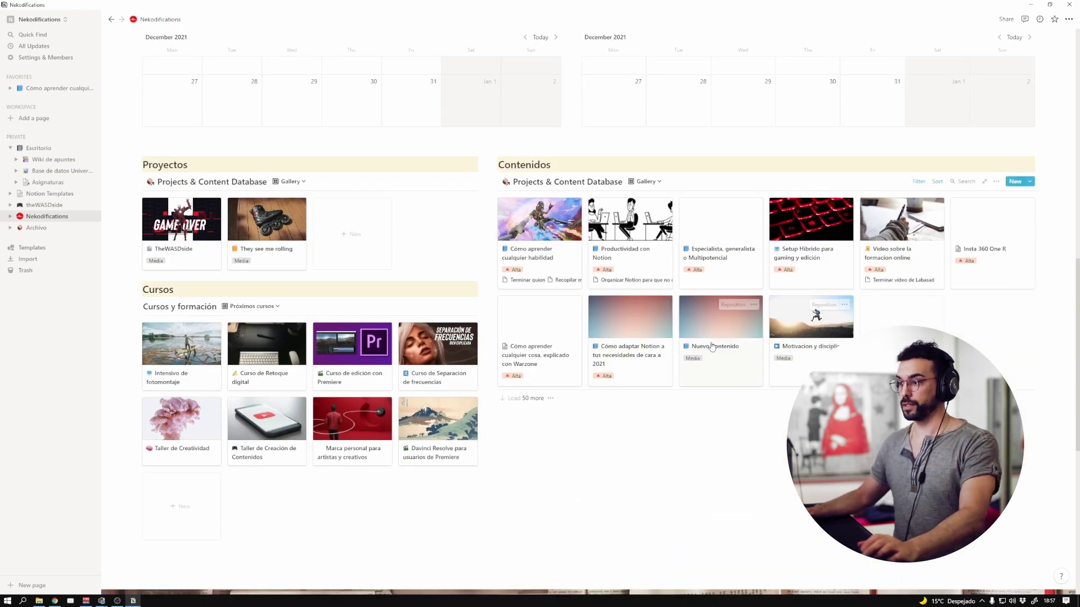
click(712, 346)
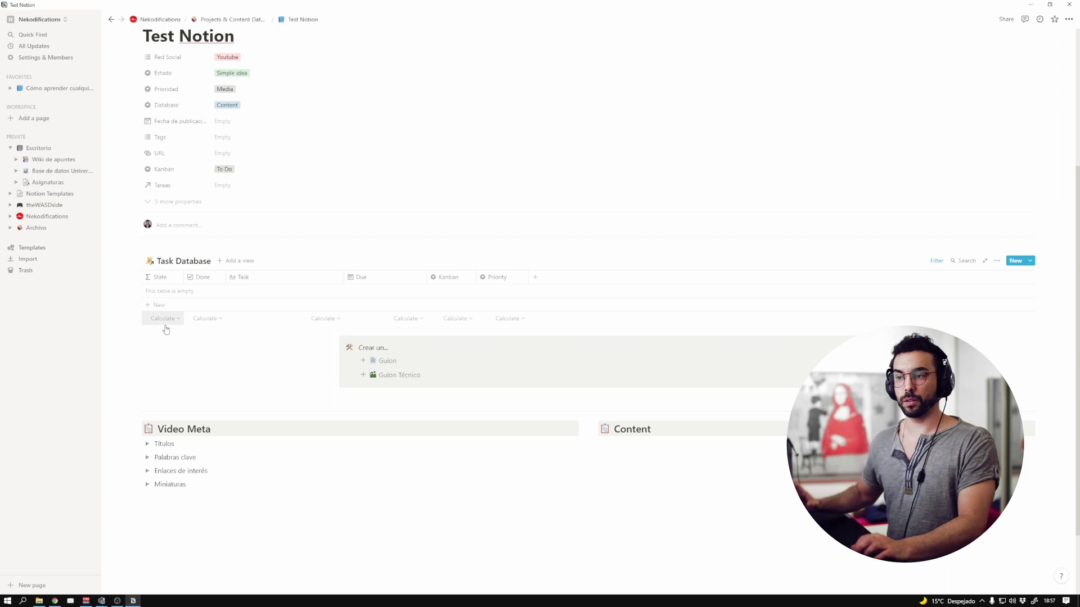
Add the task "Tarea 1" to the Task Database on the Test Notion page, due December 15, 2021
click(245, 295)
text(Tarea 1)
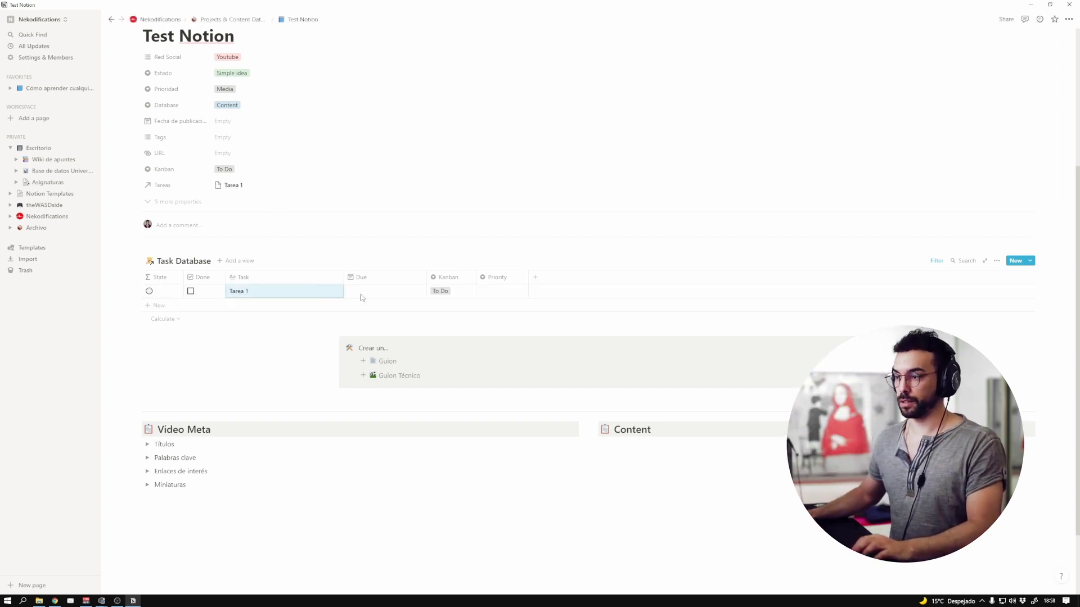
click(379, 292)
click(387, 378)
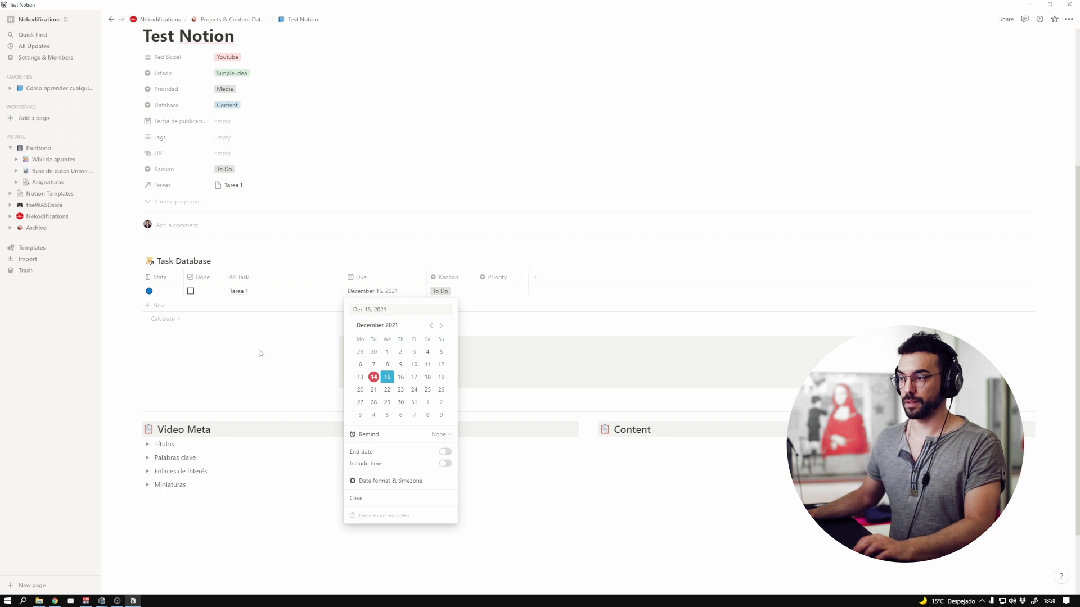
key(Escape)
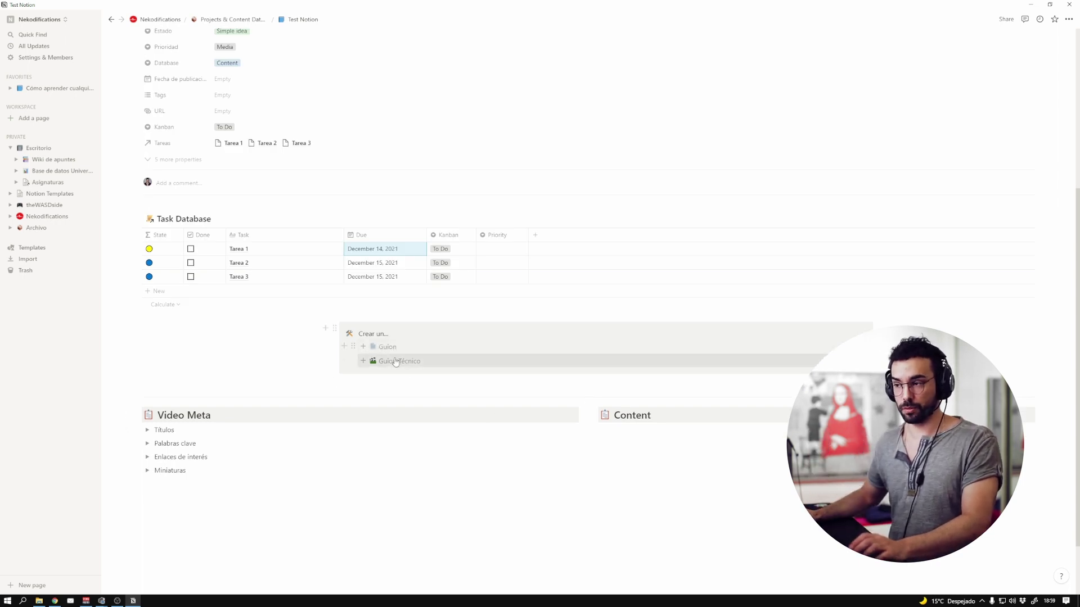
Create a Guion Técnico from the Crear un... block, place it under Content, and title it "Guion técnico - Test"
click(362, 361)
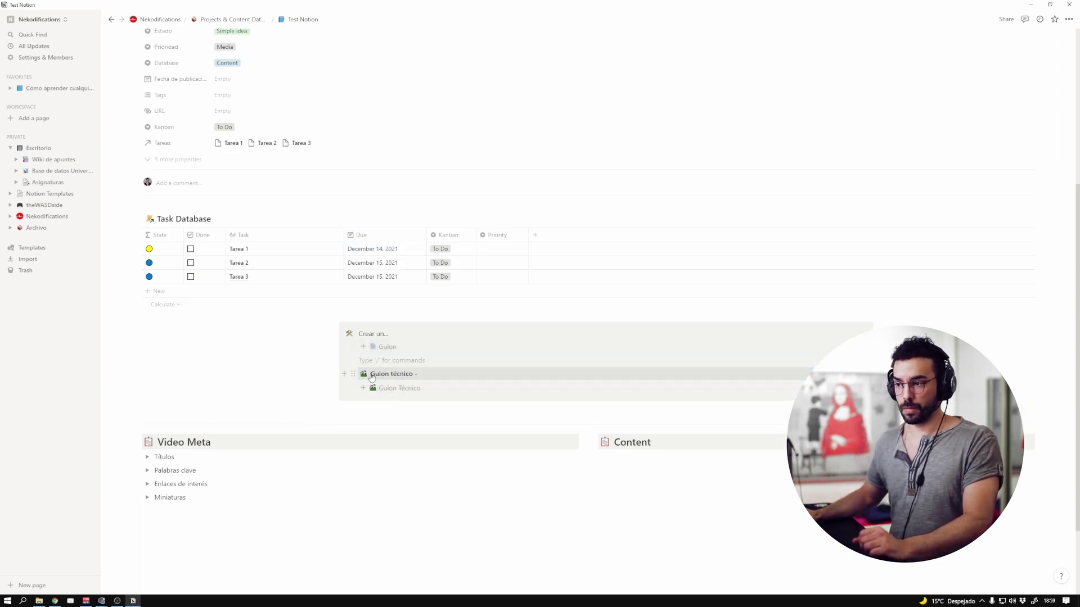
drag(353, 373, 626, 465)
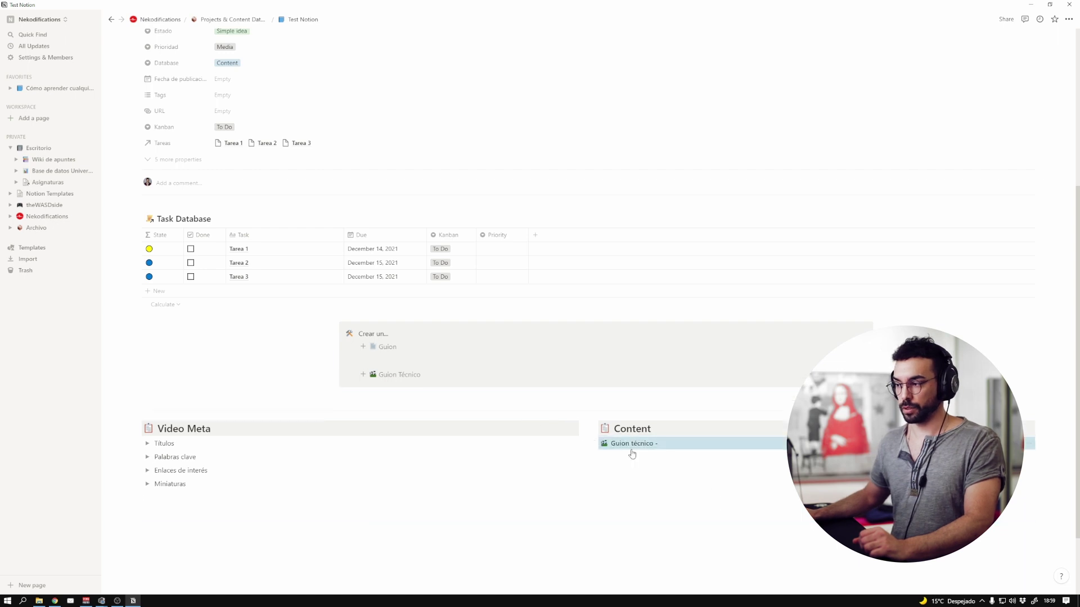
click(631, 445)
click(289, 55)
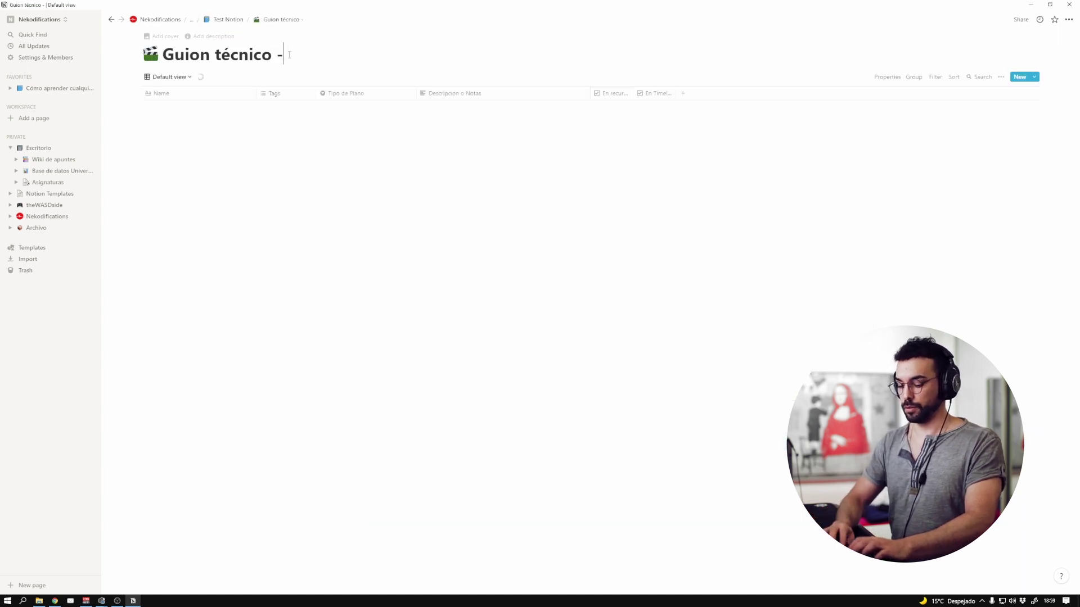
text(Test)
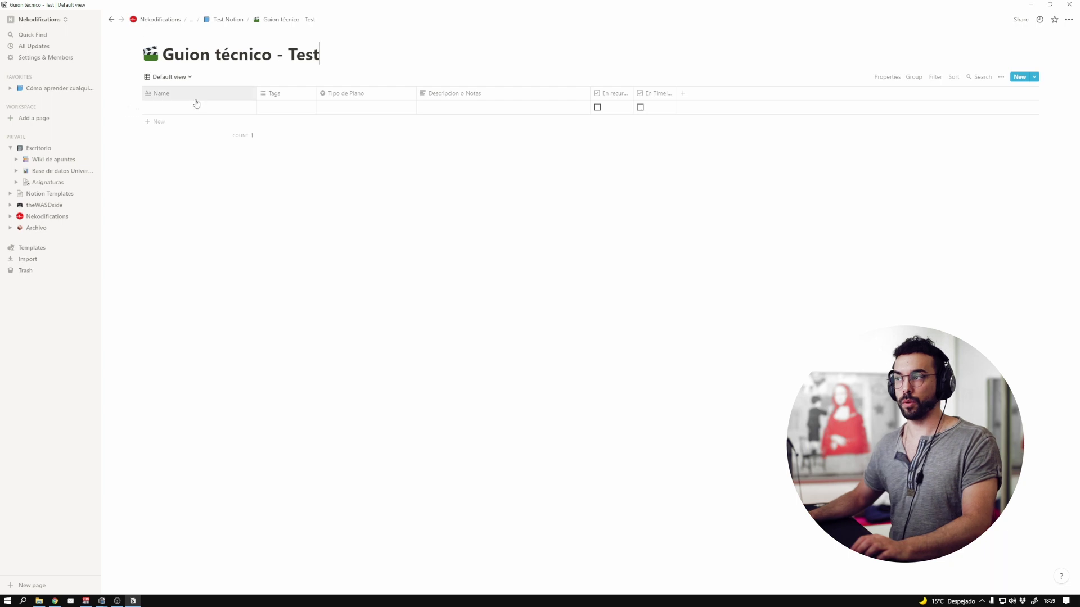
Check the Tags options in the technical script's first row, and return to the Test Notion page
click(346, 107)
click(292, 109)
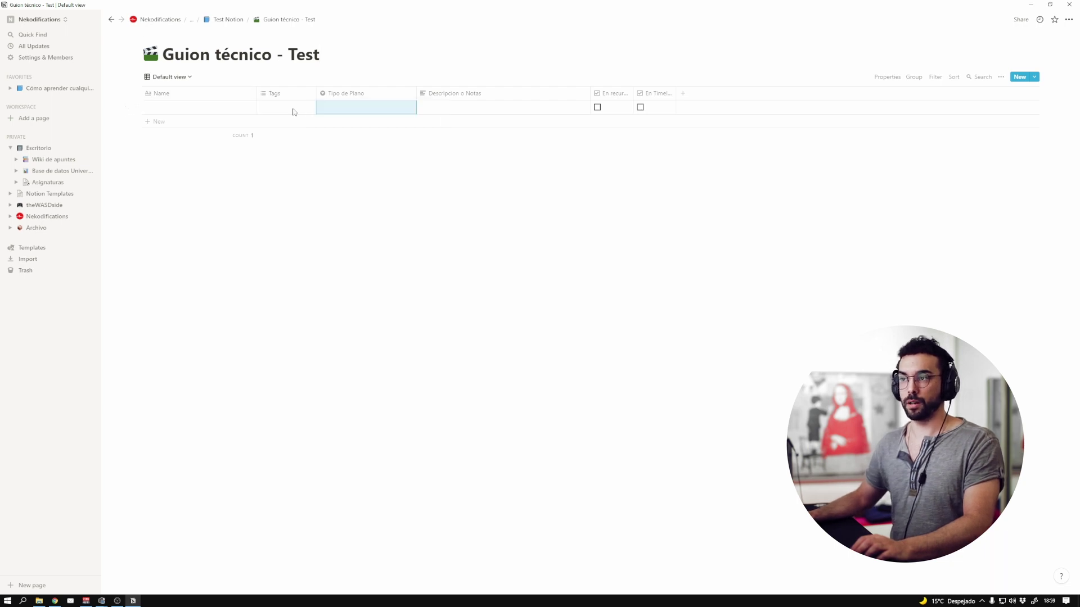
click(292, 109)
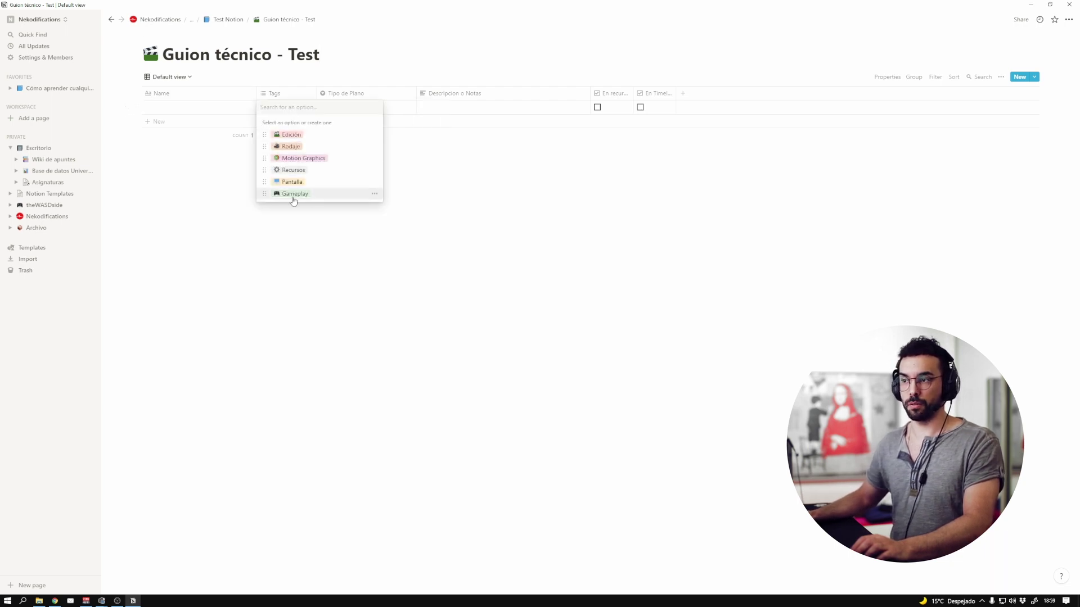
key(Escape)
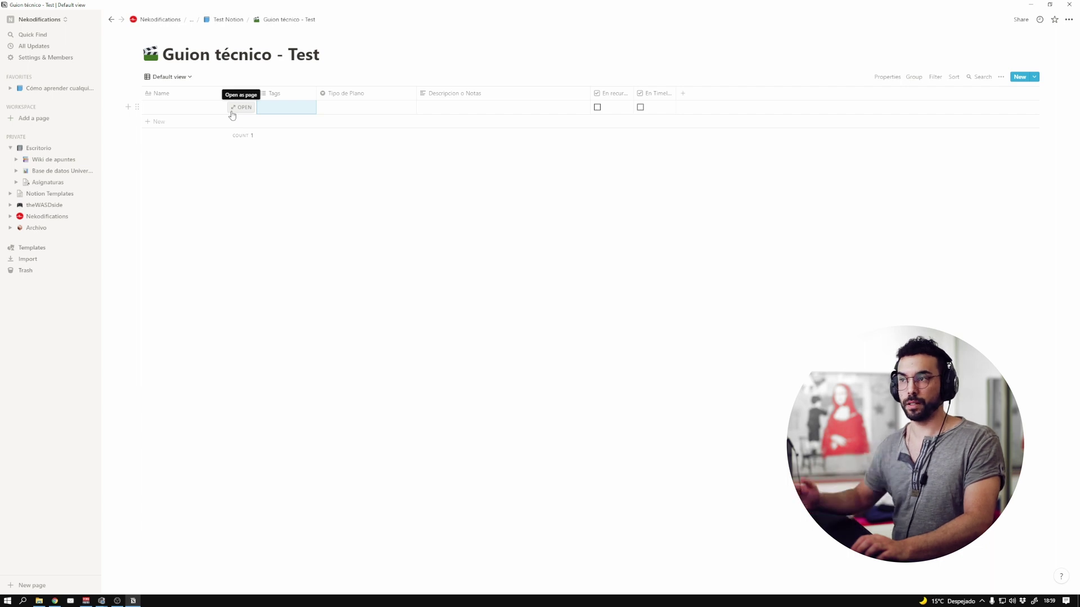
click(231, 20)
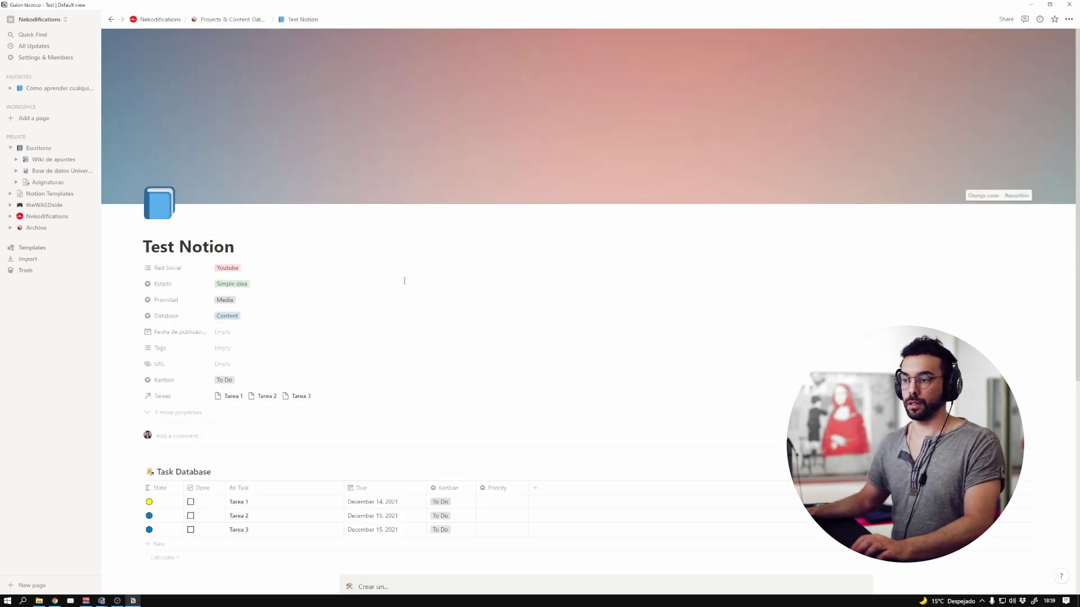
scroll(407, 305, down, 4)
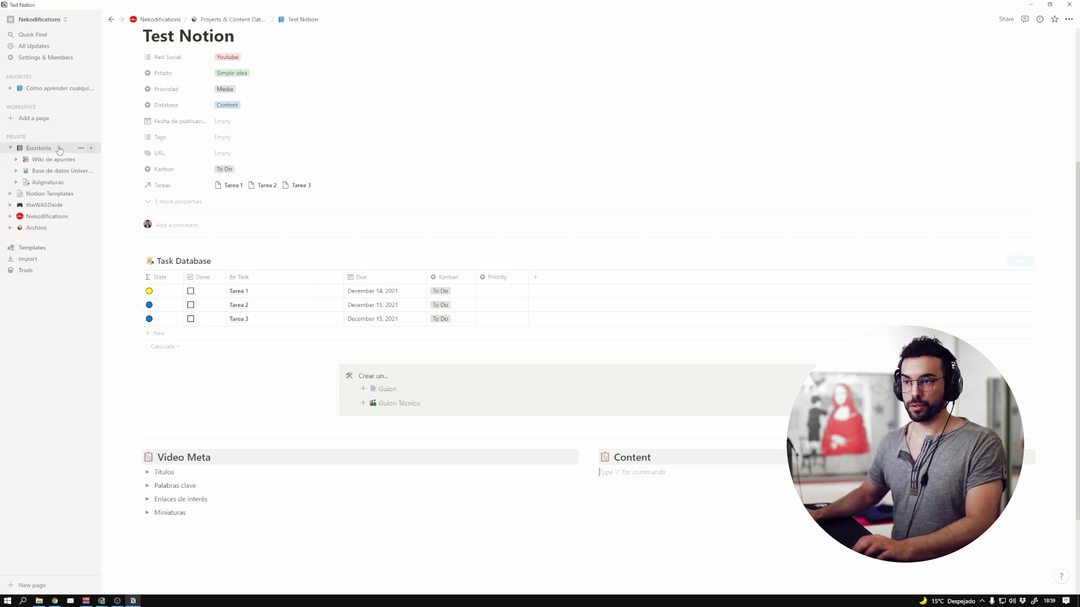
Open the Nekodifications page and switch the Timeline view of the Task Database to the Week scale
click(38, 218)
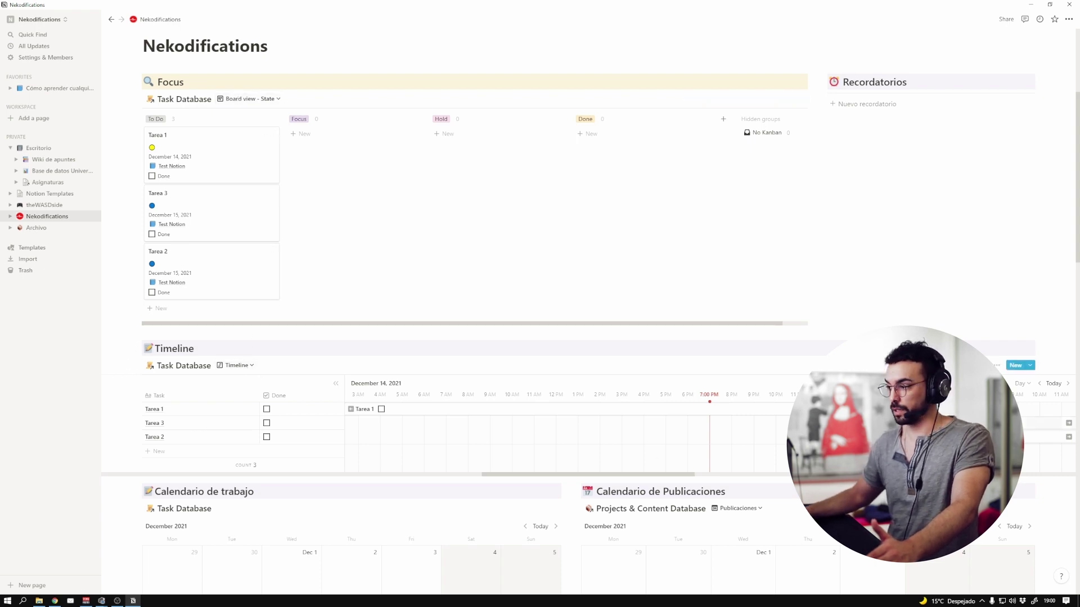
click(1026, 383)
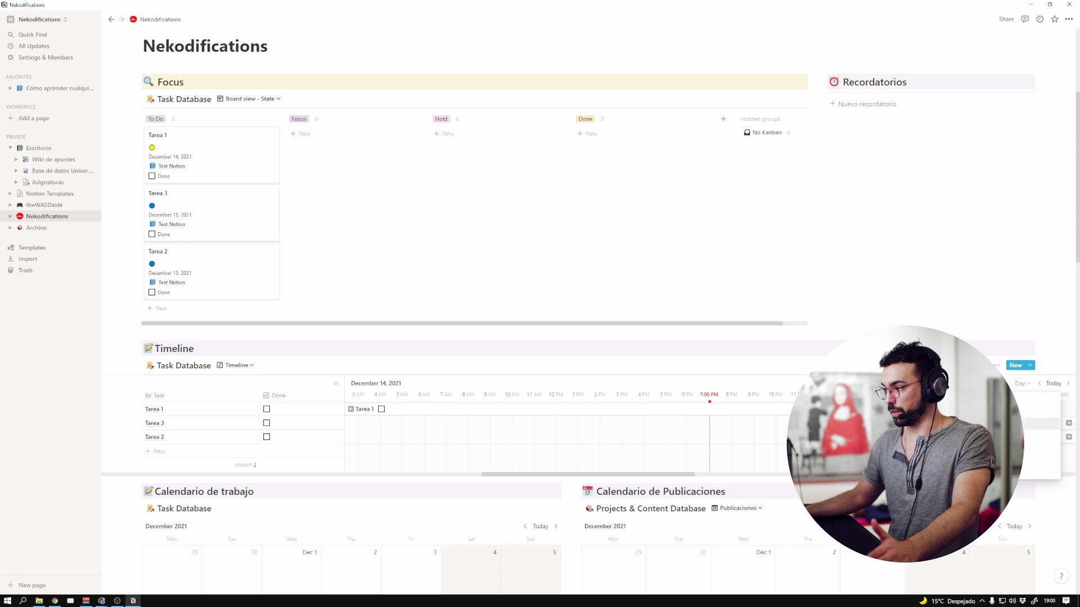
click(1042, 426)
scroll(549, 474, right, 4)
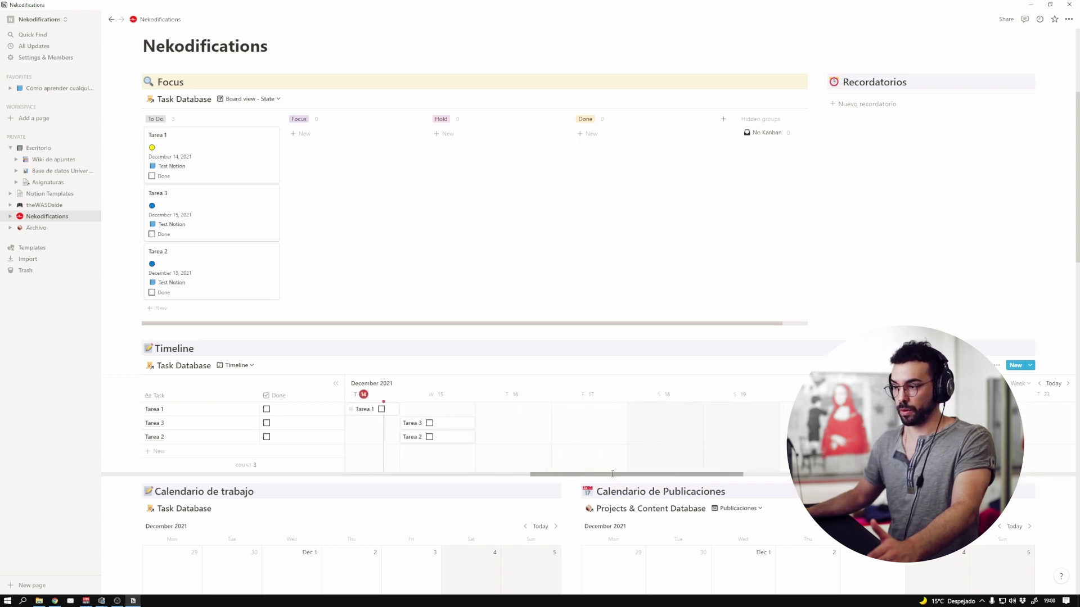
scroll(624, 419, left, 5)
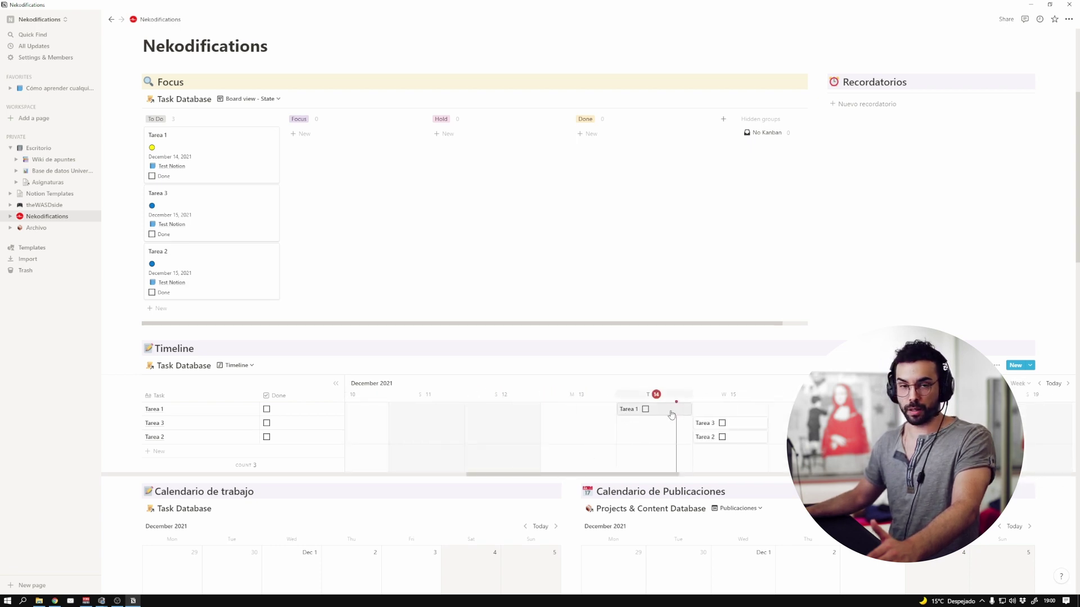
Examine the tasks in the weekly Timeline, the Calendario de trabajo and the Calendario de Publicaciones
scroll(572, 354, down, 2)
scroll(572, 354, left, 1)
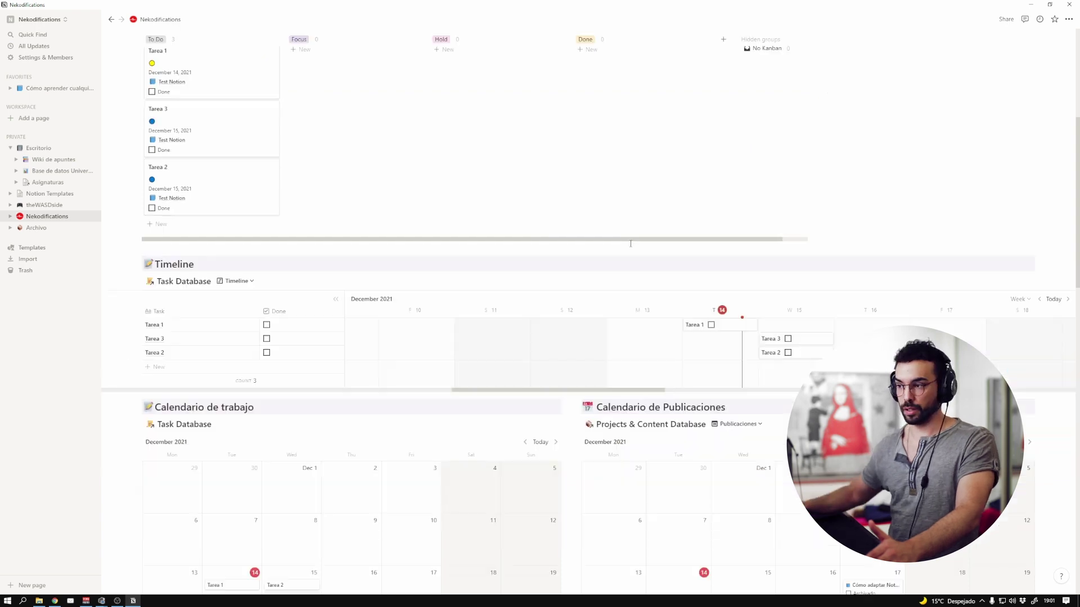
scroll(572, 388, right, 4)
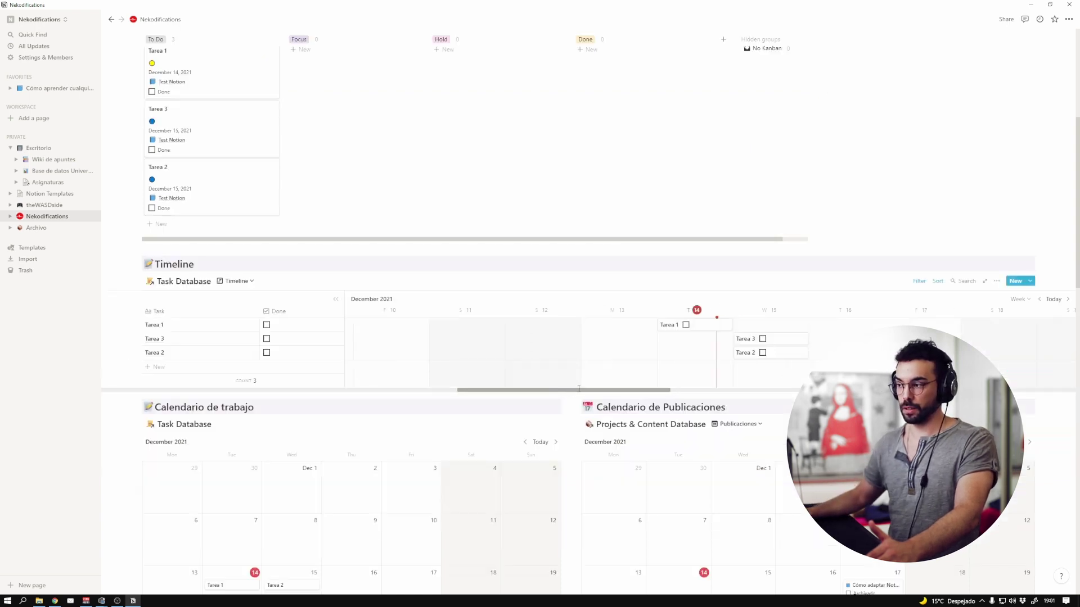
scroll(509, 331, left, 1)
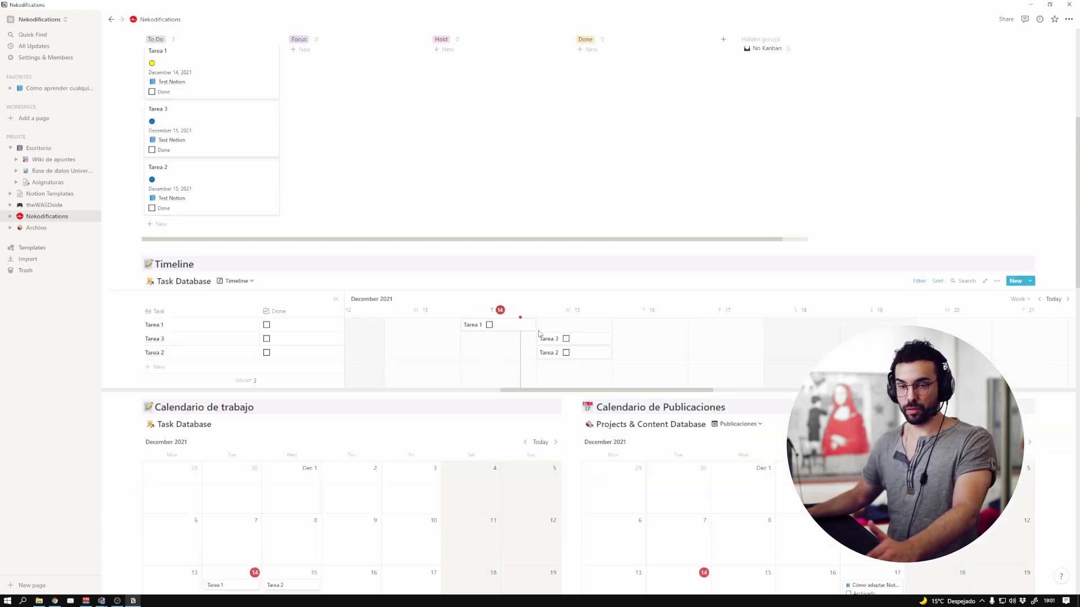
scroll(538, 334, down, 4)
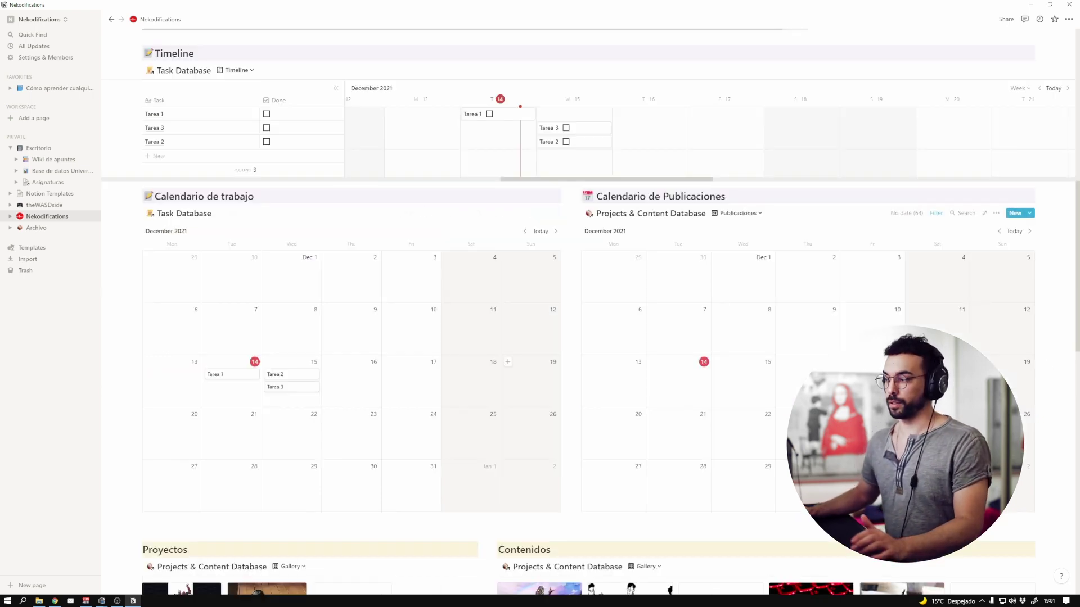
scroll(506, 366, down, 1)
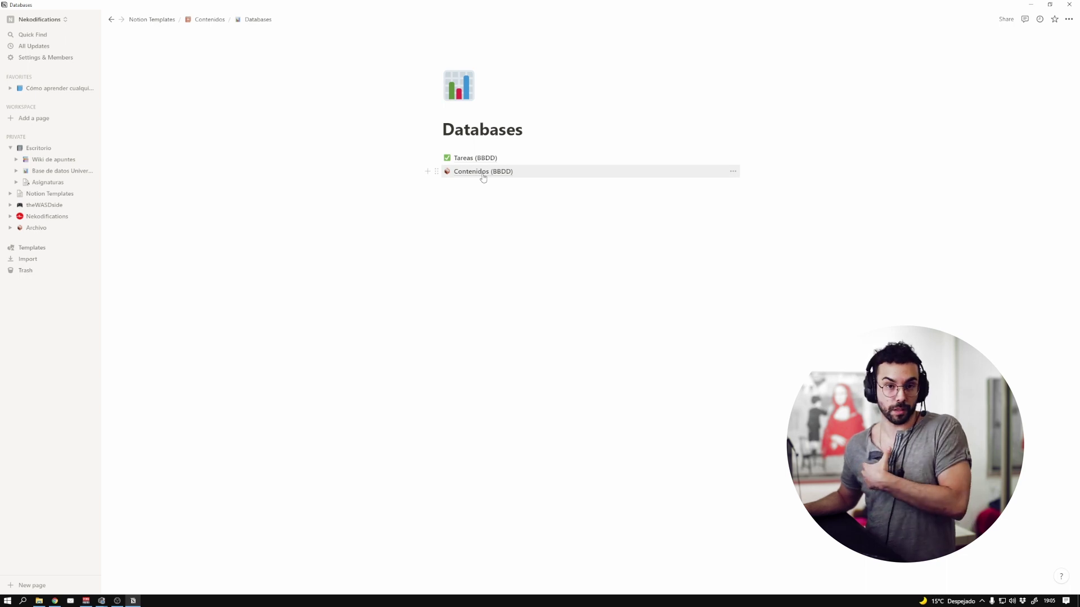
Open the Contenidos (BBDD) database from the Databases page and delete its existing entry
click(483, 172)
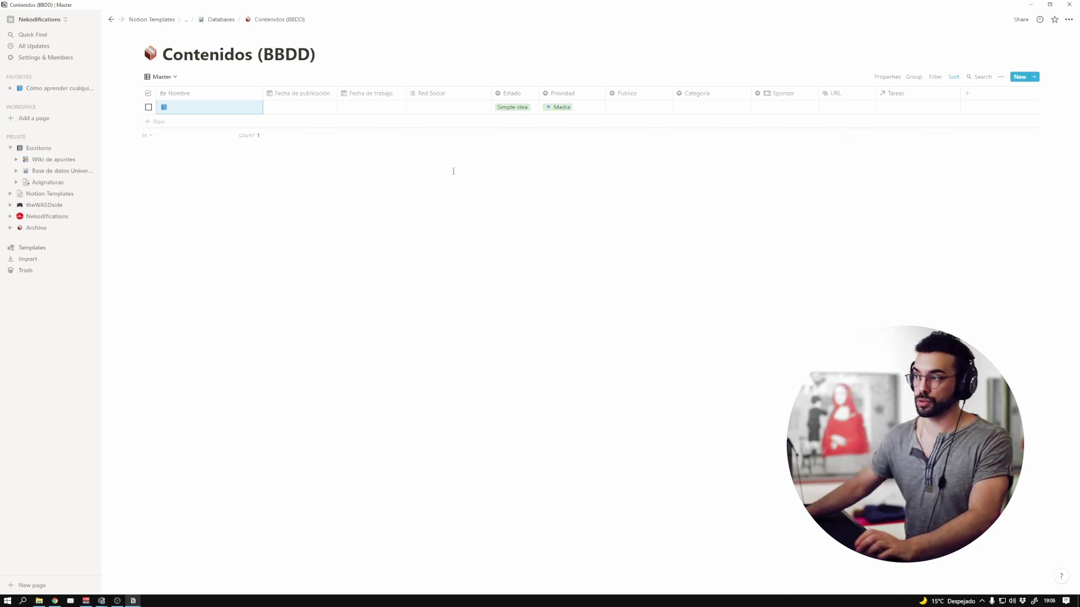
key(Delete)
Add a new entry to Contenidos (BBDD), open it as a page and apply the Nuevo contenido template
click(1034, 76)
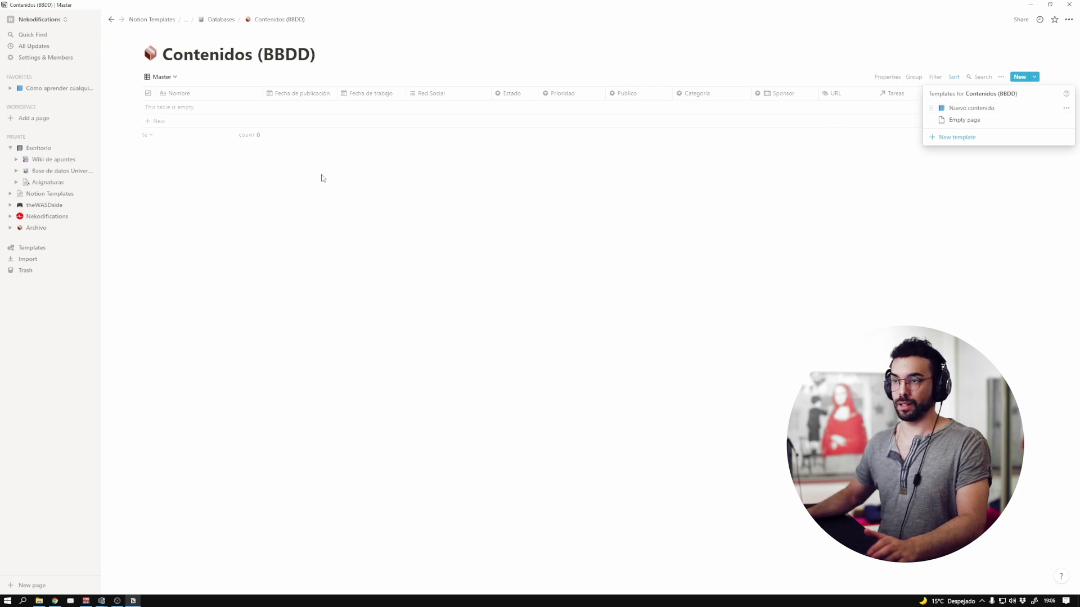
click(205, 121)
key(Escape)
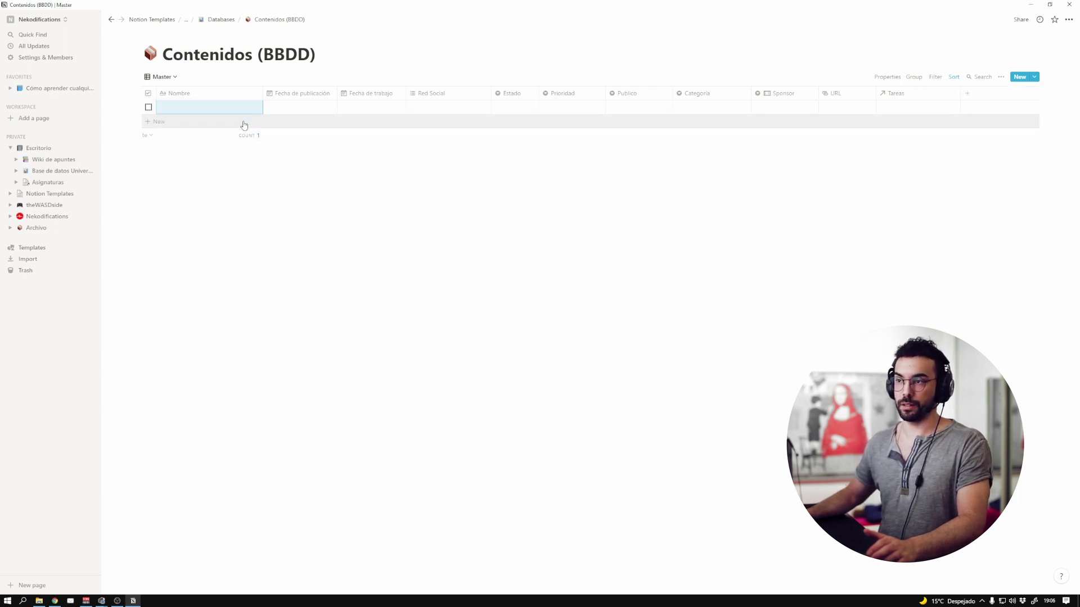
click(251, 109)
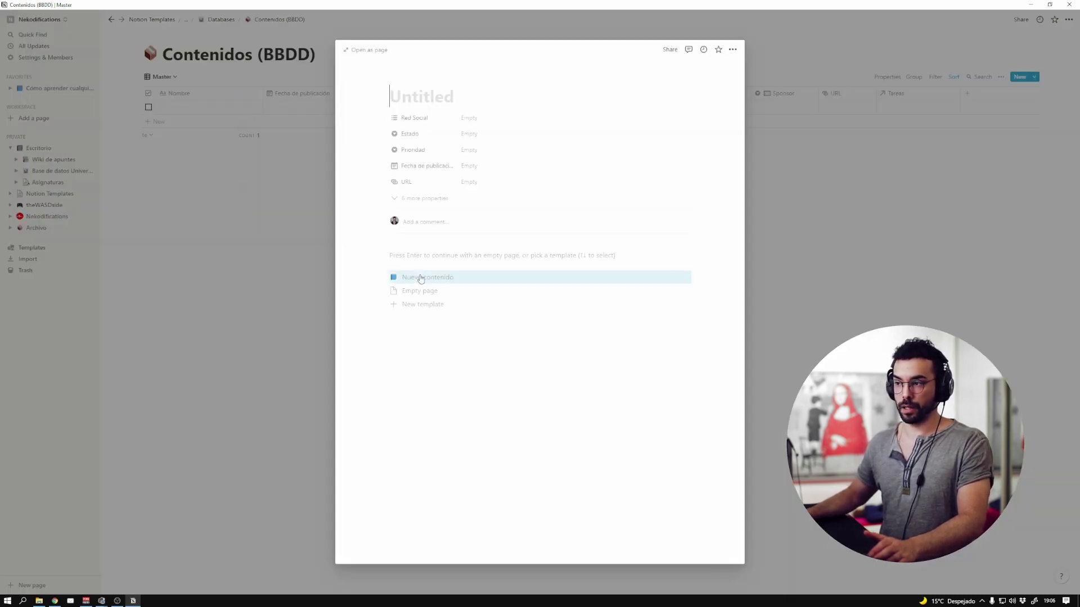
click(419, 277)
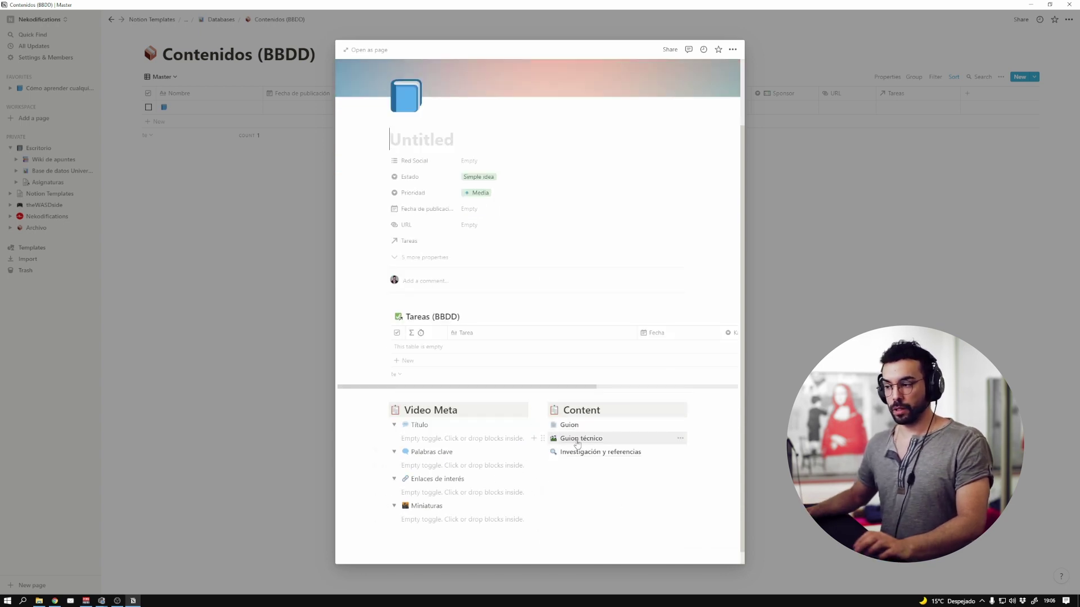
Inspect the columns of the new entry's Guion técnico table, and go back to the entry's page
click(573, 438)
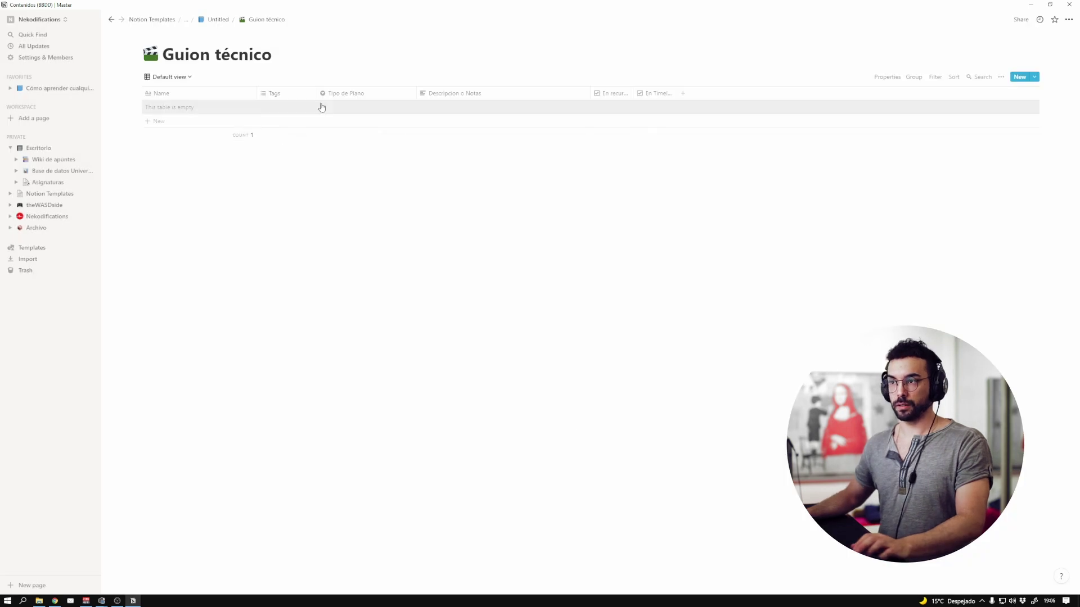
click(294, 107)
click(365, 107)
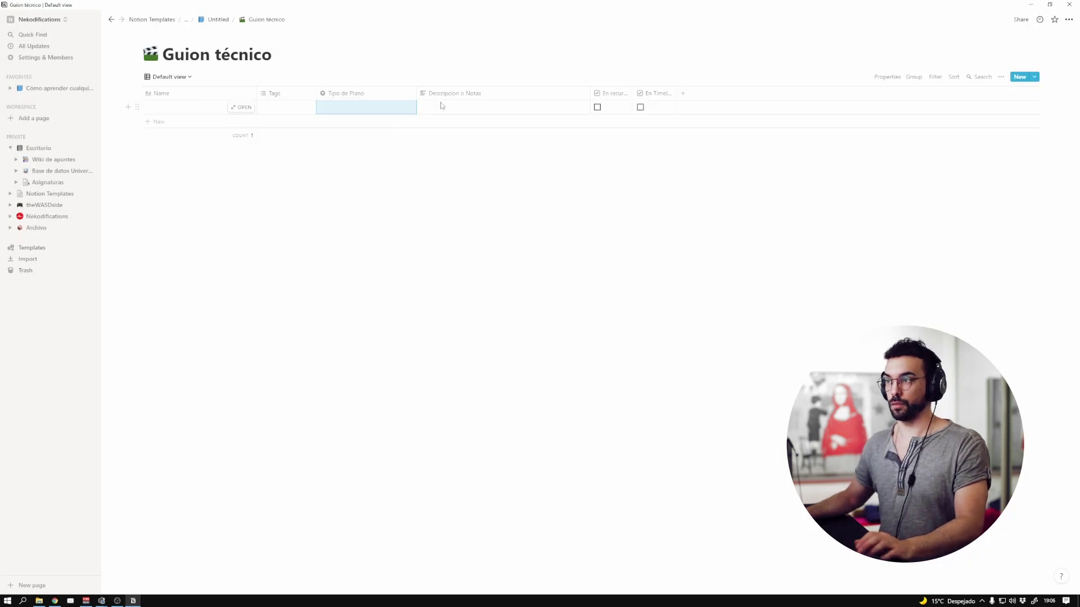
drag(633, 92, 724, 89)
key(ctrl+bracketleft)
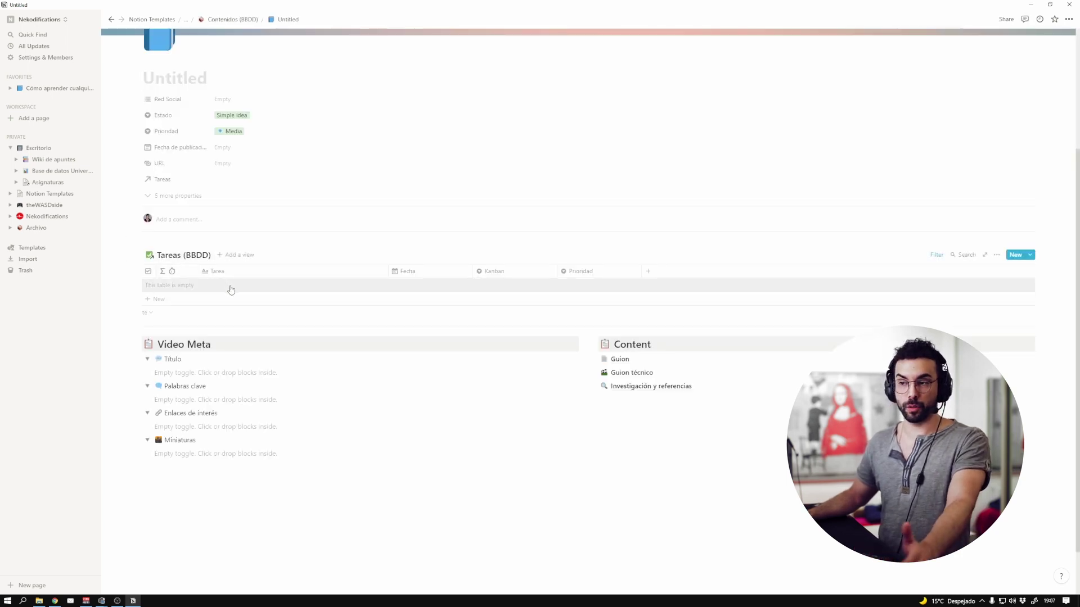
Leave the content entry and go up through Contenidos (BBDD) to the Databases page
scroll(178, 97, up, 3)
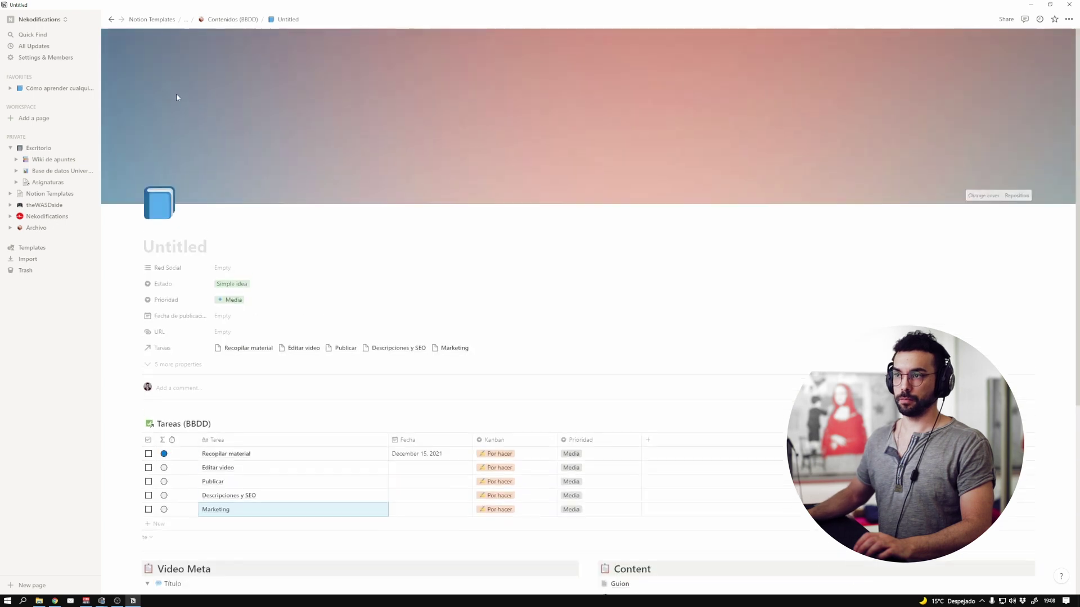
click(219, 21)
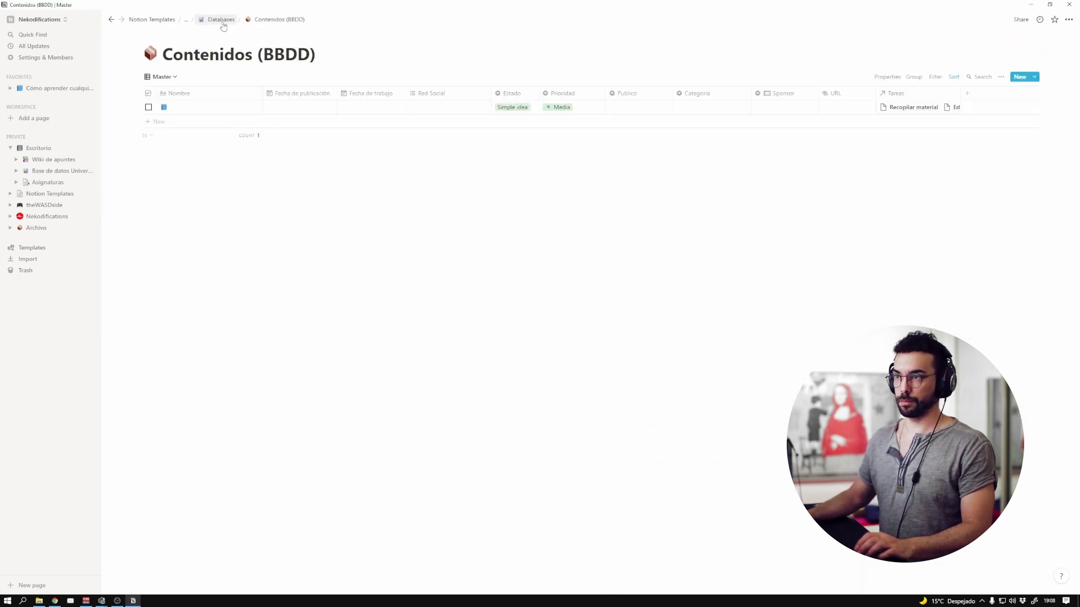
click(217, 19)
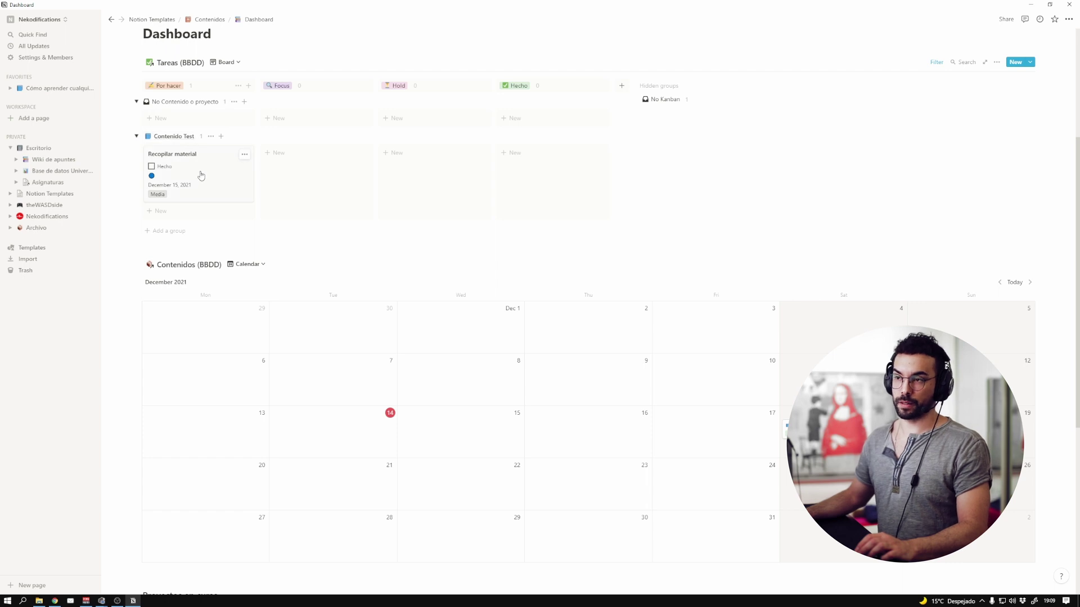
View the filter settings of the Tareas (BBDD) board on the Dashboard, and close them
scroll(524, 160, up, 2)
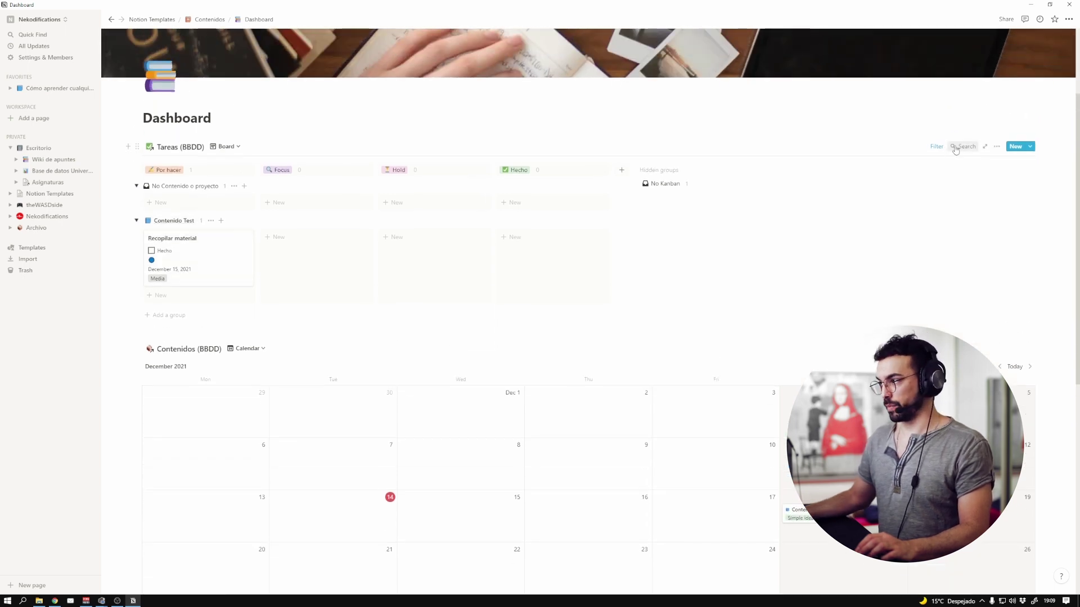
click(936, 146)
click(127, 305)
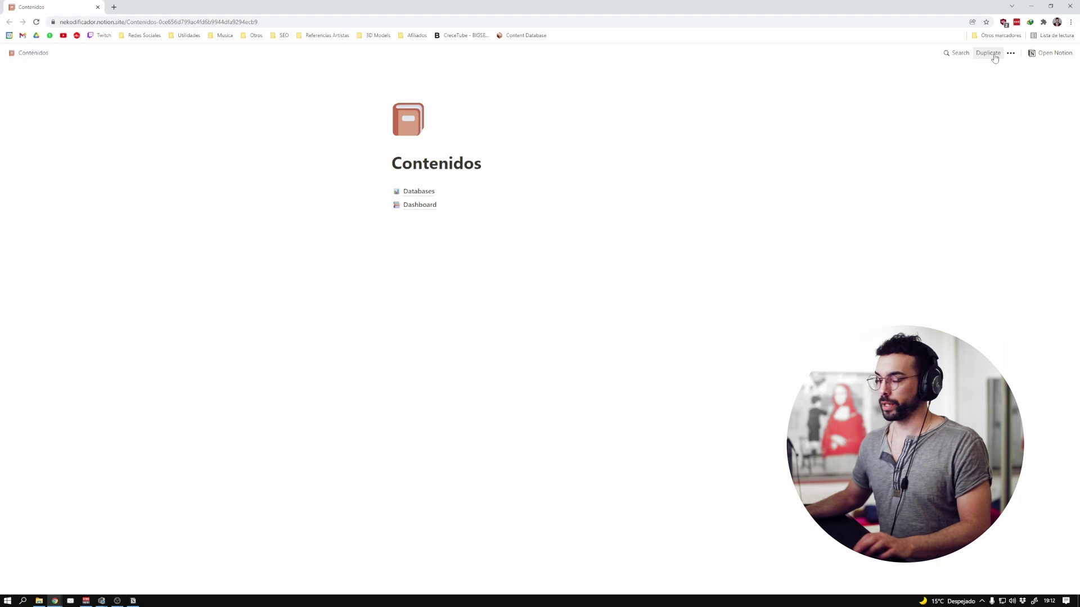
Duplicate the shared Contenidos page into the Nekodifications workspace, and open the copy's Databases page
click(993, 56)
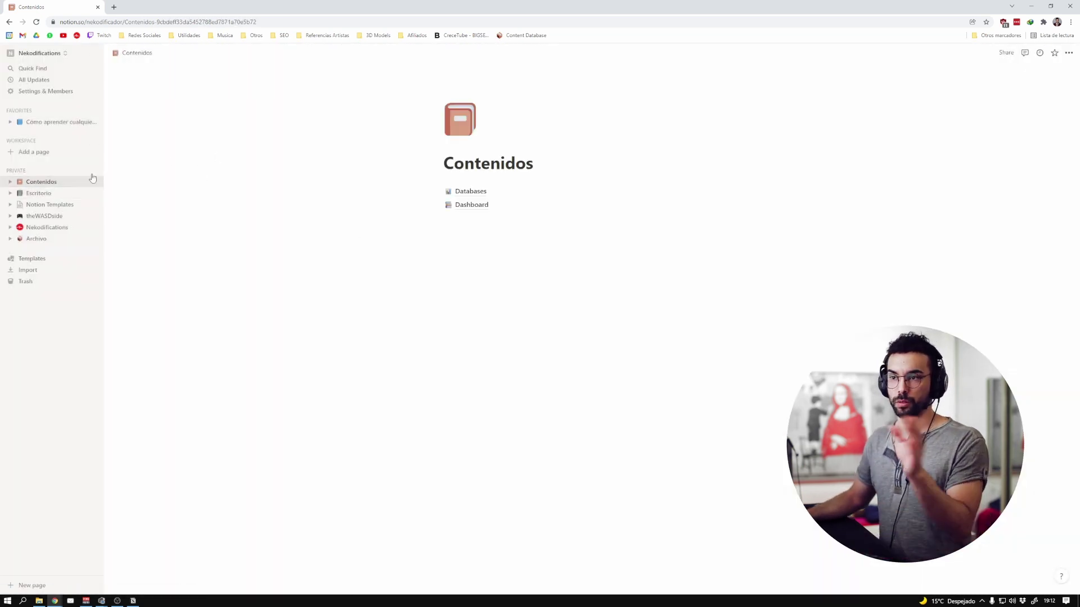
click(10, 182)
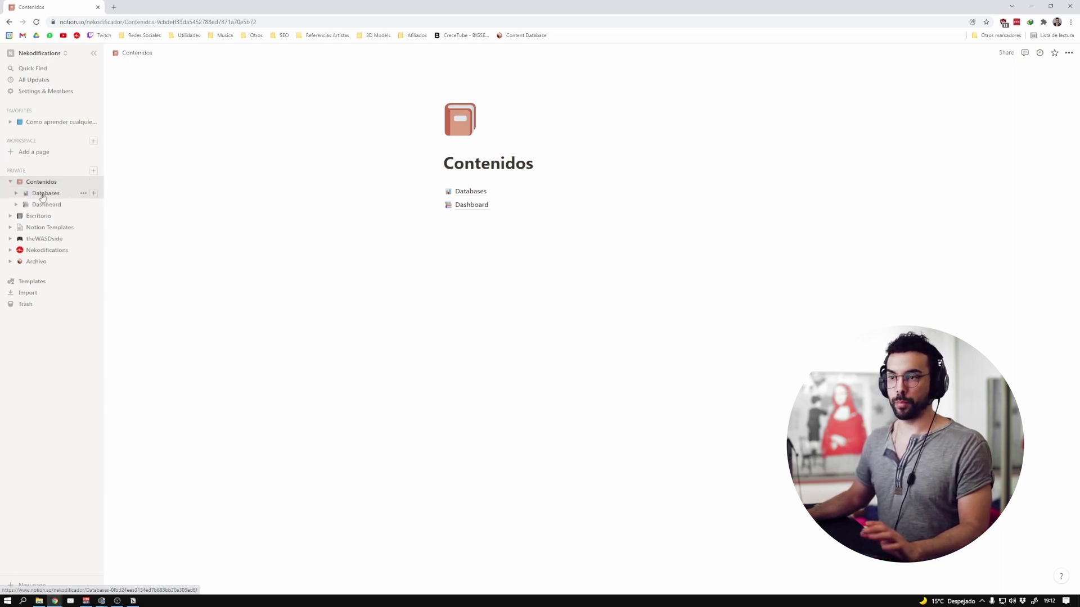
click(42, 194)
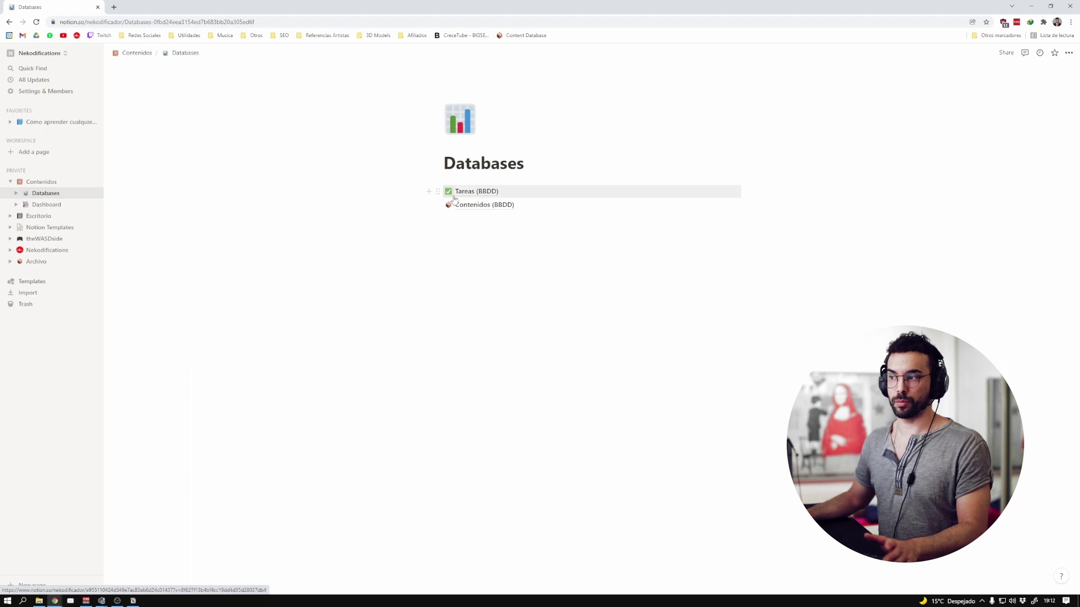